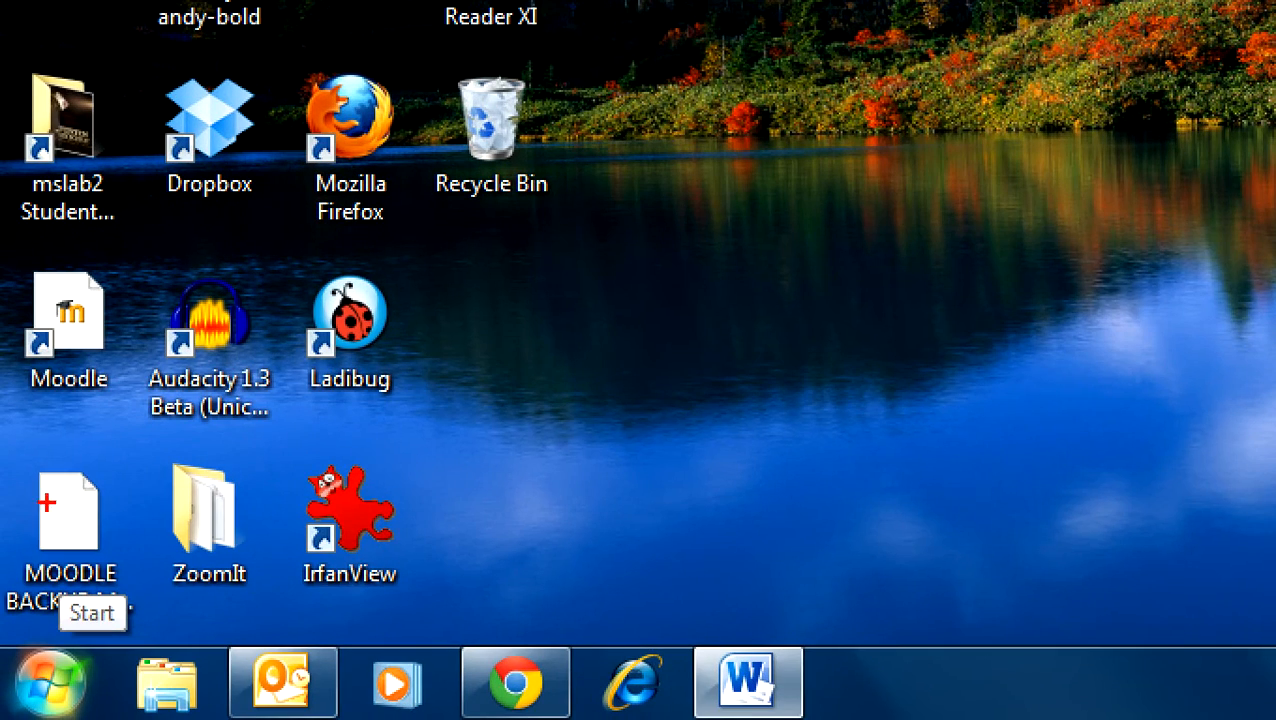
# - Start Microsoft Word 2010 with a blank document and maximize its window
pyautogui.moveTo(102, 633)
pyautogui.mouseDown()
pyautogui.moveTo(2, 633)
pyautogui.moveTo(266, 622)
pyautogui.moveTo(48, 630)
pyautogui.mouseUp()
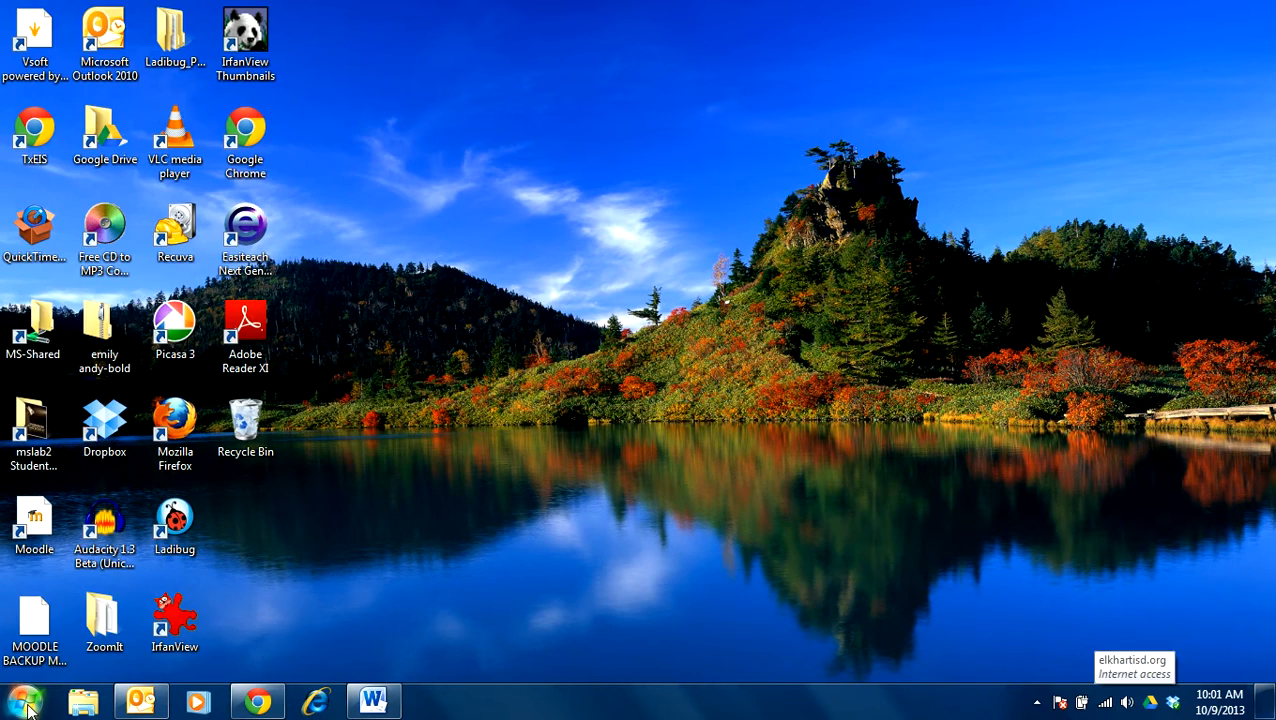
pyautogui.click(25, 703)
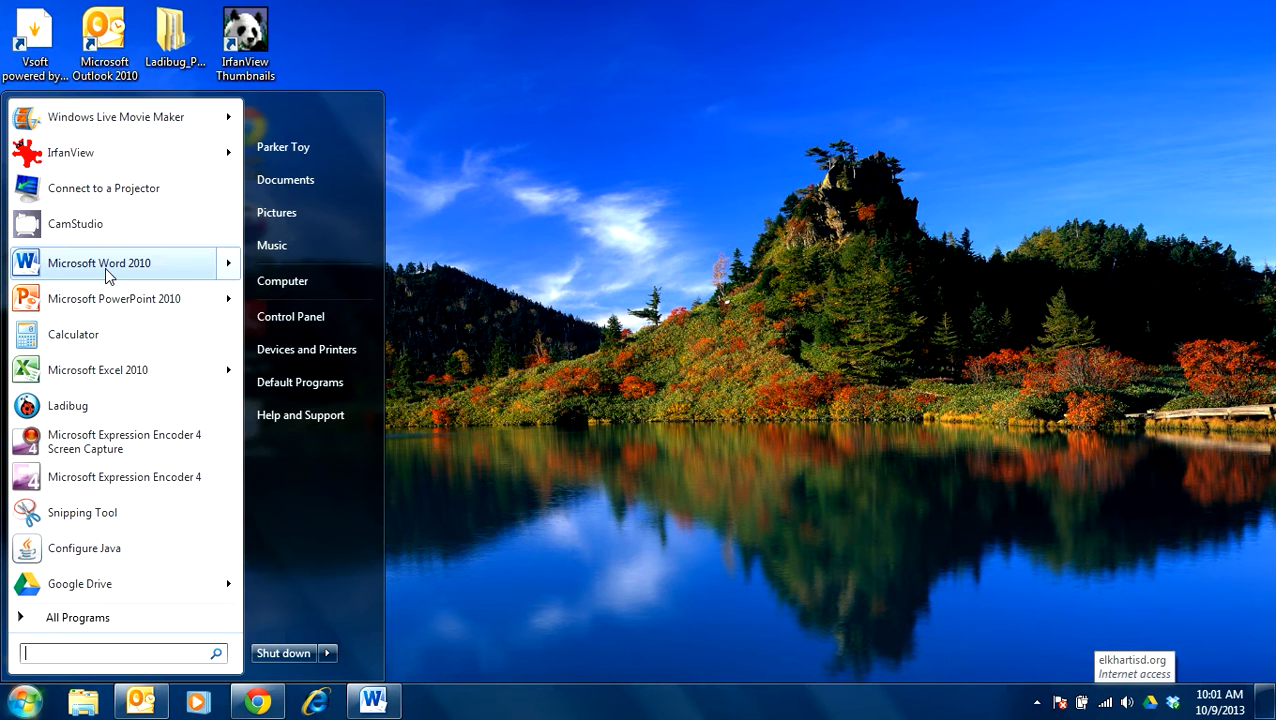
pyautogui.moveTo(107, 275)
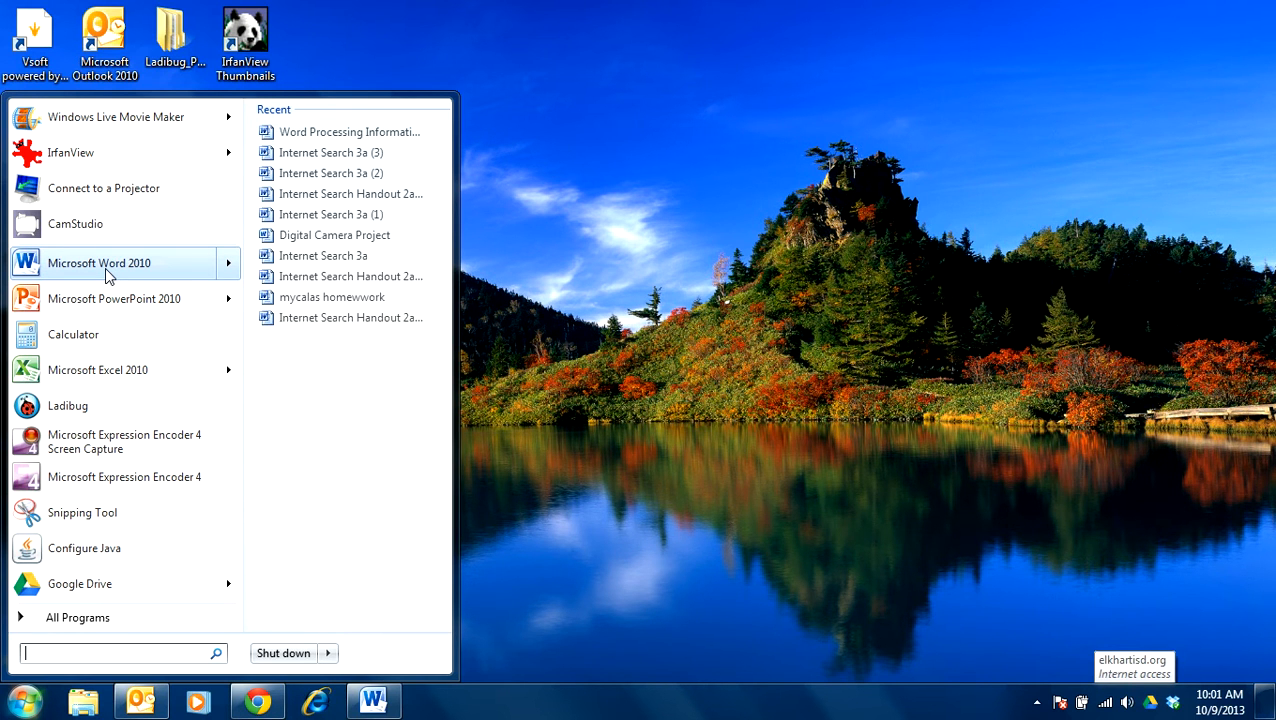
pyautogui.click(90, 618)
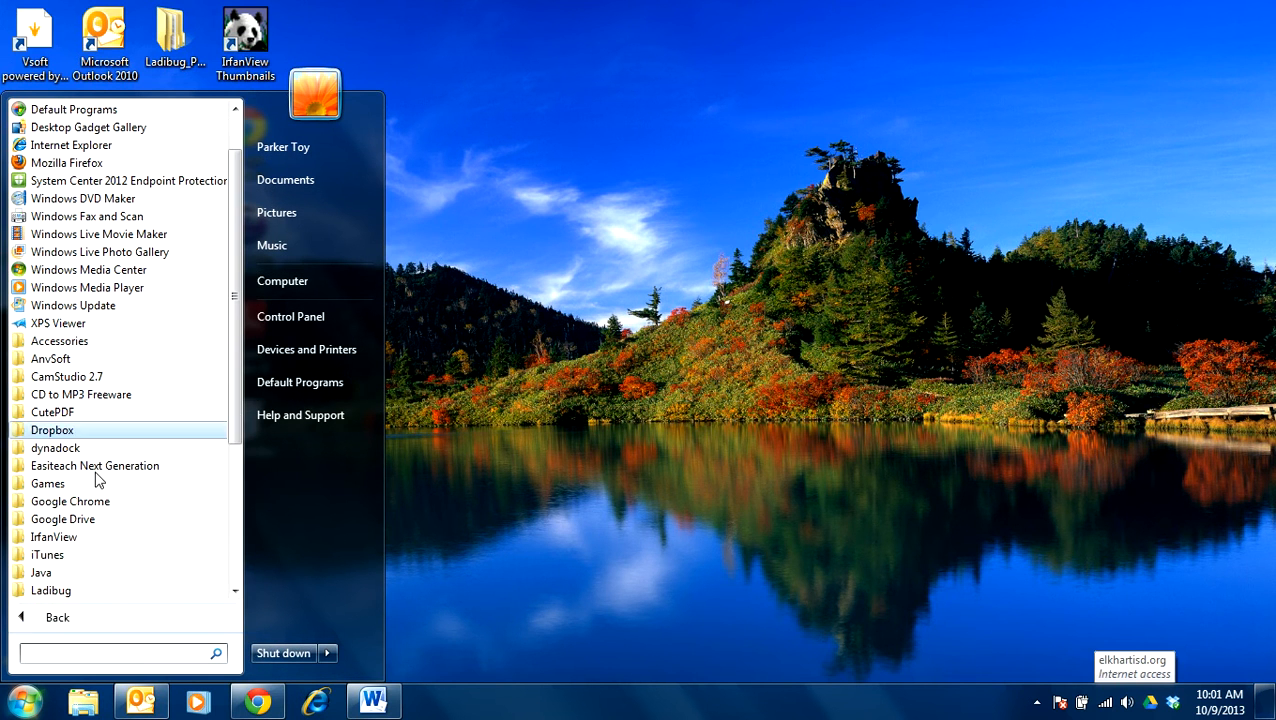
pyautogui.click(60, 618)
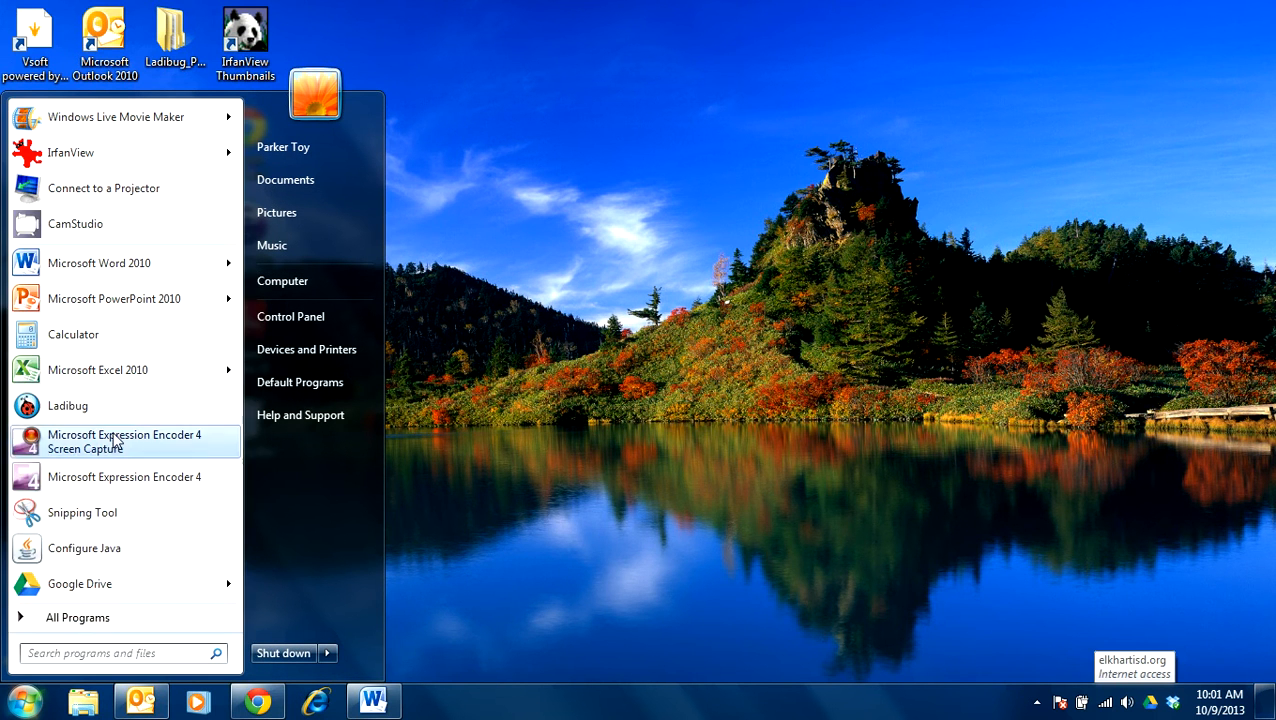
pyautogui.moveTo(62, 270)
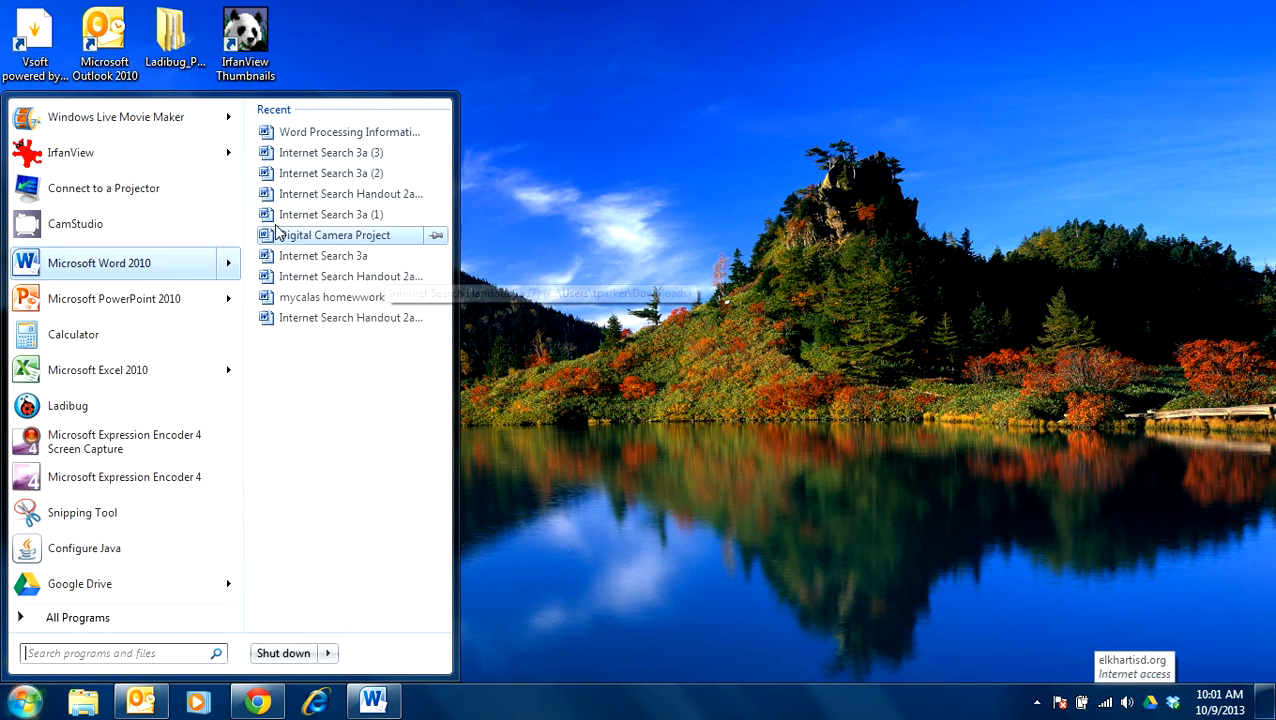
pyautogui.click(140, 273)
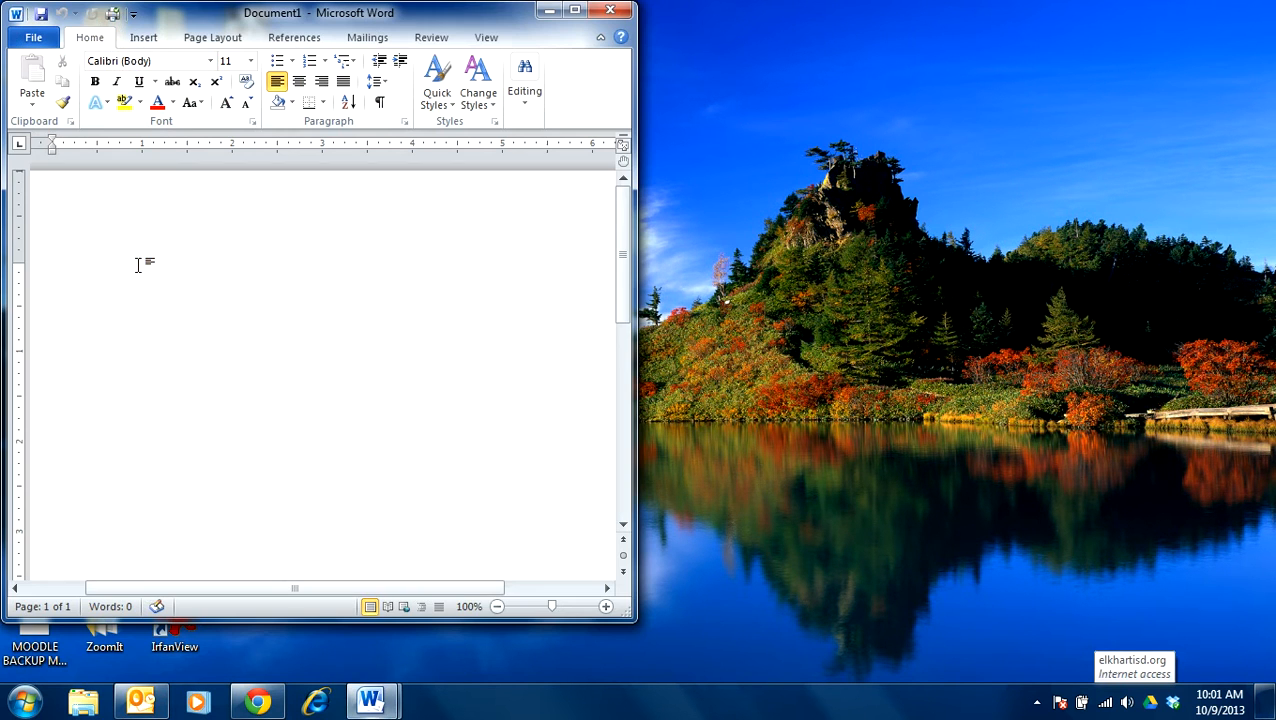
pyautogui.click(575, 10)
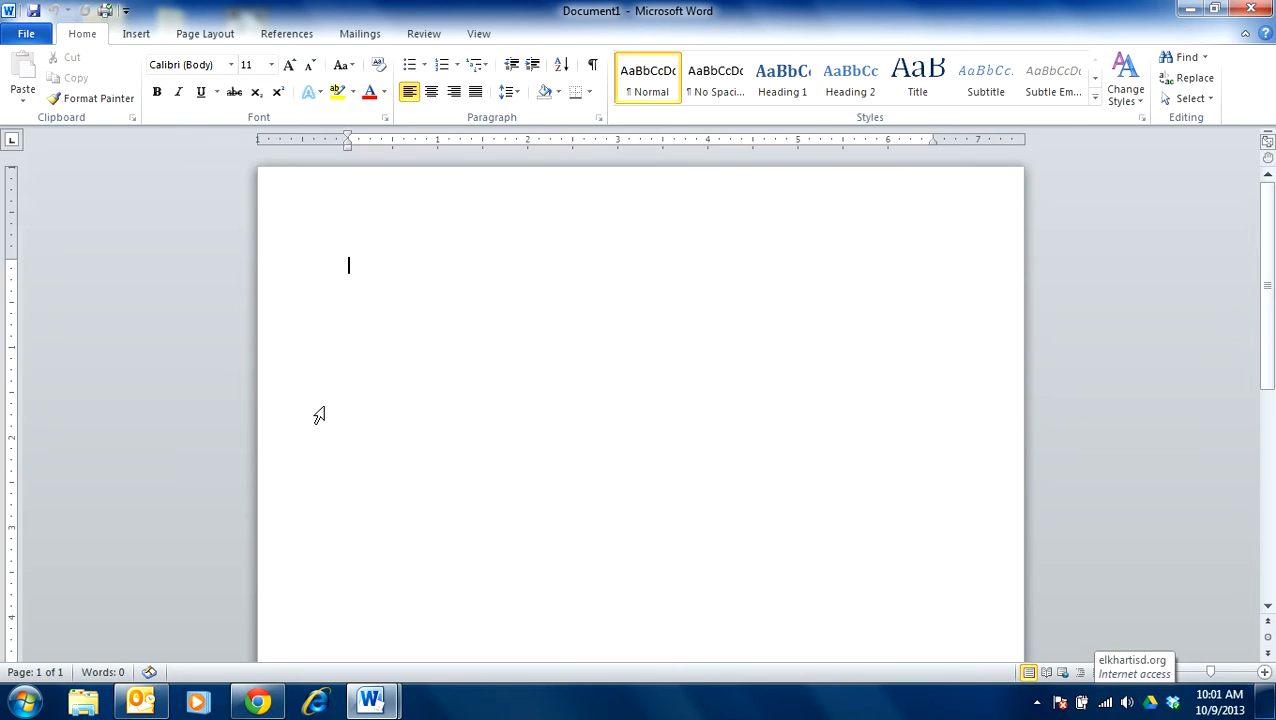
# - Survey the file management options and every ribbon command category, ending on the basic text formatting commands
pyautogui.click(26, 34)
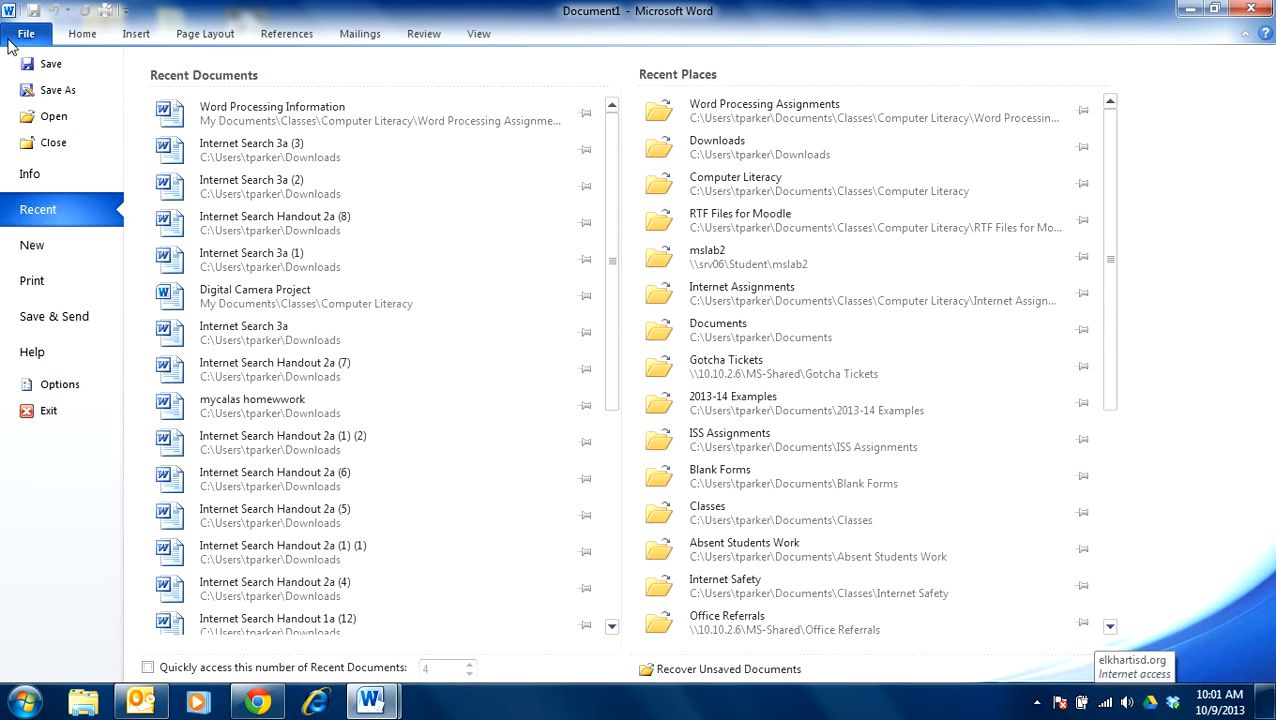
pyautogui.click(73, 36)
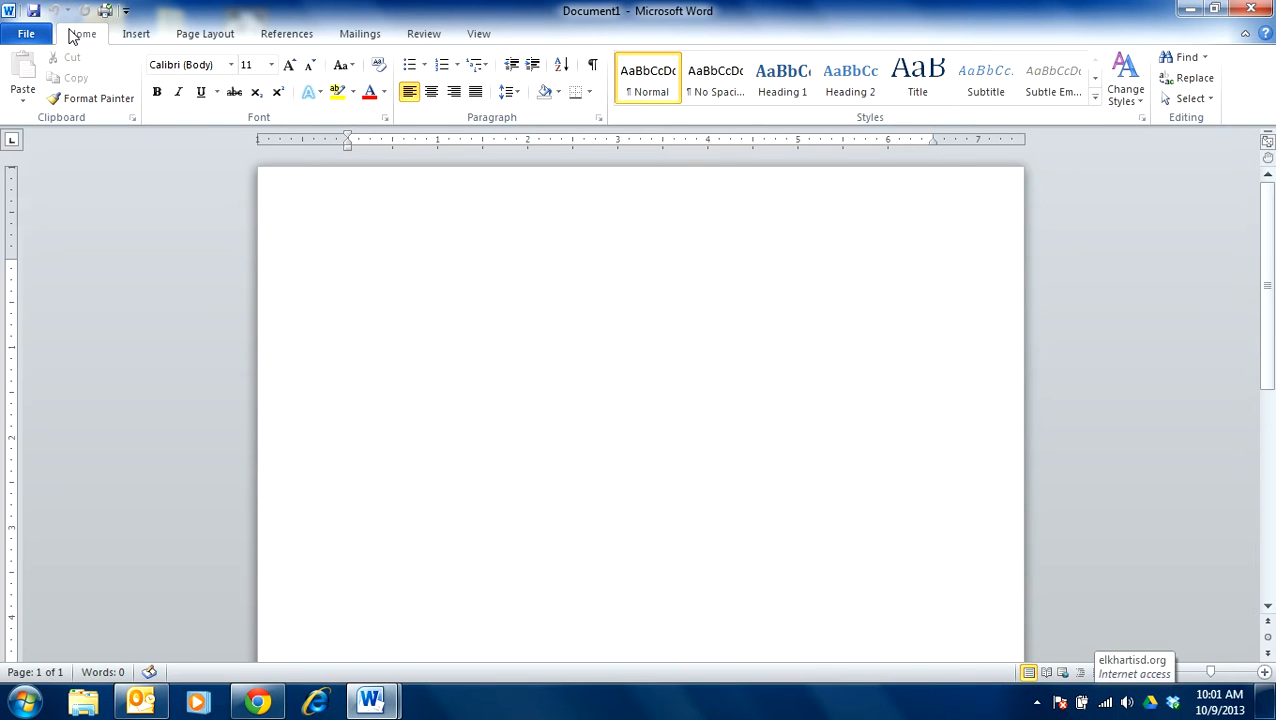
pyautogui.click(130, 35)
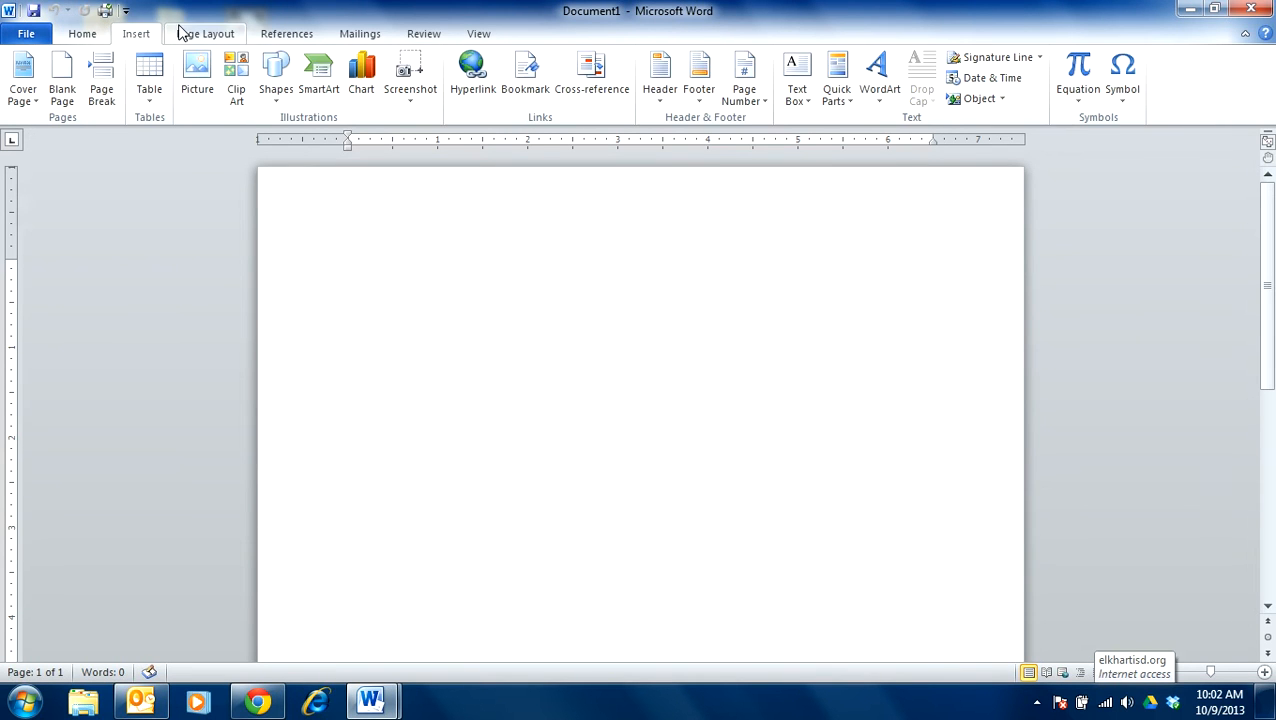
pyautogui.click(185, 34)
pyautogui.click(282, 34)
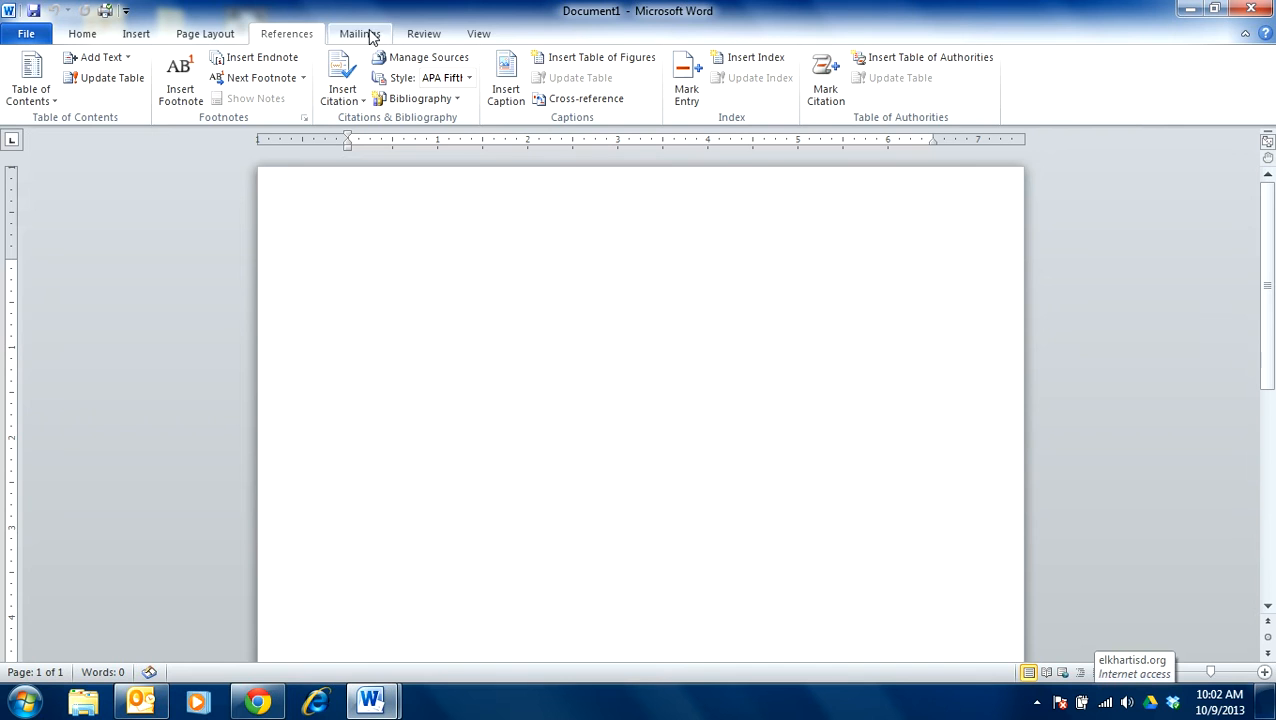
pyautogui.click(368, 34)
pyautogui.click(418, 34)
pyautogui.click(477, 34)
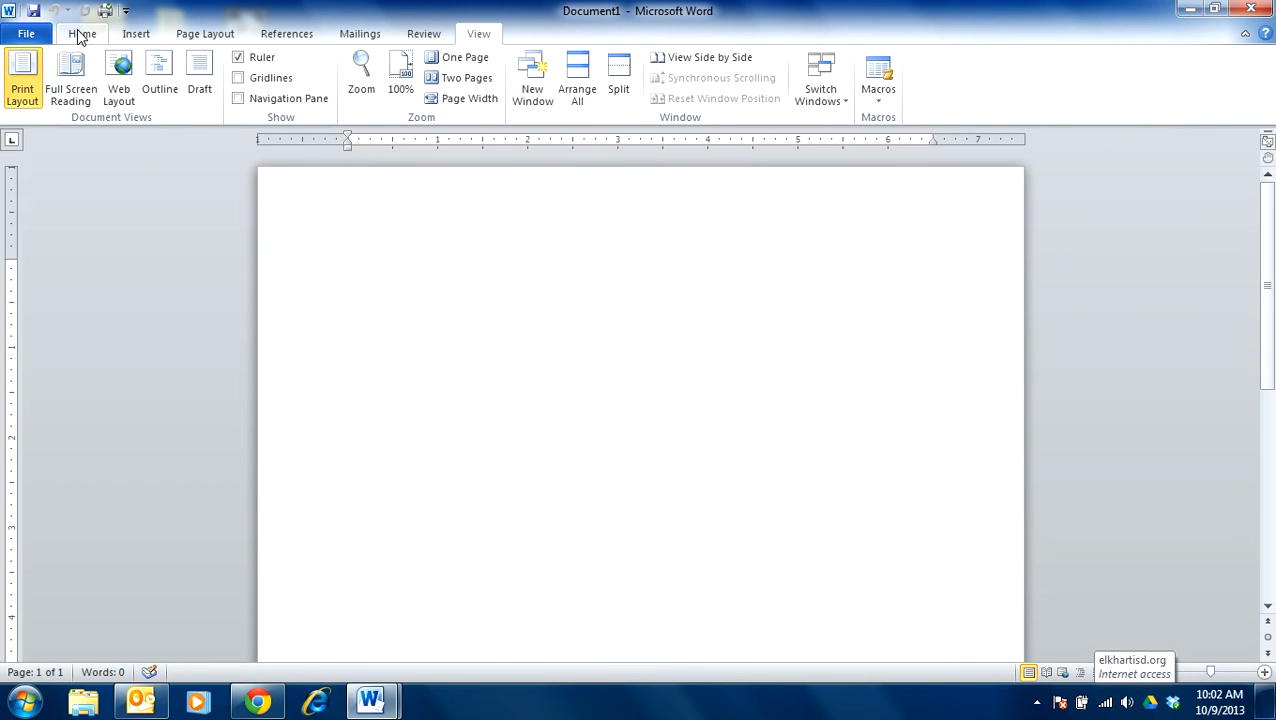
pyautogui.click(283, 34)
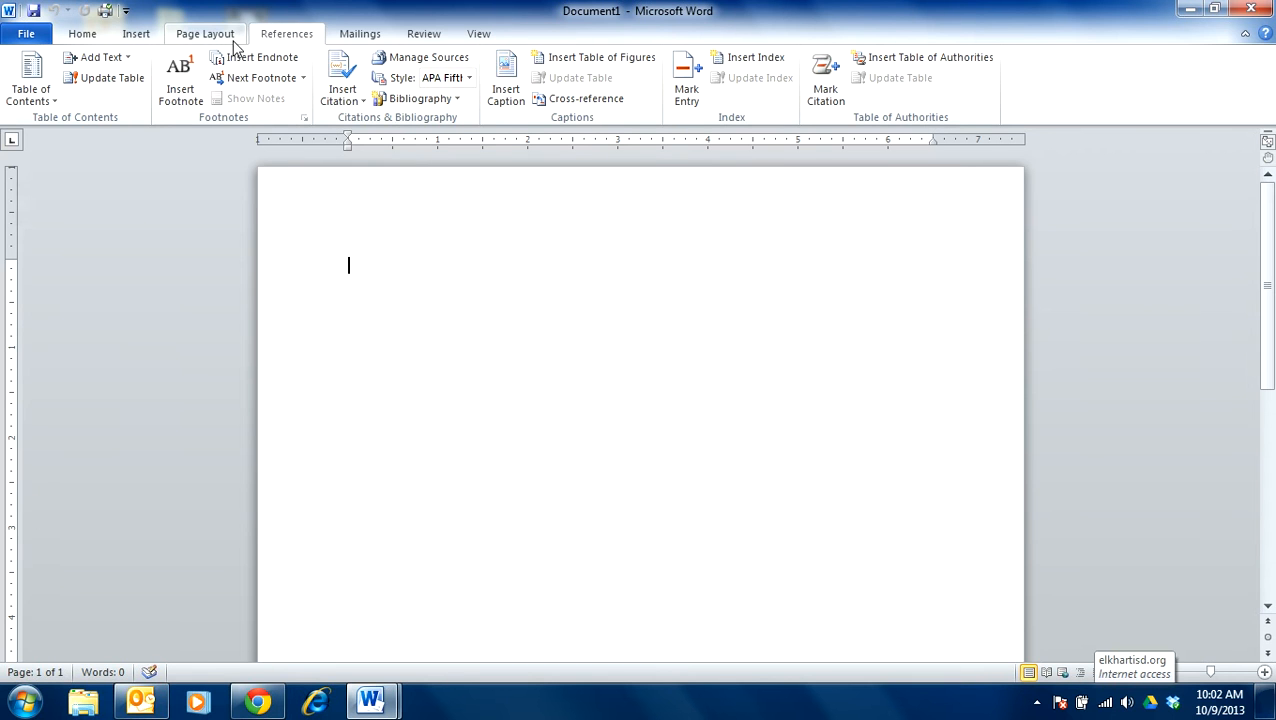
pyautogui.click(195, 36)
pyautogui.click(137, 36)
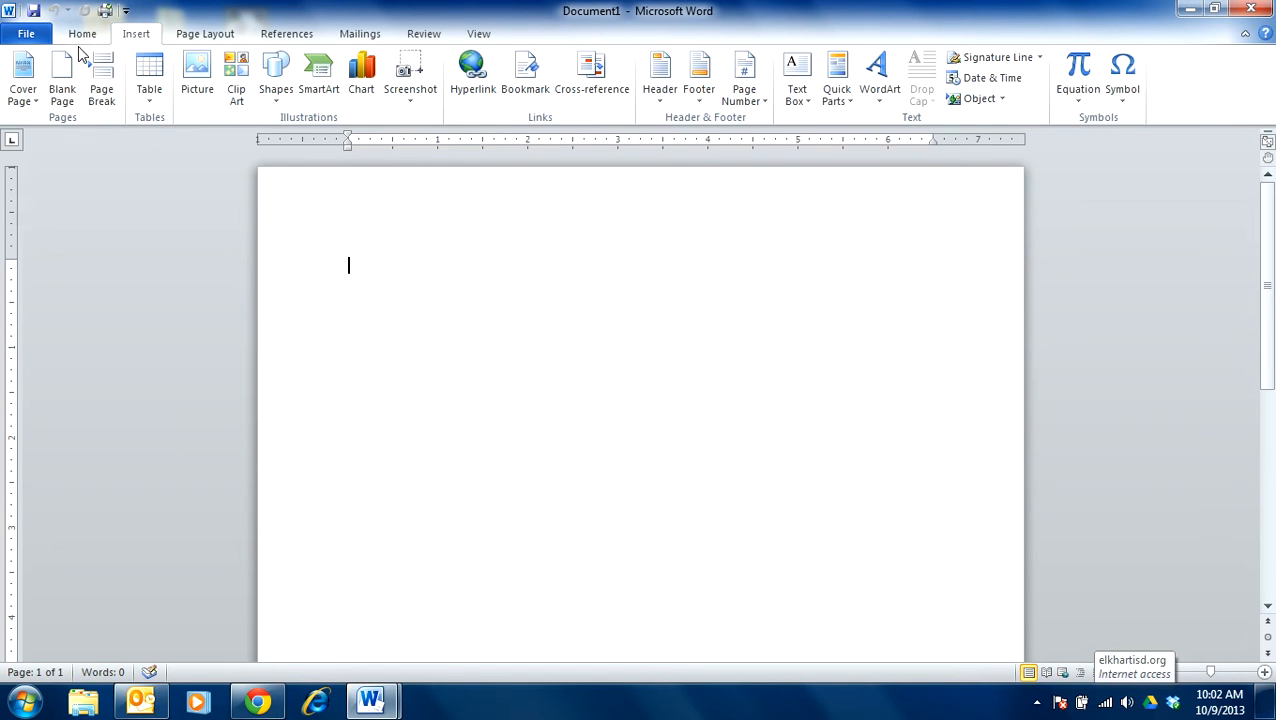
pyautogui.click(82, 35)
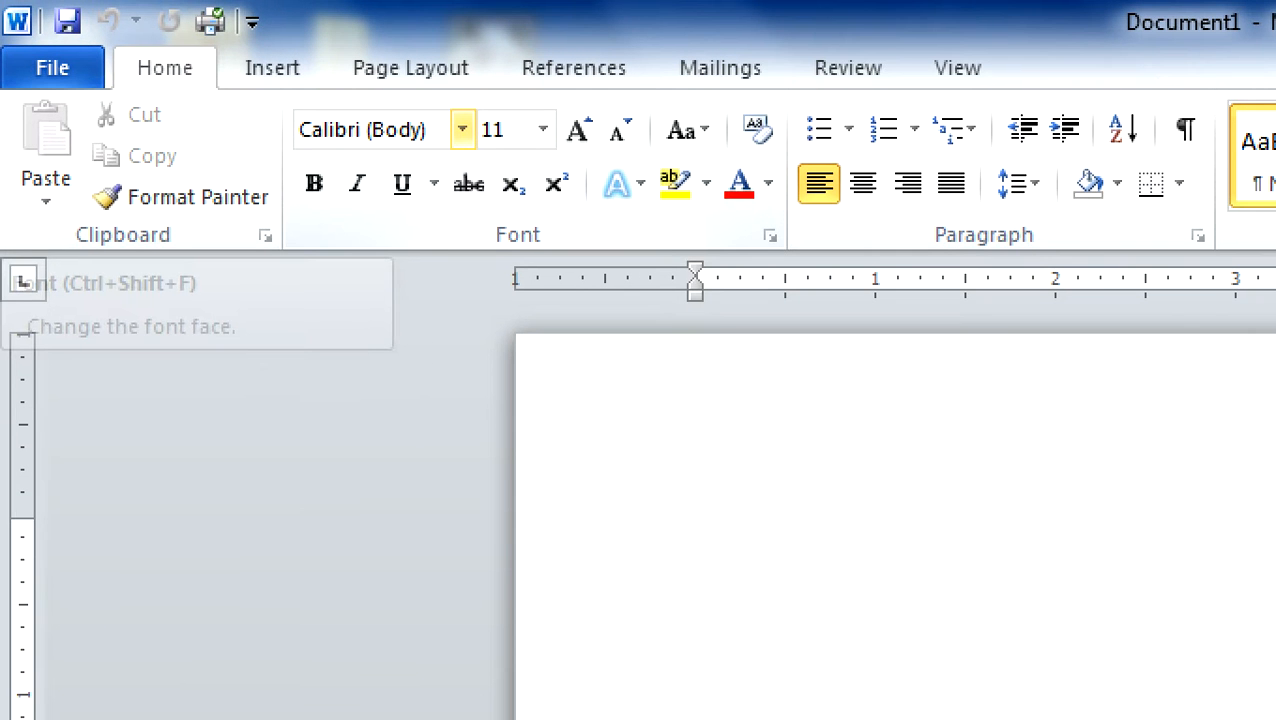
# - Browse the available font faces, comparing decorative Edwardian Script ITC with Eras Bold ITC, without choosing one
pyautogui.moveTo(421, 101)
pyautogui.mouseDown()
pyautogui.moveTo(285, 105)
pyautogui.moveTo(295, 158)
pyautogui.moveTo(412, 172)
pyautogui.moveTo(512, 158)
pyautogui.moveTo(467, 106)
pyautogui.mouseUp()
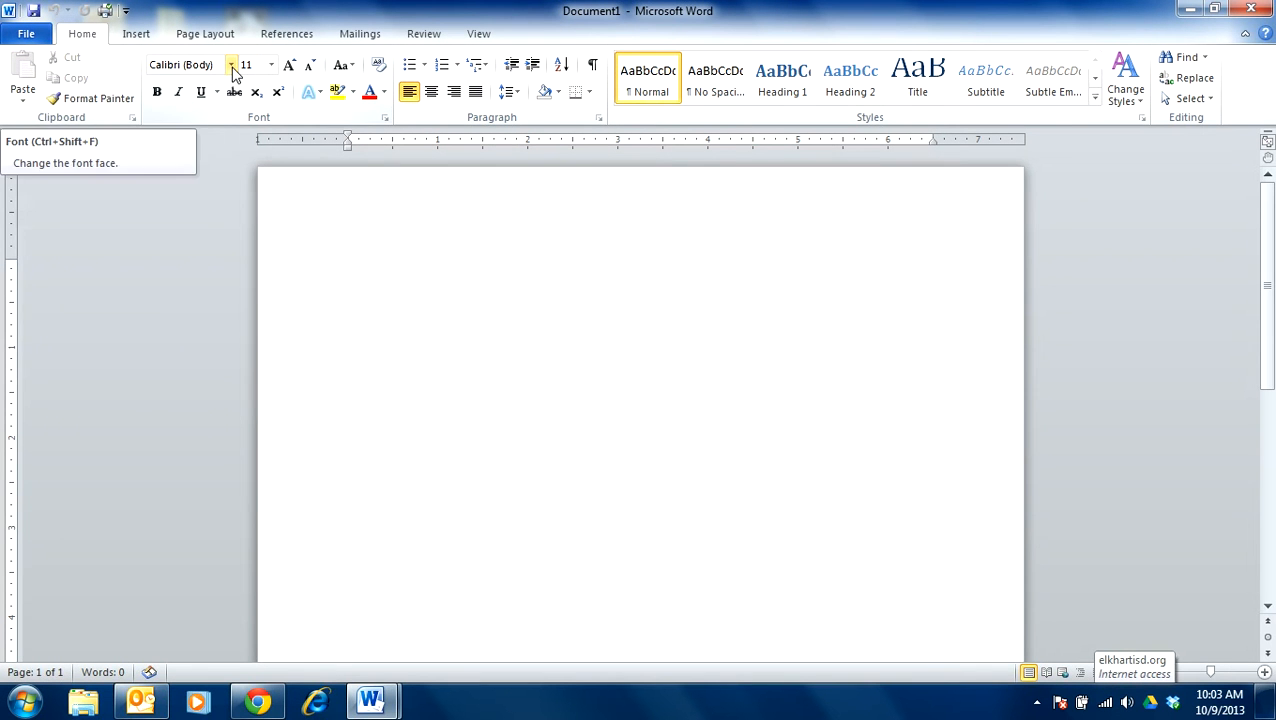
pyautogui.click(462, 129)
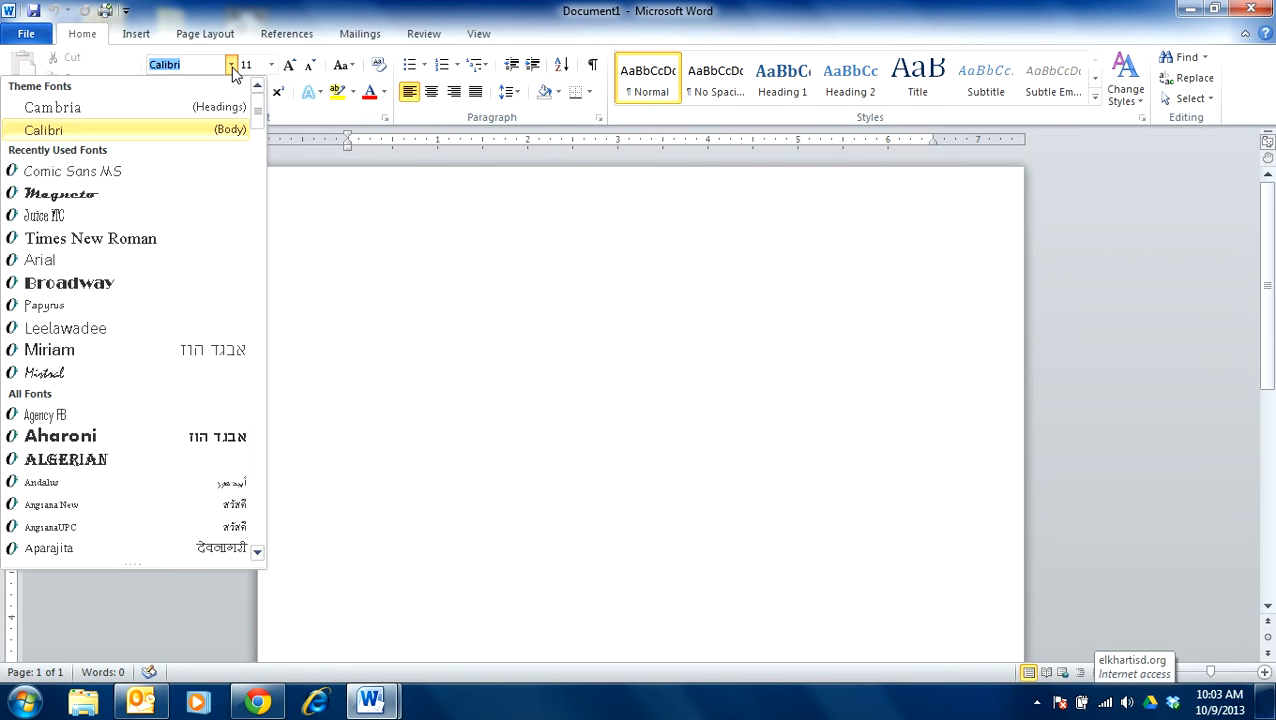
pyautogui.moveTo(260, 117); pyautogui.dragTo(258, 238)
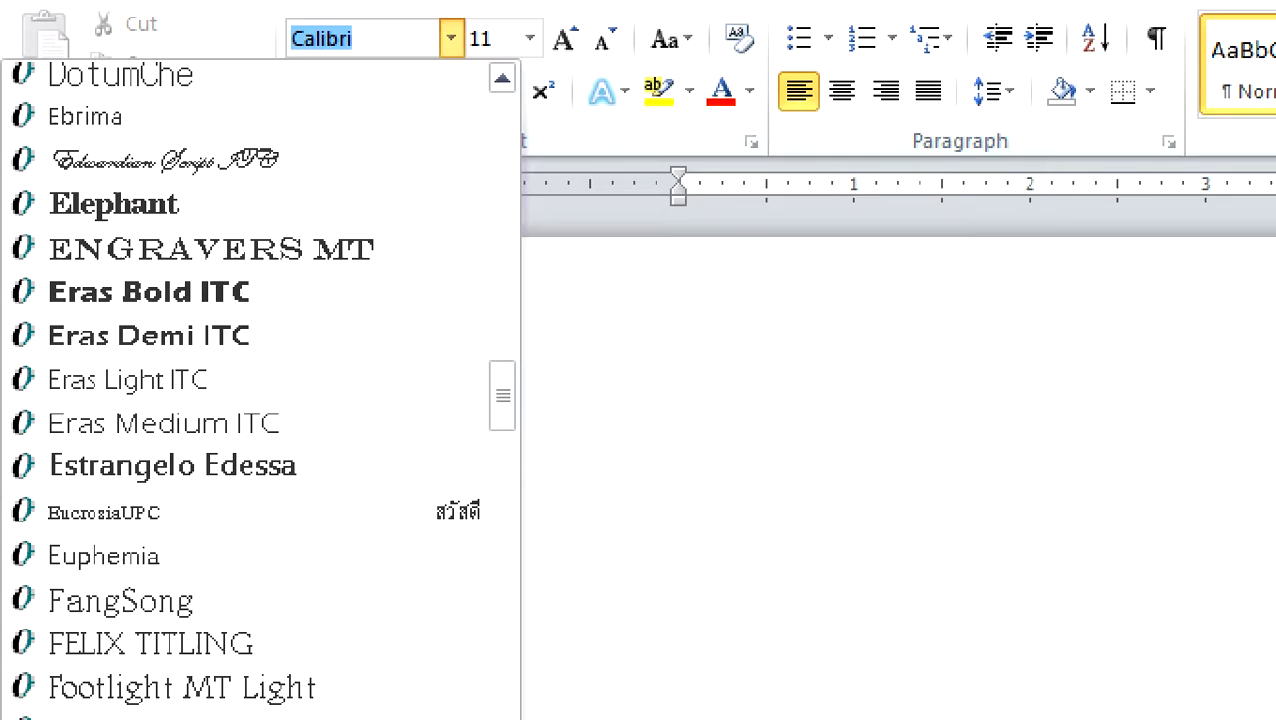
pyautogui.moveTo(320, 127)
pyautogui.mouseDown()
pyautogui.moveTo(330, 132)
pyautogui.moveTo(265, 202)
pyautogui.moveTo(12, 178)
pyautogui.moveTo(32, 104)
pyautogui.moveTo(316, 104)
pyautogui.moveTo(356, 160)
pyautogui.moveTo(340, 165)
pyautogui.mouseUp()
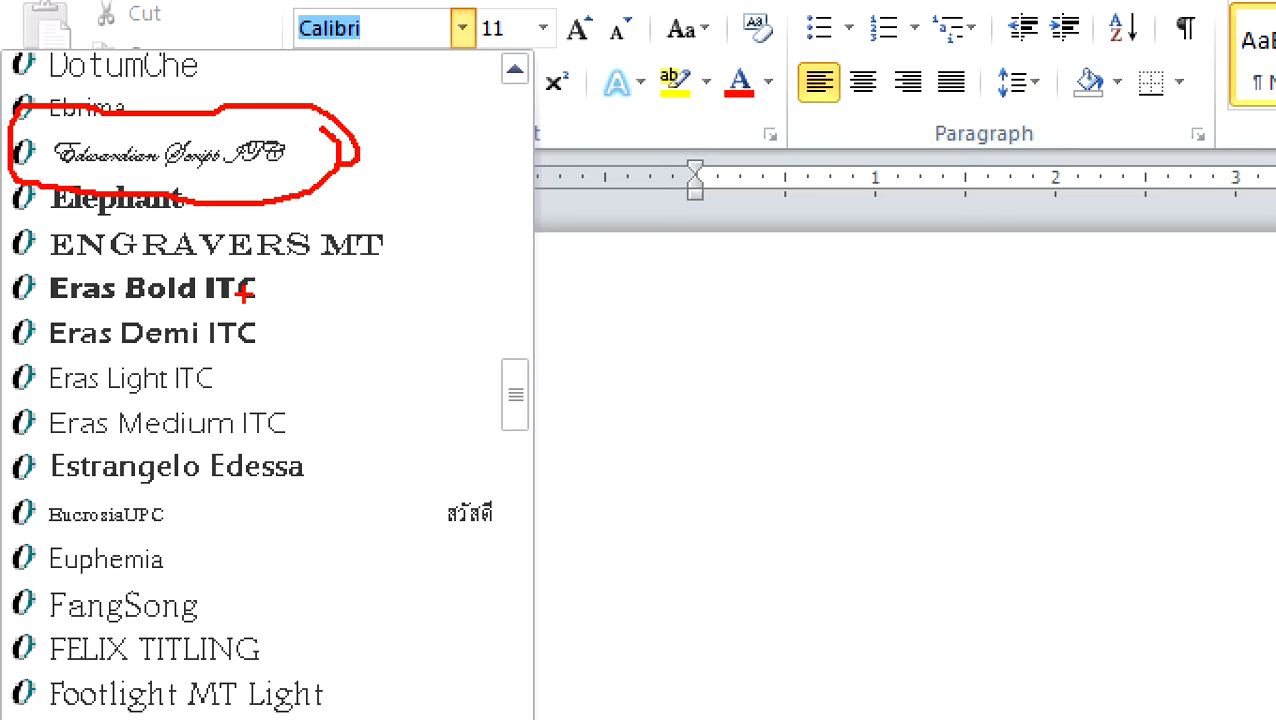
pyautogui.moveTo(251, 259)
pyautogui.mouseDown()
pyautogui.moveTo(270, 262)
pyautogui.moveTo(270, 306)
pyautogui.moveTo(230, 300)
pyautogui.mouseUp()
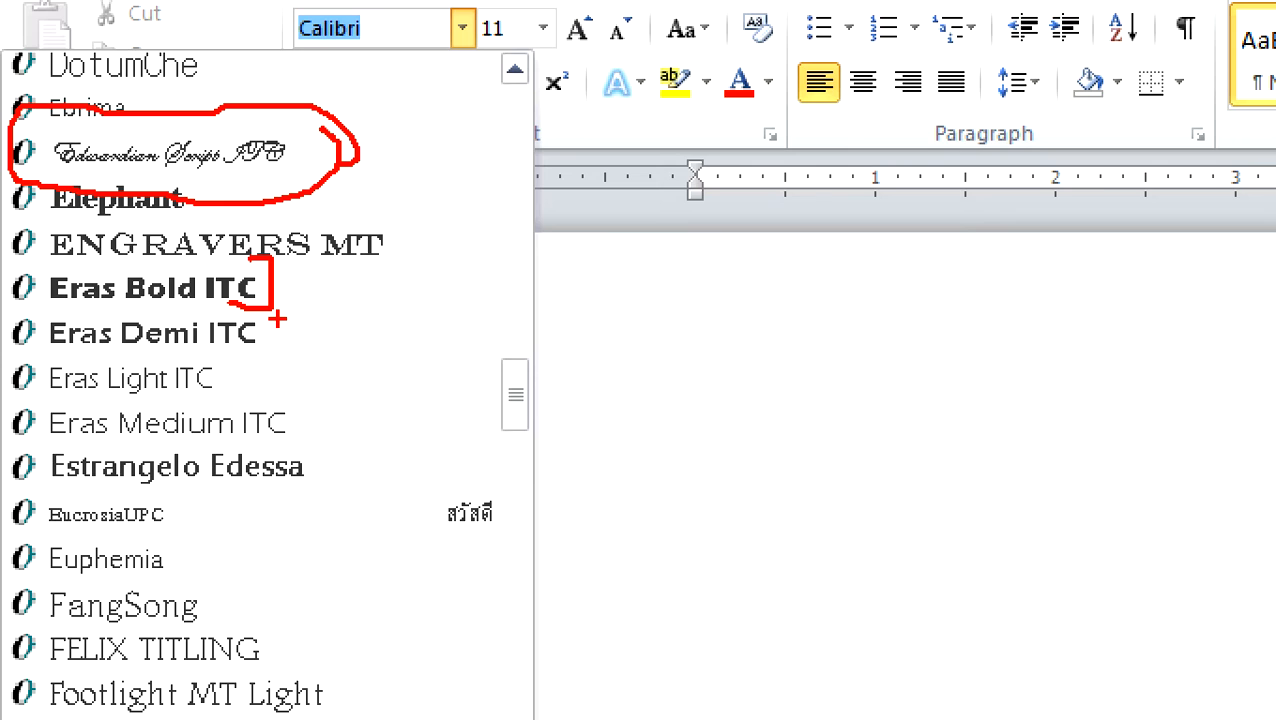
pyautogui.press('Escape')
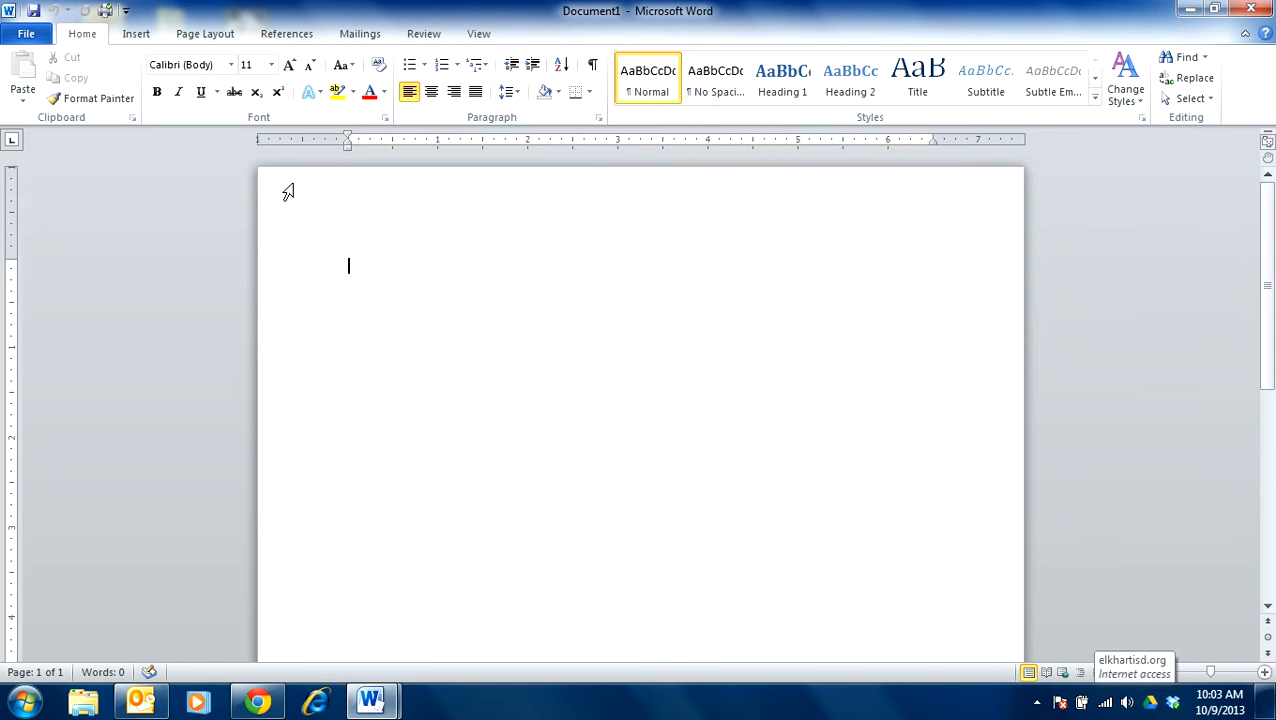
# - Review the available font sizes, paying attention to 12 and 14, without choosing one
pyautogui.click(270, 66)
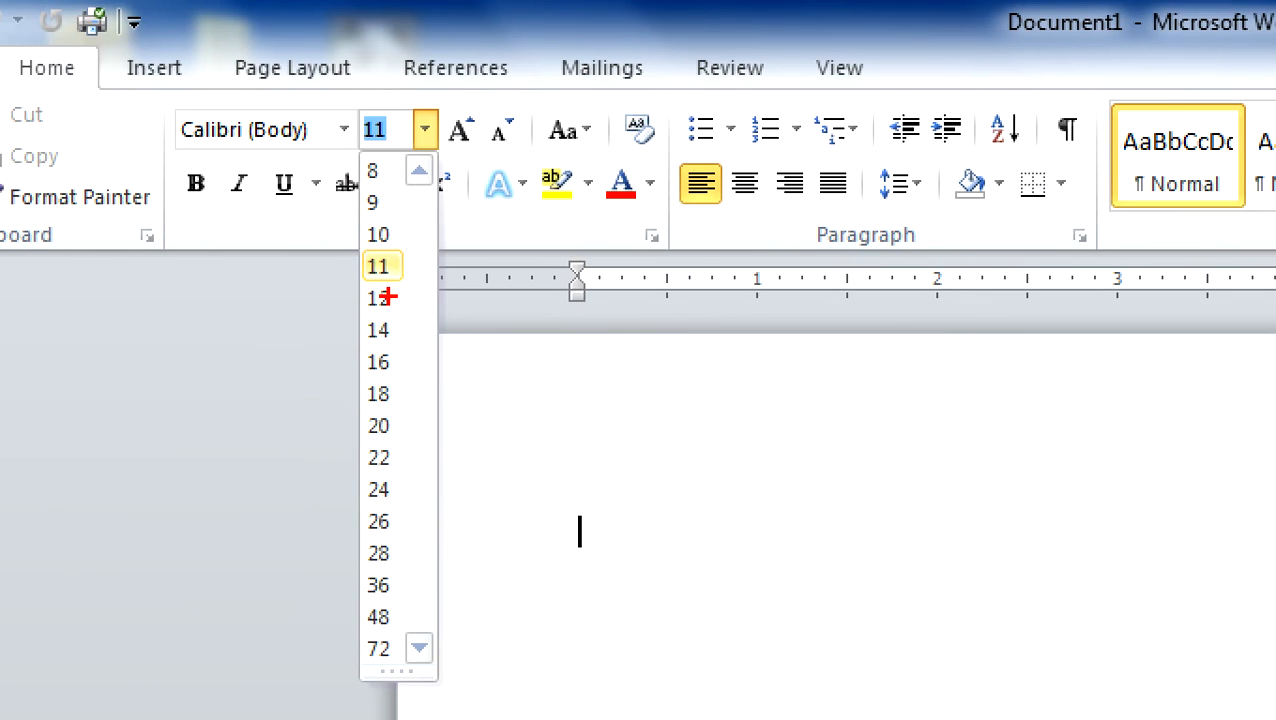
pyautogui.moveTo(380, 280)
pyautogui.mouseDown()
pyautogui.moveTo(445, 345)
pyautogui.moveTo(364, 348)
pyautogui.moveTo(344, 282)
pyautogui.moveTo(388, 281)
pyautogui.mouseUp()
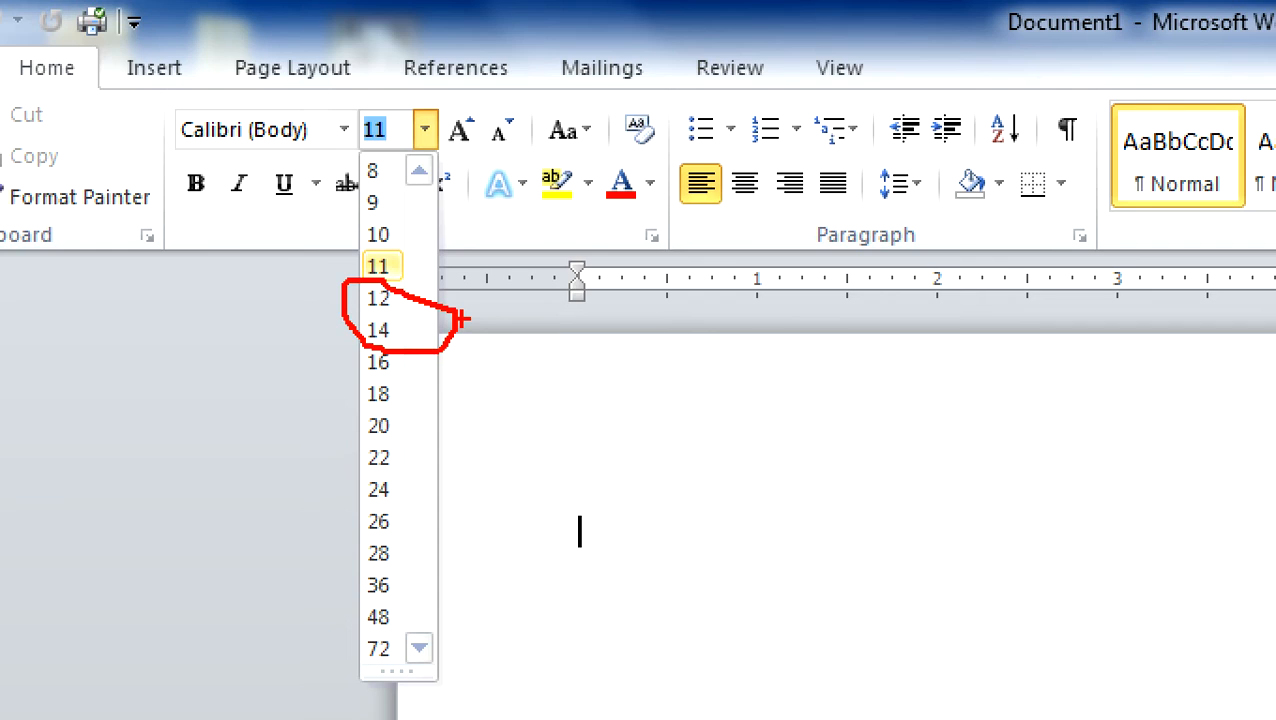
pyautogui.press('Escape')
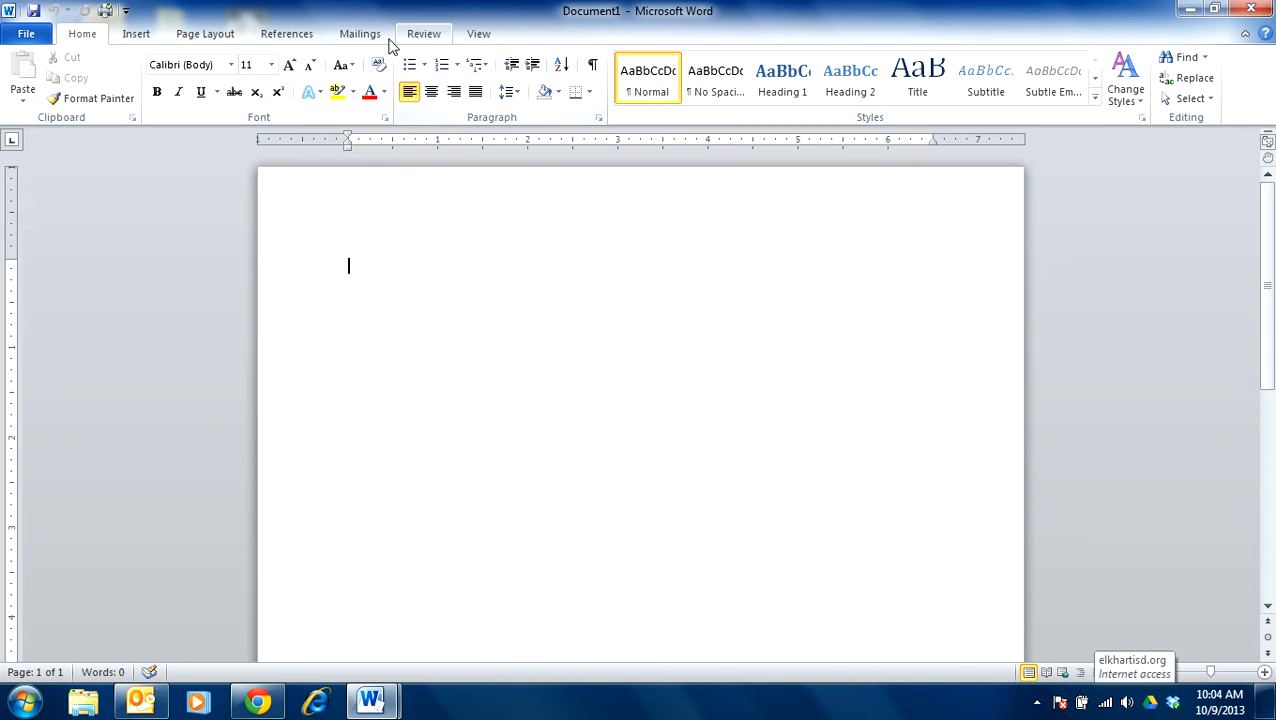
# - Examine the page orientation choices and margin presets, plus the reference, mailing and review commands
pyautogui.click(134, 36)
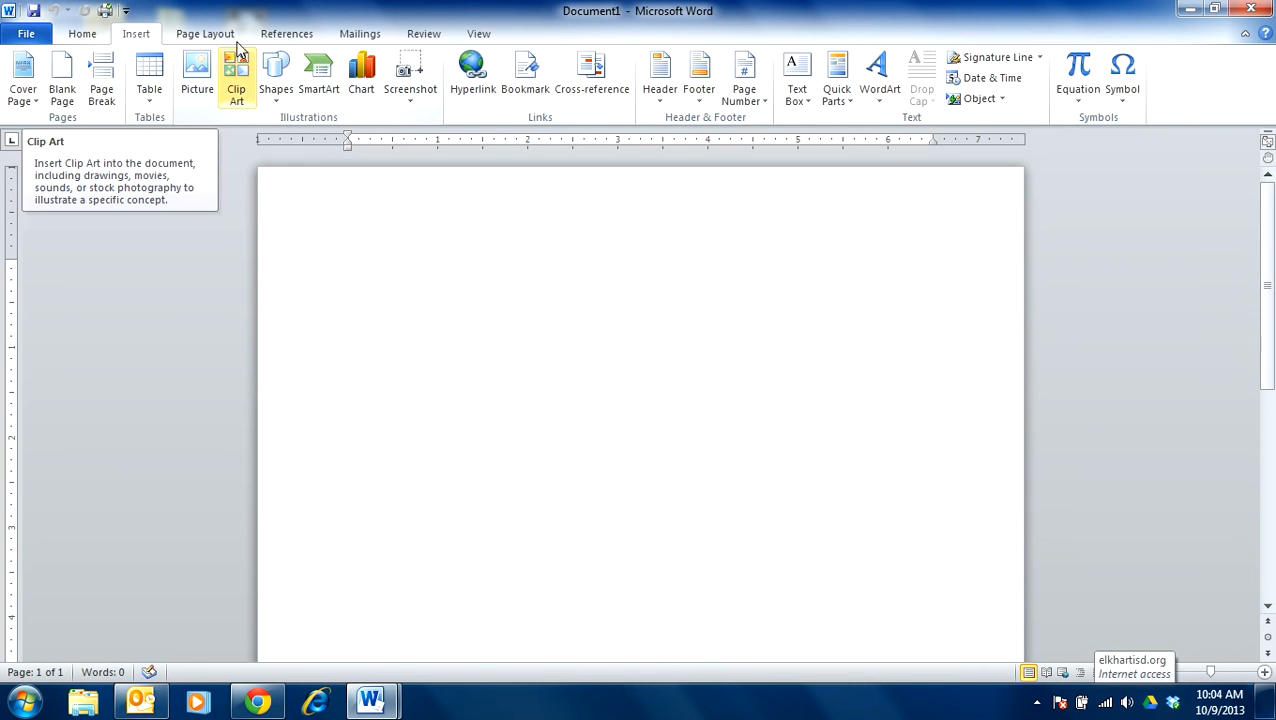
pyautogui.click(216, 35)
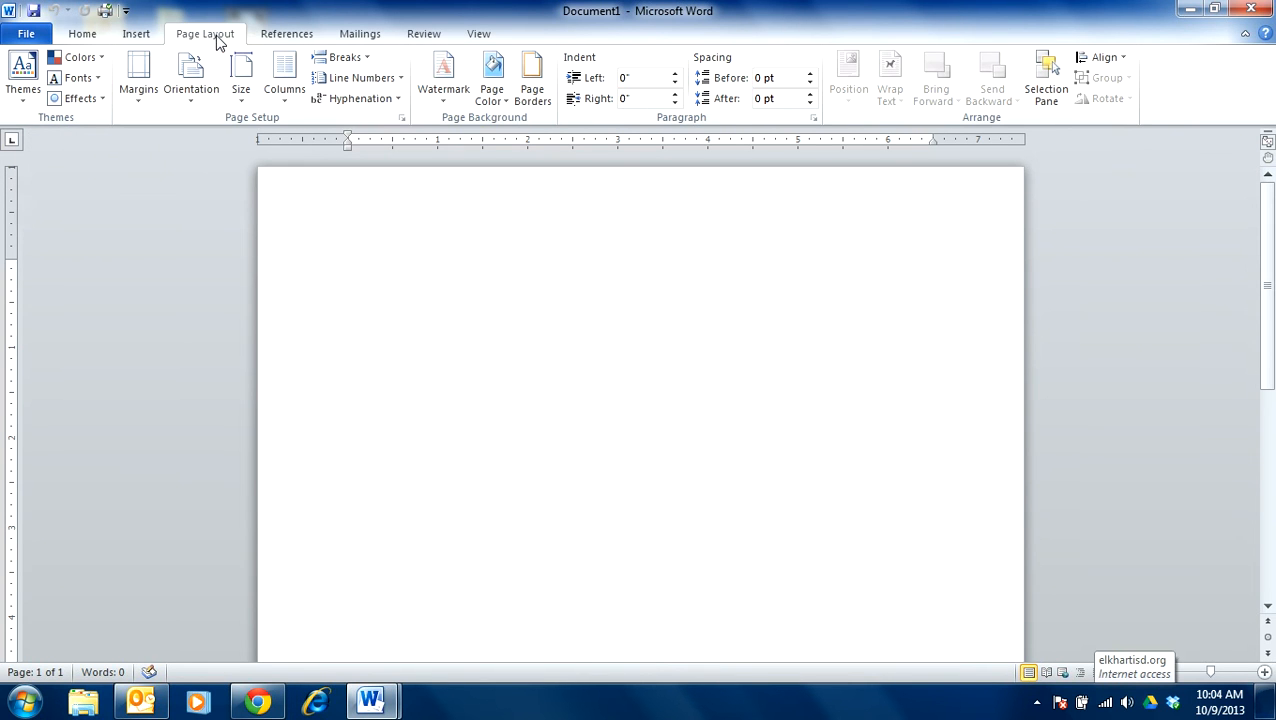
pyautogui.click(197, 93)
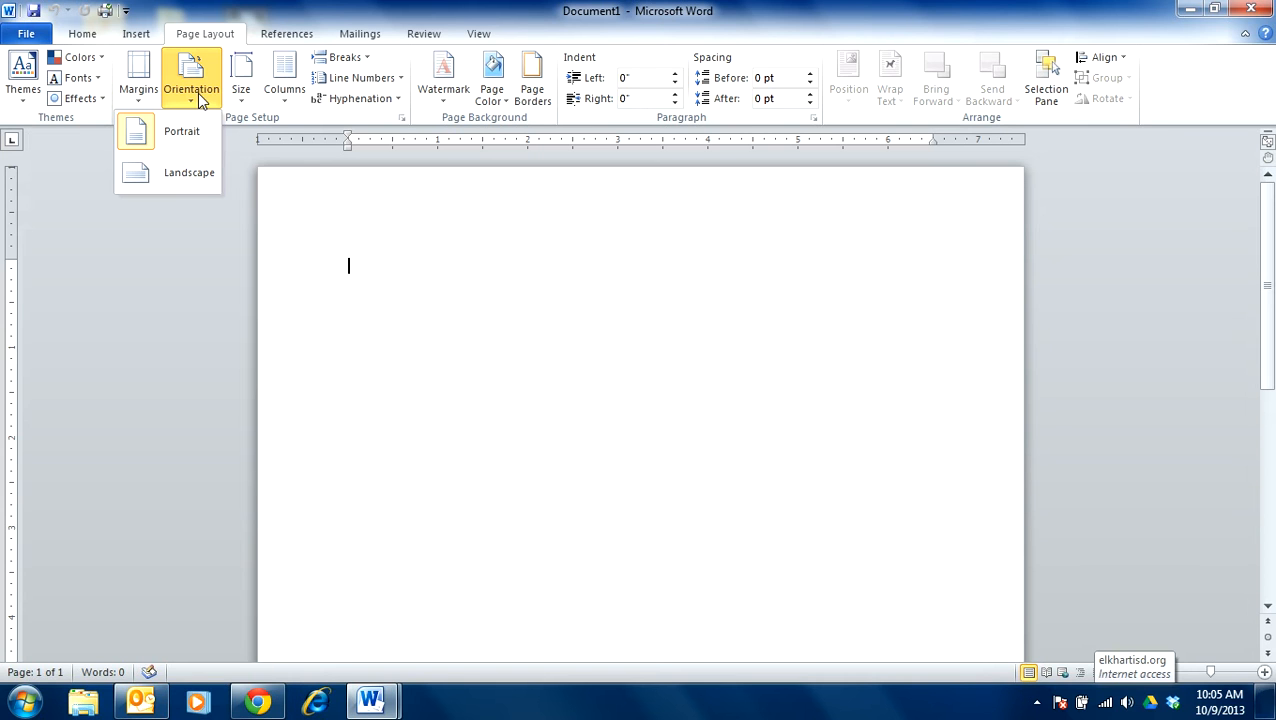
pyautogui.click(139, 87)
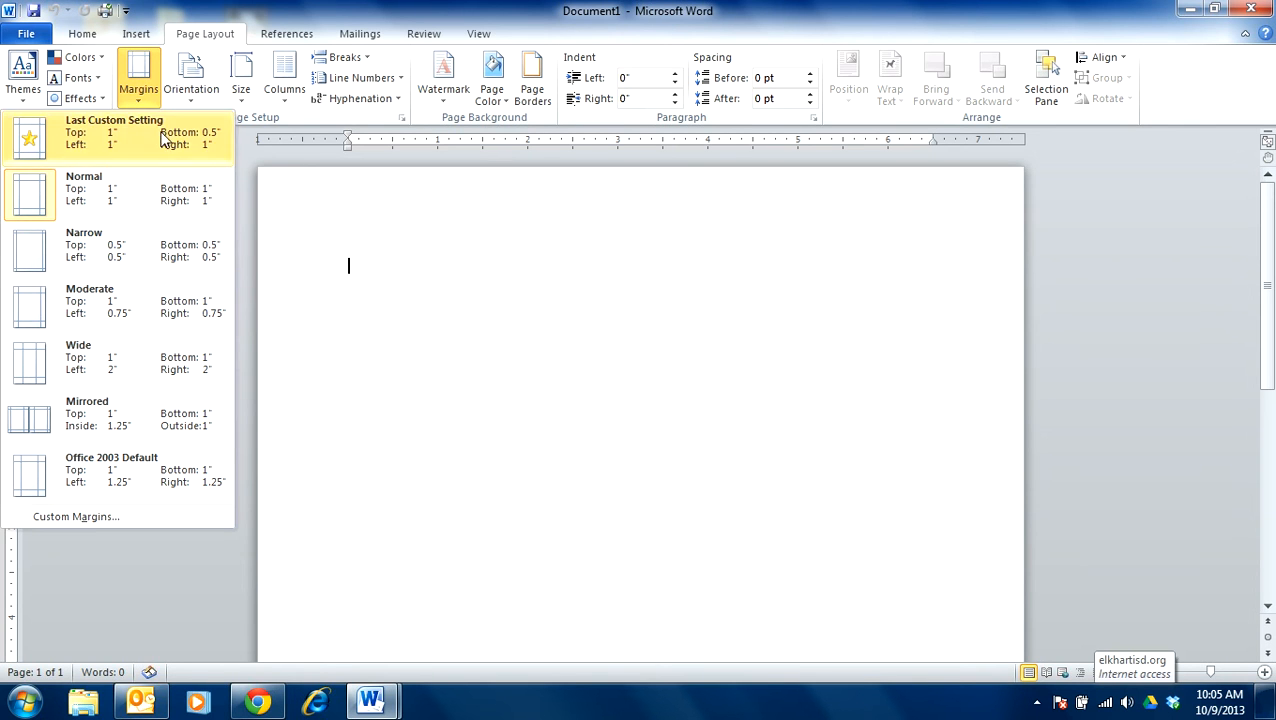
pyautogui.click(283, 36)
pyautogui.click(363, 36)
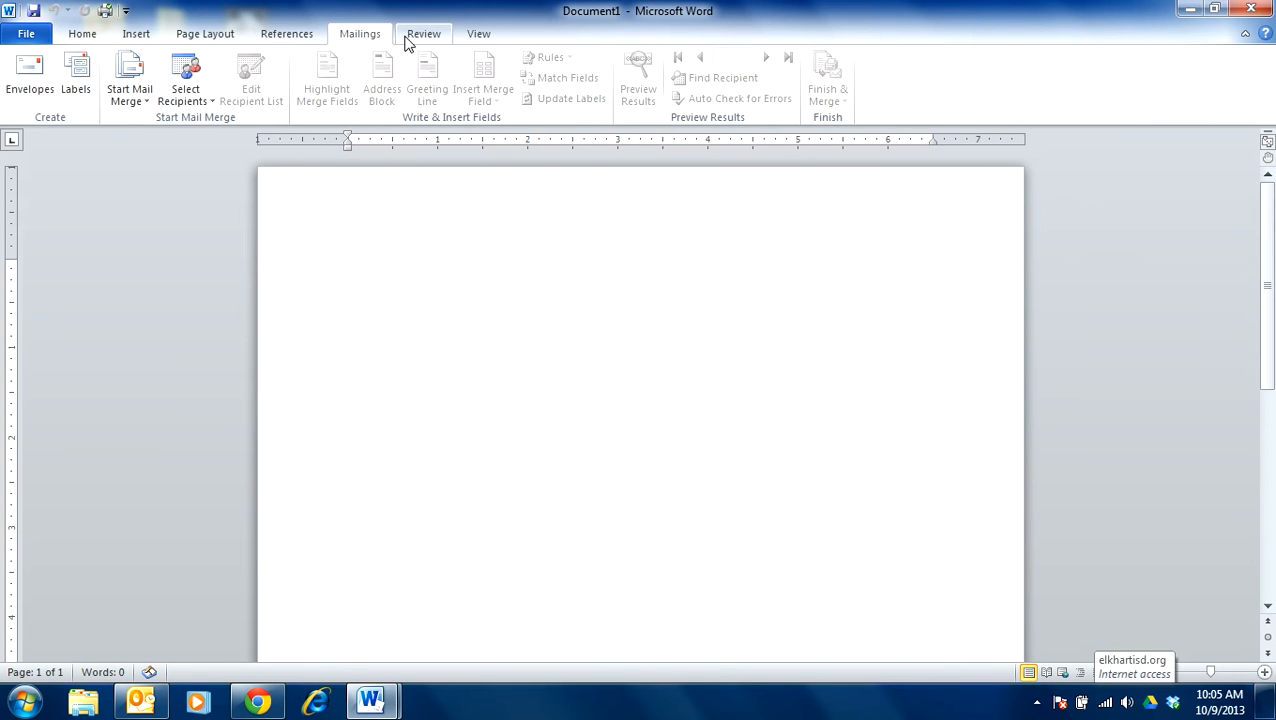
pyautogui.click(438, 38)
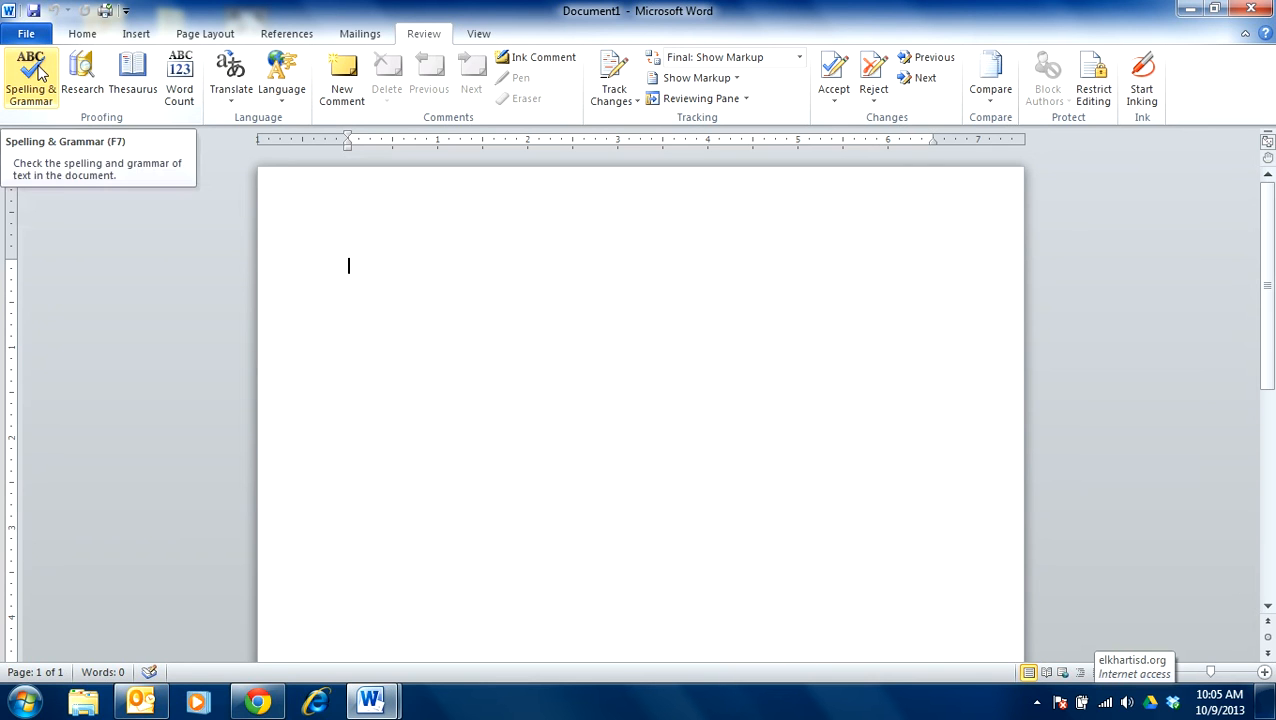
pyautogui.click(84, 36)
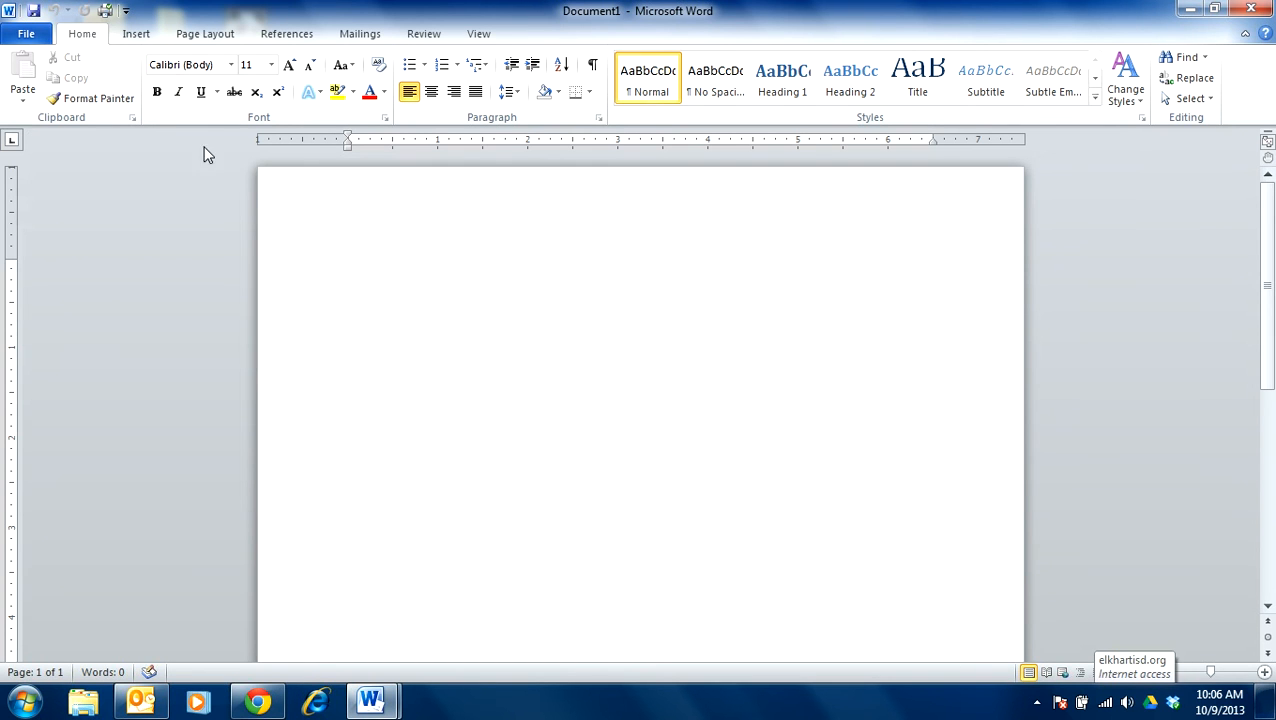
# - Insert a WordArt object in the red filled style from the fifth row of the style gallery
pyautogui.click(137, 35)
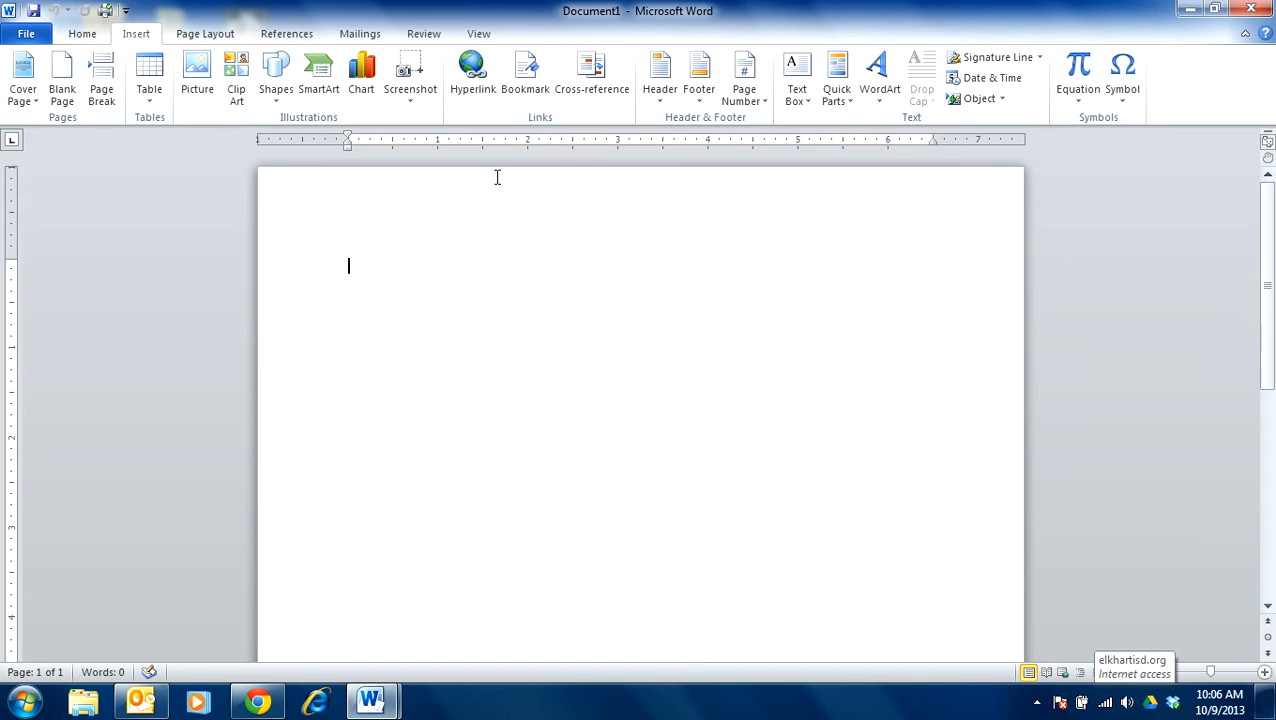
pyautogui.click(877, 72)
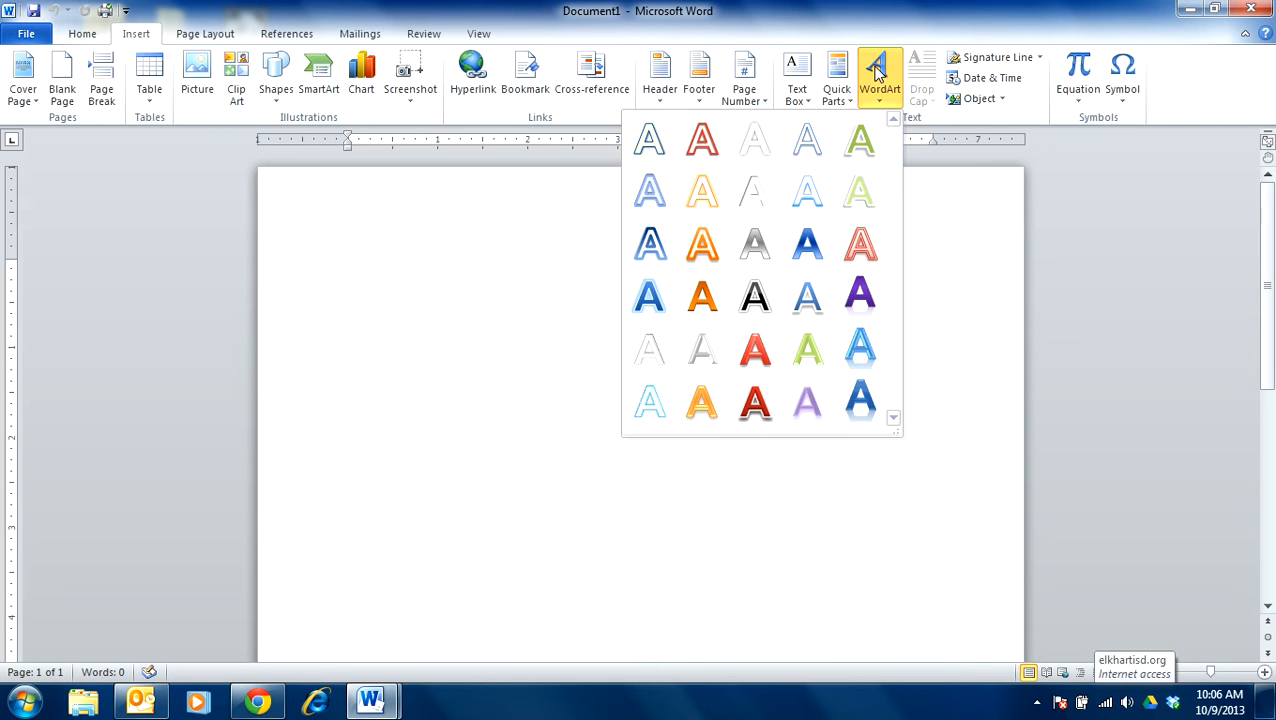
pyautogui.click(755, 350)
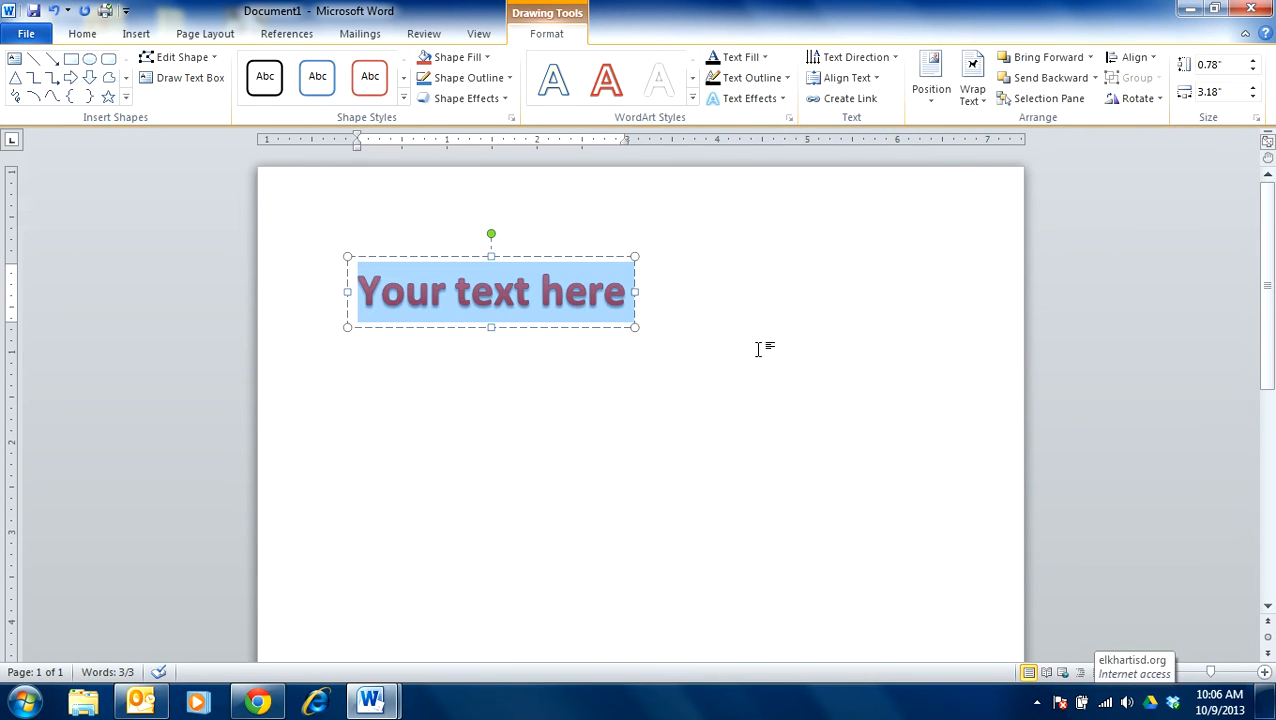
# - Replace the WordArt placeholder text with the teacher's title and surname, capitalizing the surname
pyautogui.write('Mrs. parker')
pyautogui.press('BackSpace')
pyautogui.press('BackSpace')
pyautogui.press('BackSpace')
pyautogui.press('BackSpace')
pyautogui.press('BackSpace')
pyautogui.press('BackSpace')
pyautogui.write('Parker')
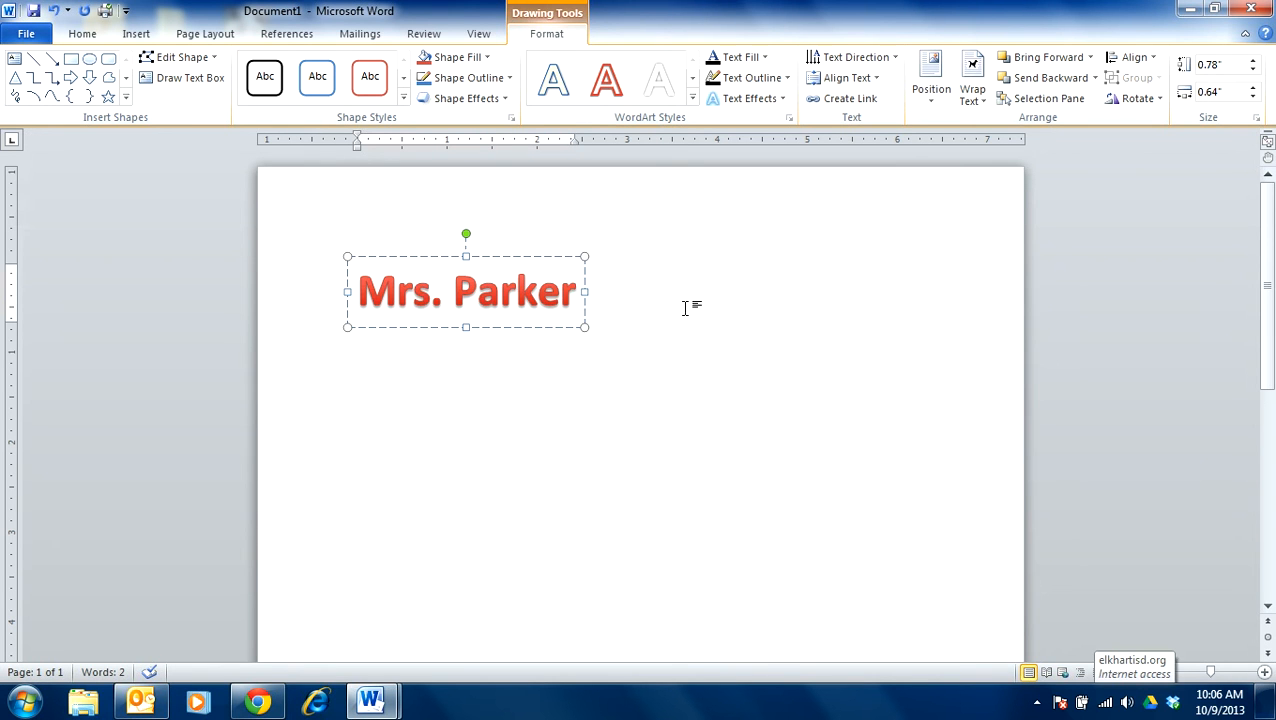
# - Preview the shape fill colors without choosing one, and set the WordArt's text fill to standard green
pyautogui.click(486, 57)
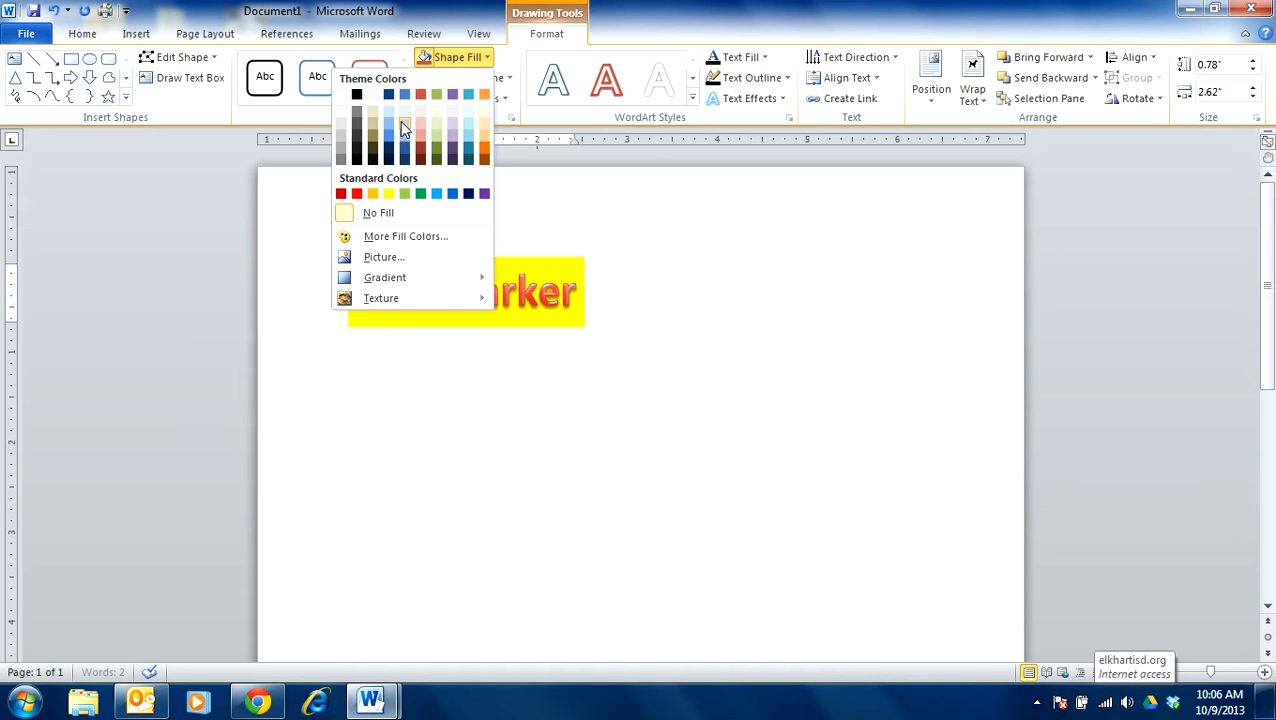
pyautogui.click(618, 302)
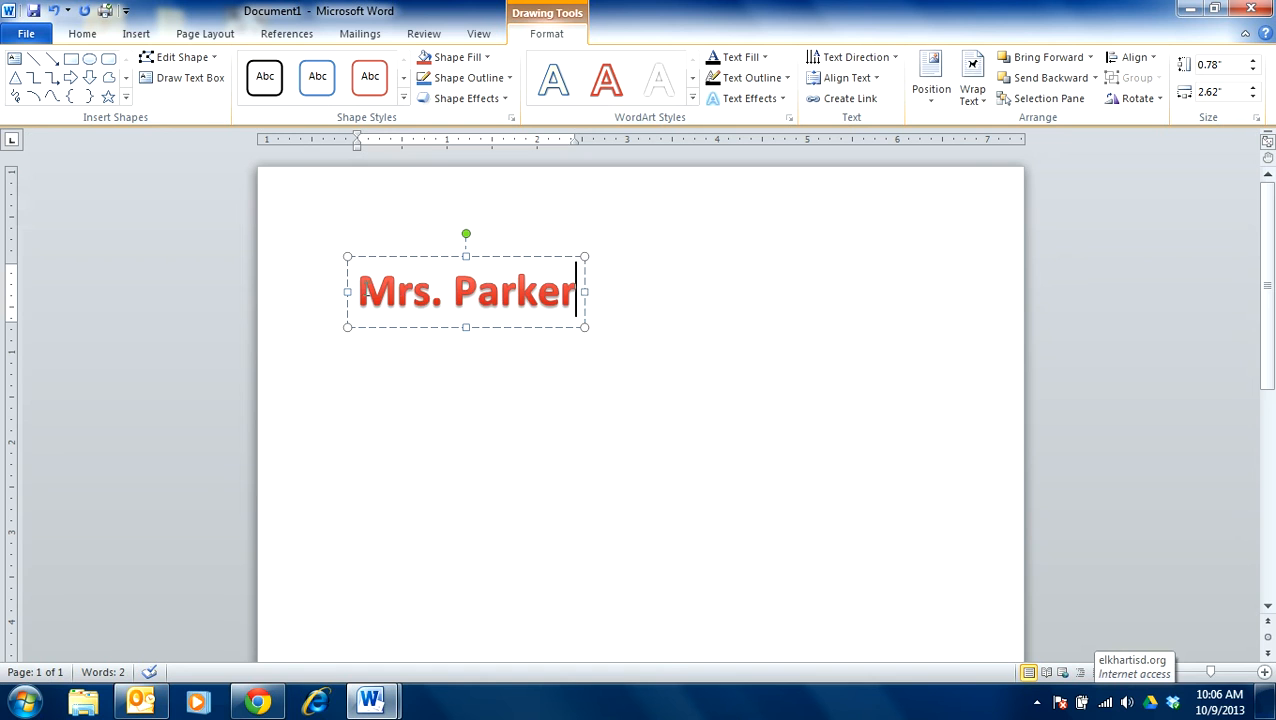
pyautogui.tripleClick(540, 282)
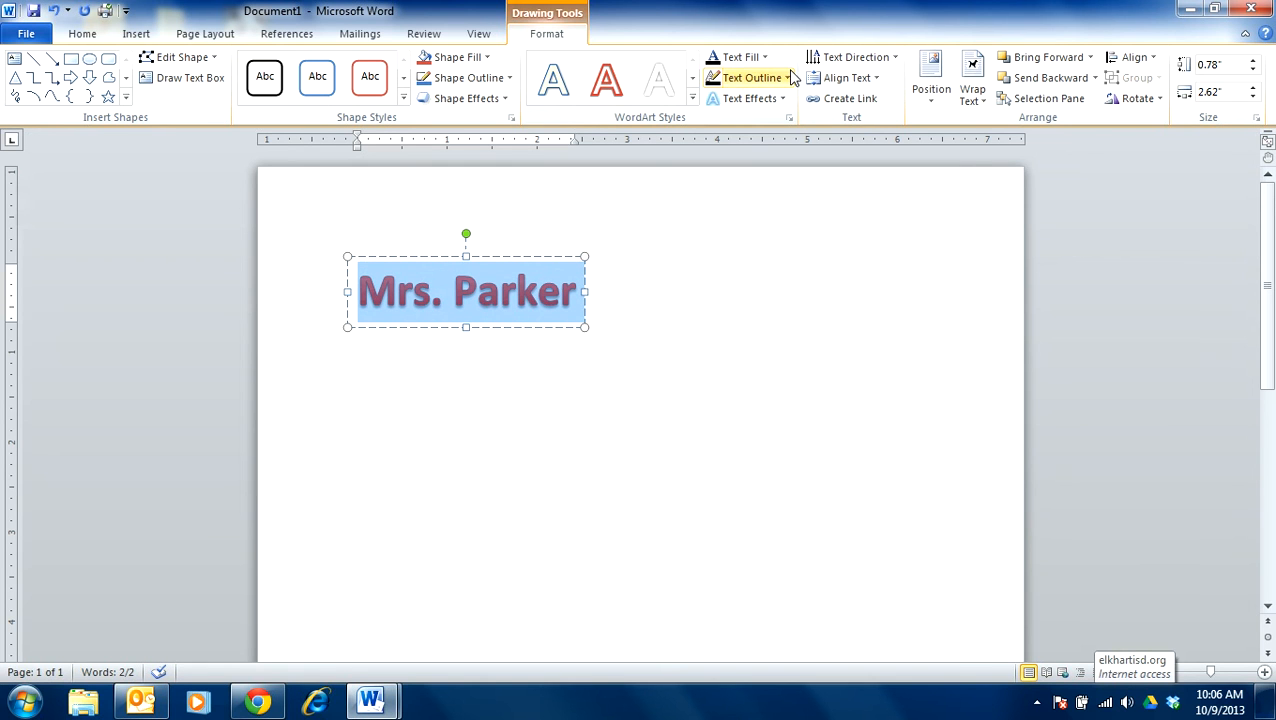
pyautogui.click(764, 57)
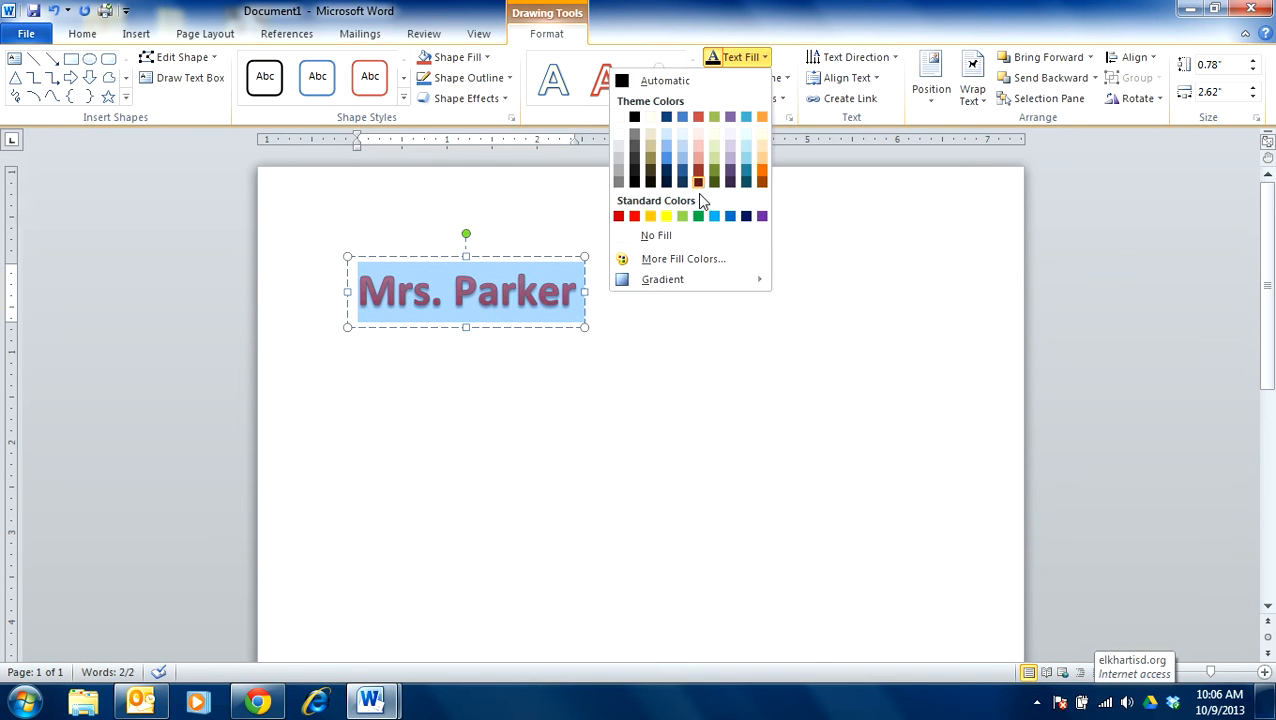
pyautogui.click(699, 217)
pyautogui.click(640, 343)
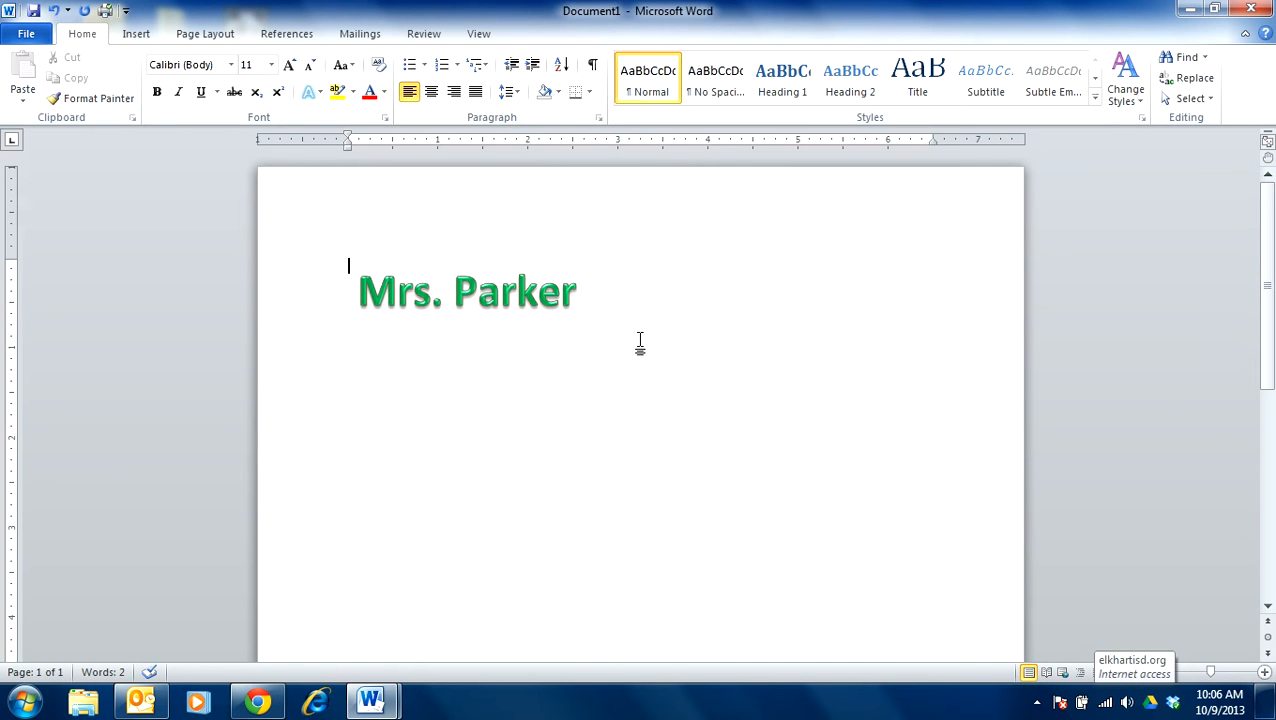
# - Rotate the WordArt slightly counterclockwise so its text slants upward
pyautogui.click(476, 268)
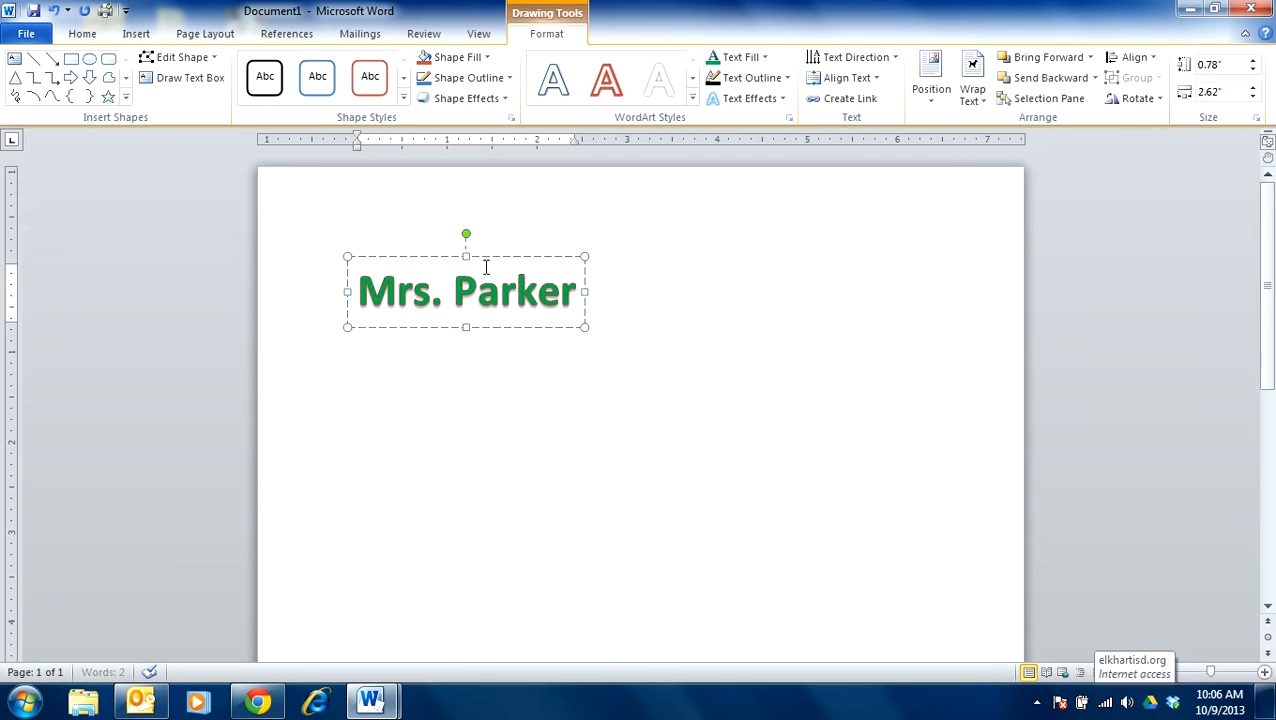
pyautogui.moveTo(464, 233); pyautogui.dragTo(440, 236)
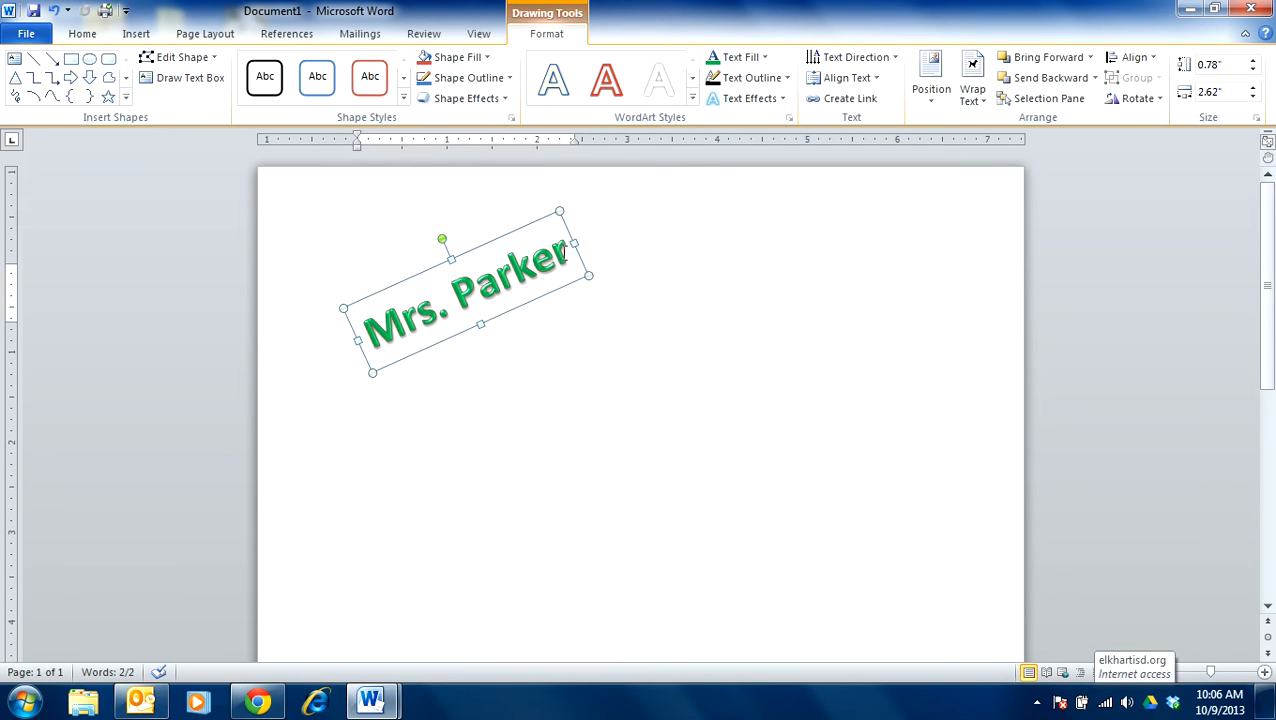
pyautogui.moveTo(564, 248); pyautogui.dragTo(518, 262)
# - Change the font of the entire WordArt text to Broadway
pyautogui.moveTo(577, 293); pyautogui.dragTo(384, 295)
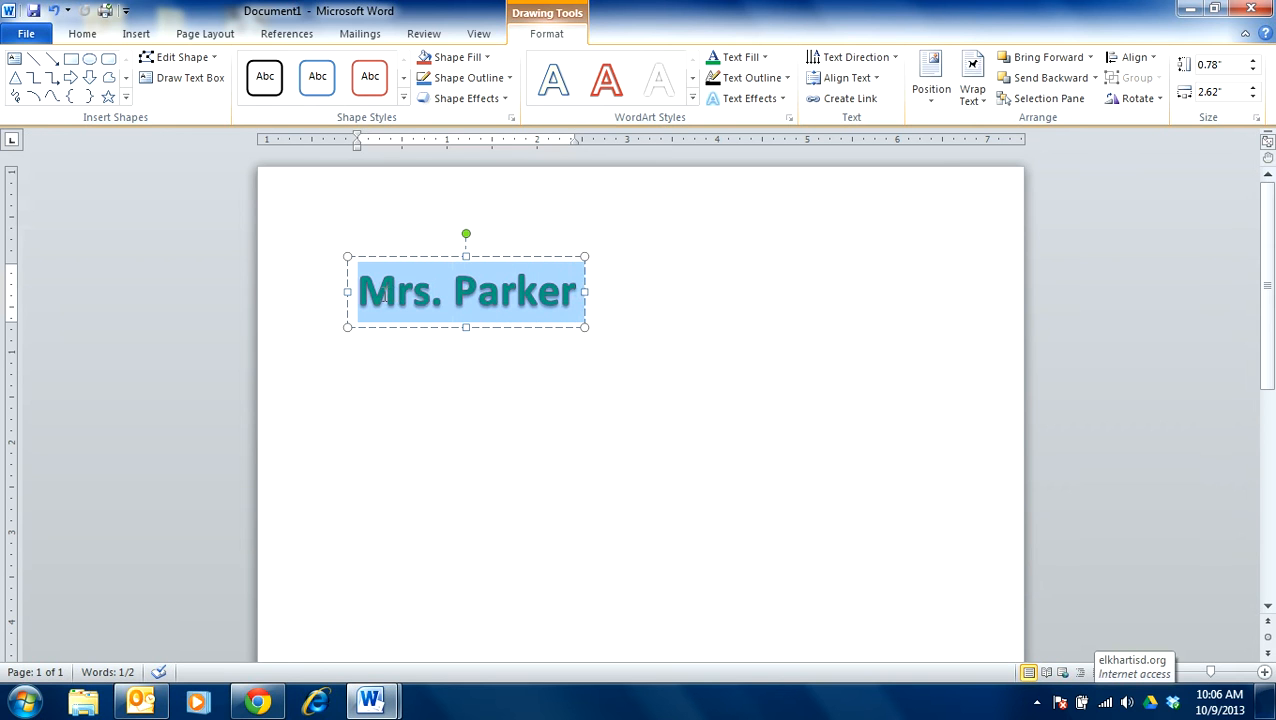
pyautogui.click(84, 36)
pyautogui.click(231, 64)
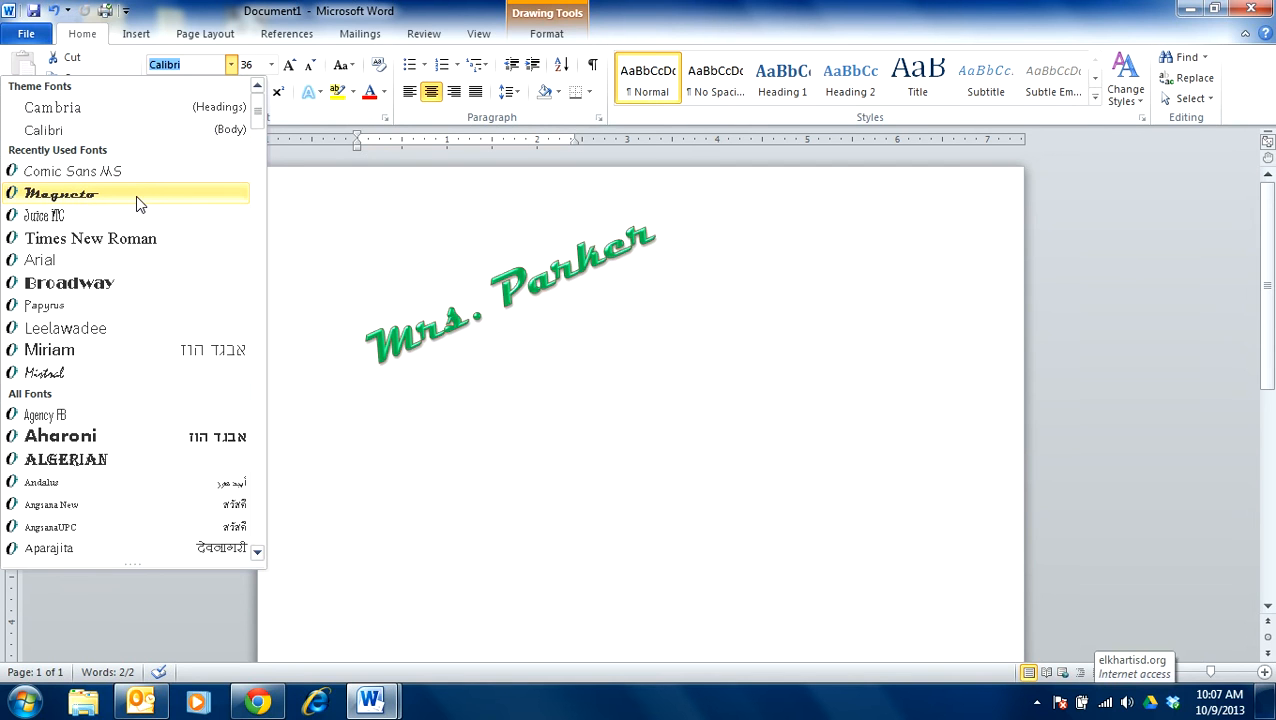
pyautogui.click(134, 286)
# - Try enlarging the WordArt text to font sizes 72 and 150, and check how it fits the page
pyautogui.click(270, 64)
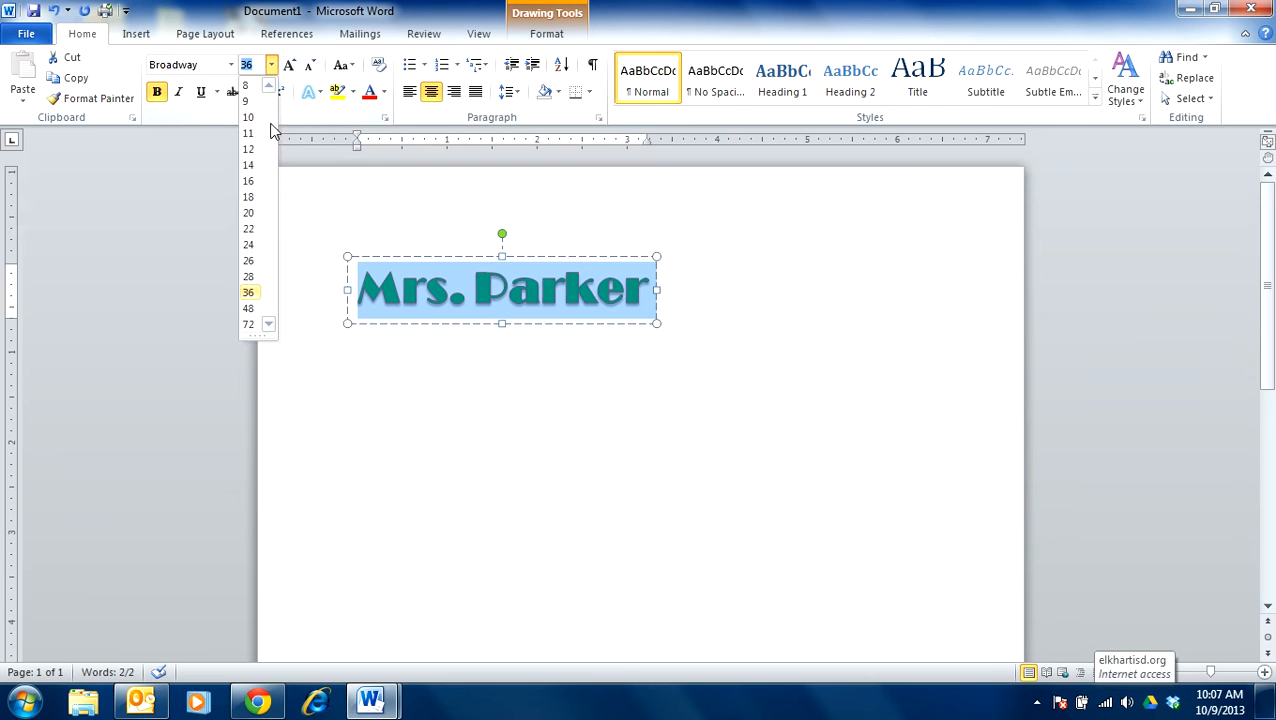
pyautogui.click(248, 324)
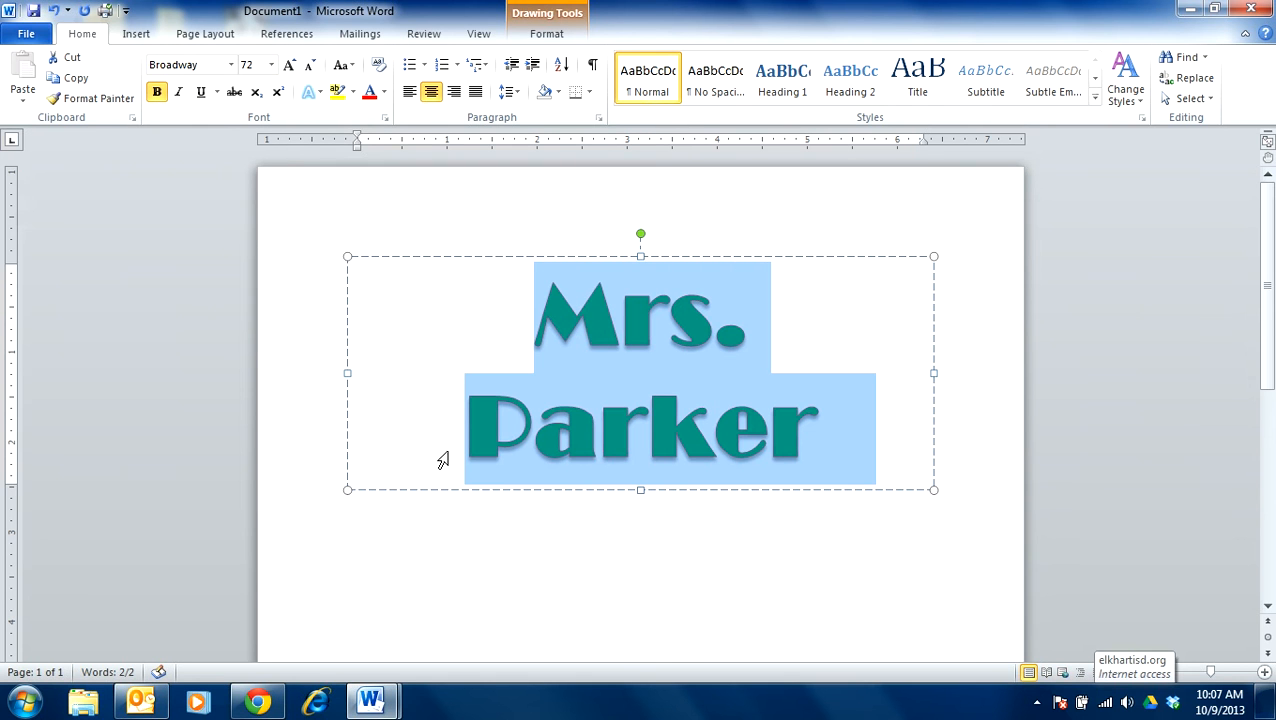
pyautogui.click(256, 65)
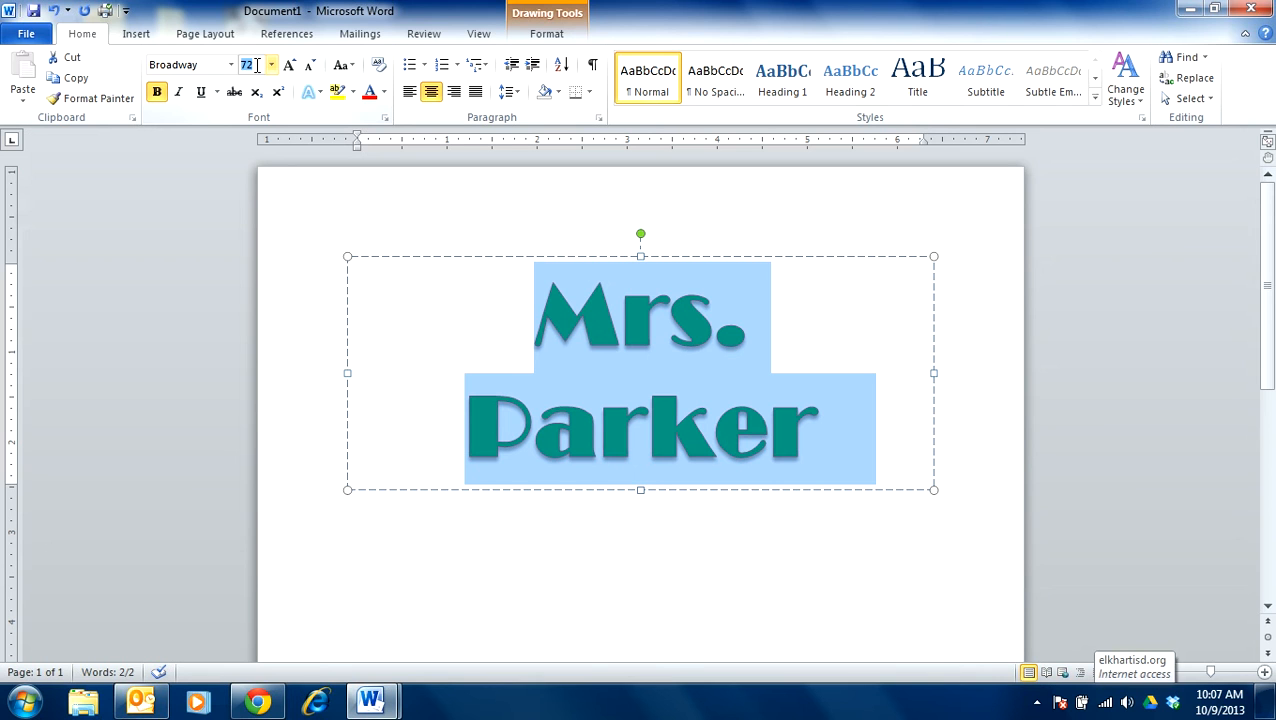
pyautogui.write('150')
pyautogui.press('Return')
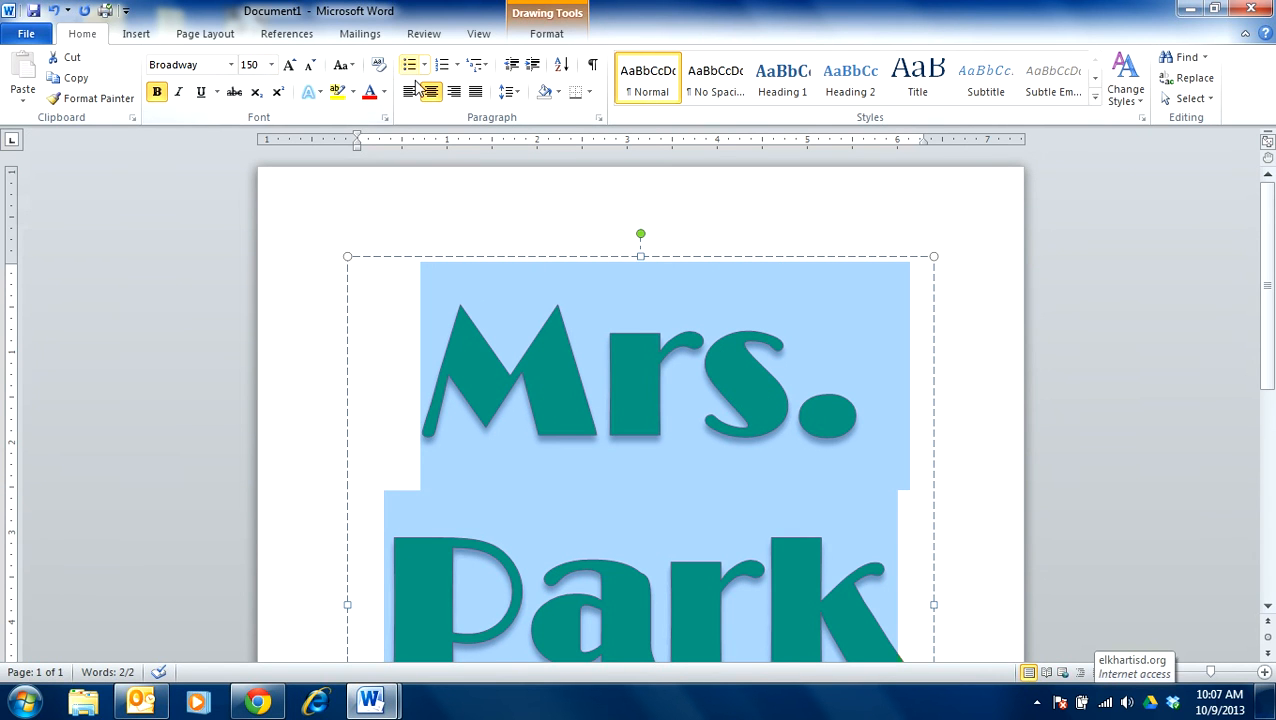
pyautogui.scroll(-2, 417, 46)
pyautogui.click(980, 428)
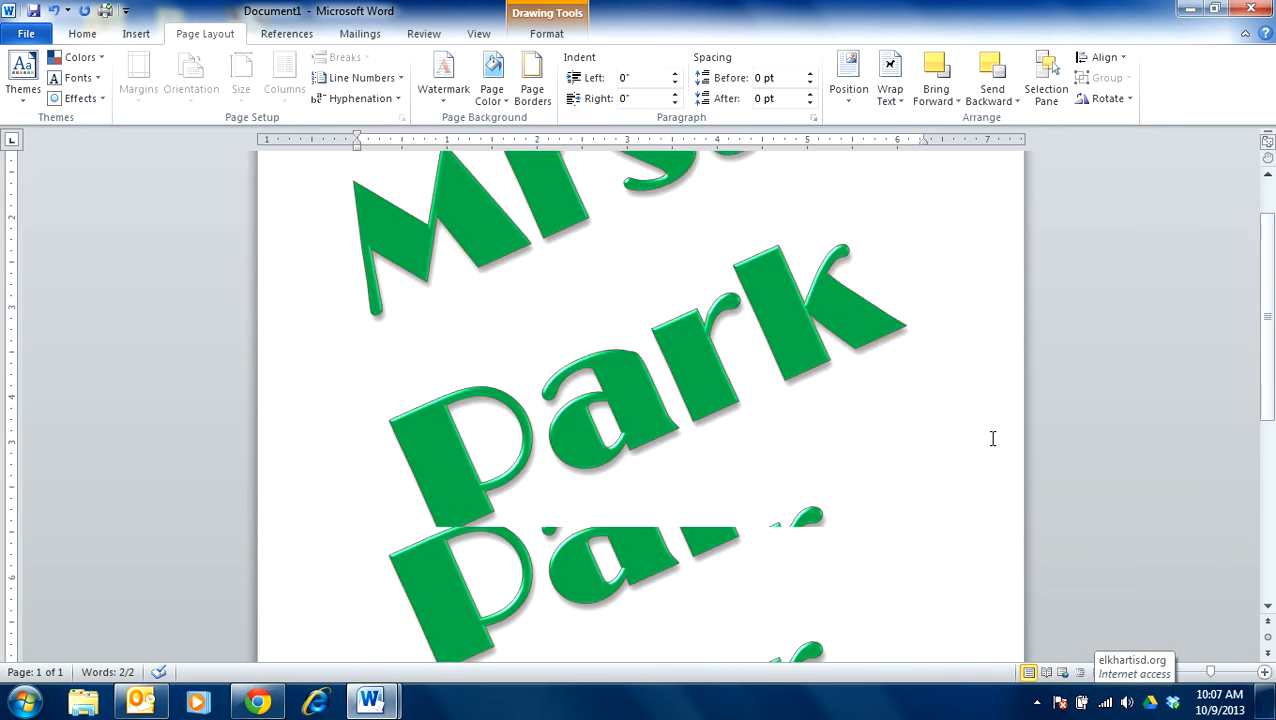
pyautogui.scroll(1, 424, 223)
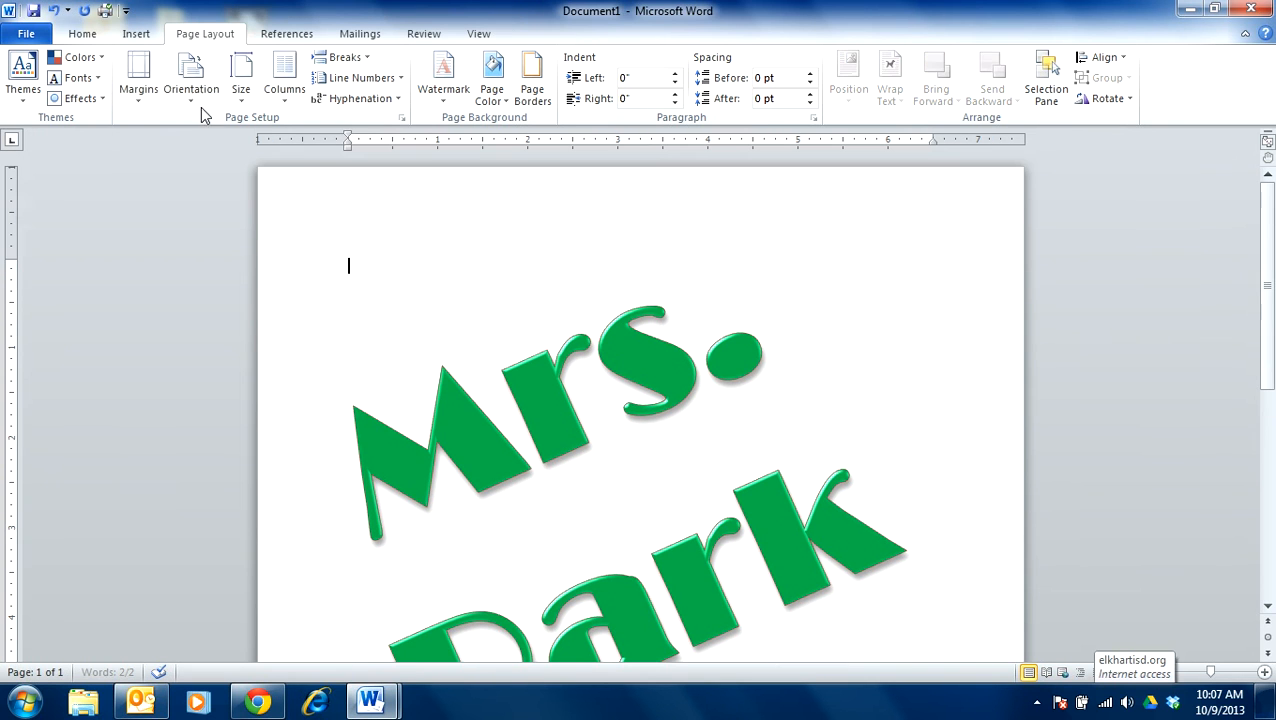
# - Try to set the font size to 80 without selecting the WordArt text
pyautogui.click(82, 33)
pyautogui.click(257, 65)
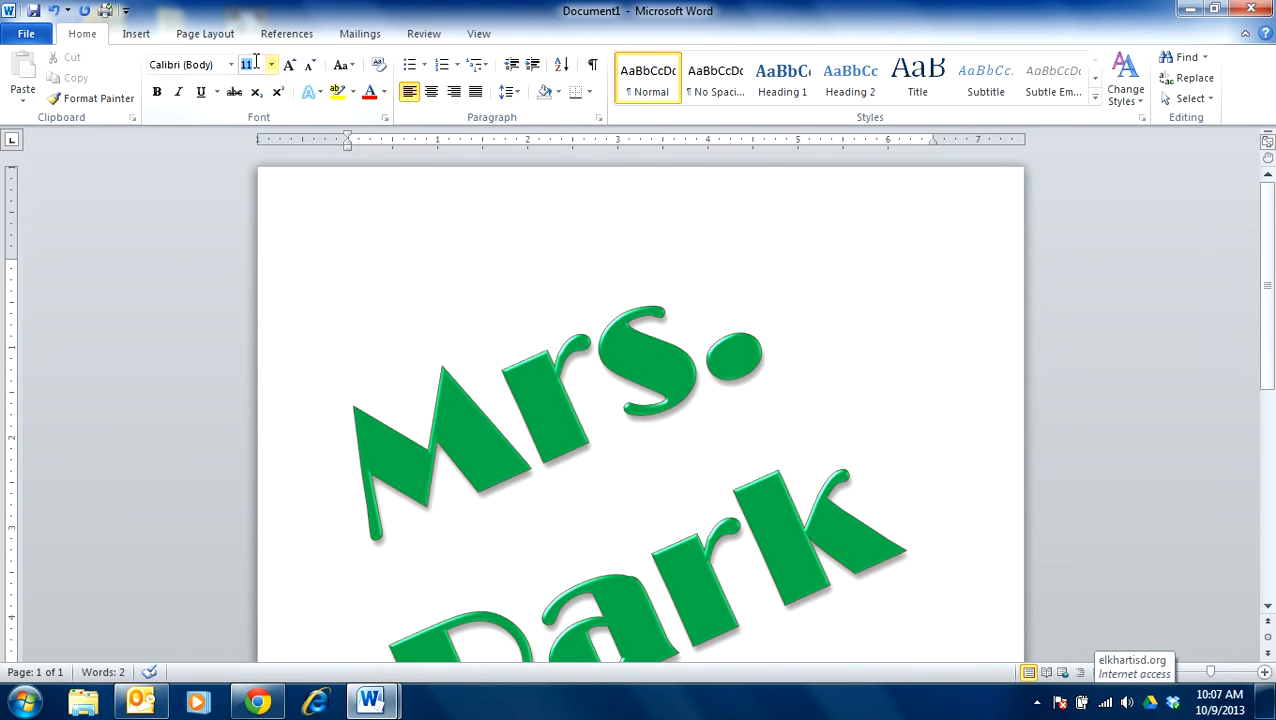
pyautogui.write('80')
pyautogui.press('Return')
# - Set the font size of the entire WordArt text to 80
pyautogui.click(368, 466)
pyautogui.click(436, 397)
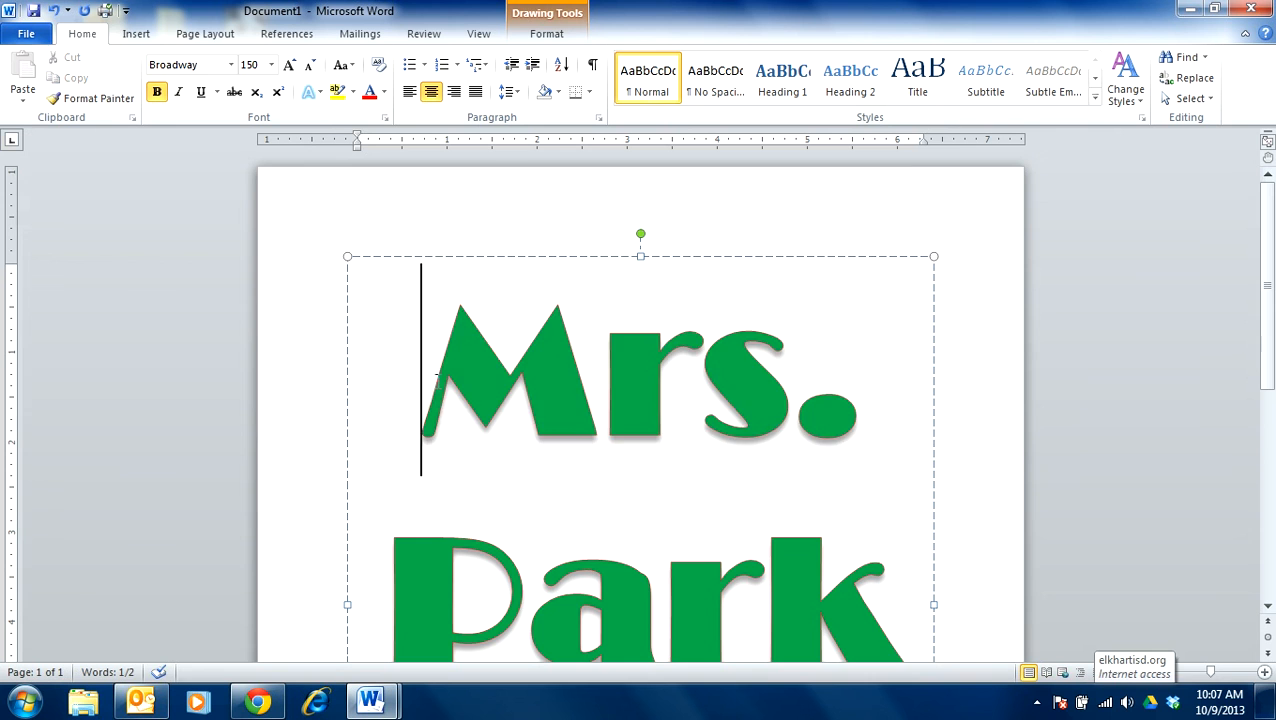
pyautogui.moveTo(437, 374); pyautogui.dragTo(948, 705)
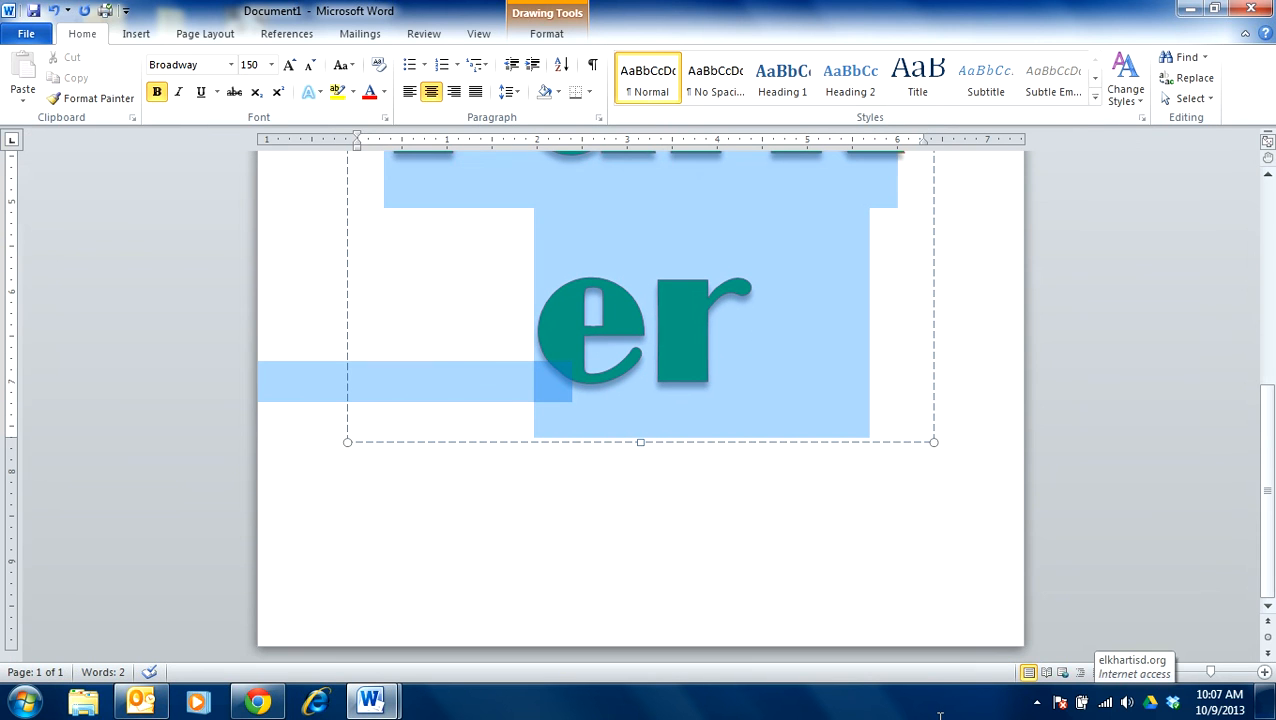
pyautogui.click(257, 66)
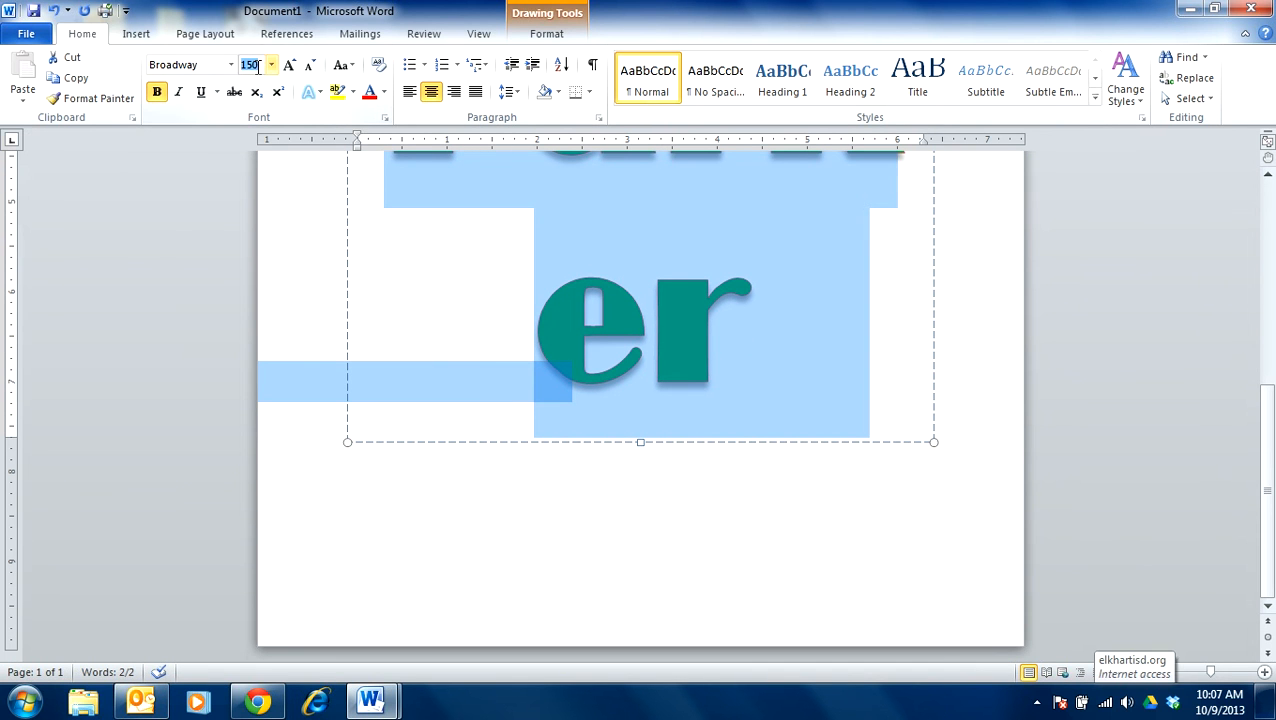
pyautogui.write('80')
pyautogui.press('Return')
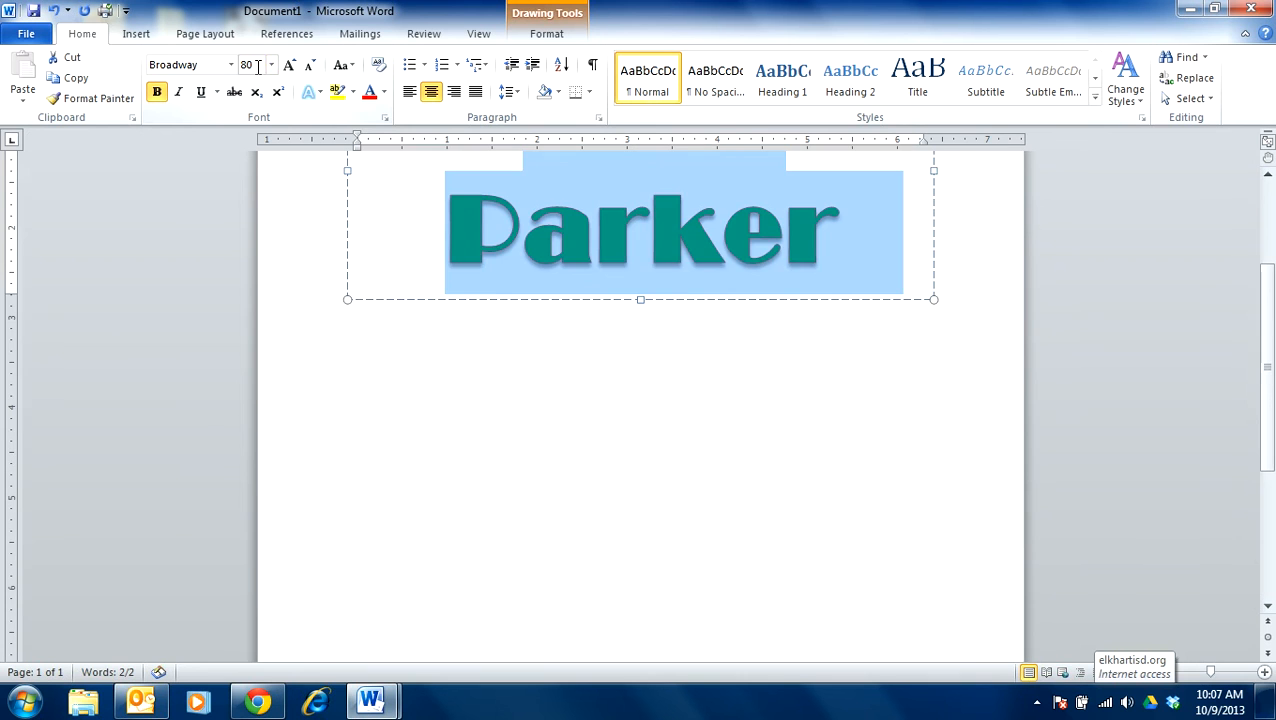
pyautogui.scroll(3, 725, 410)
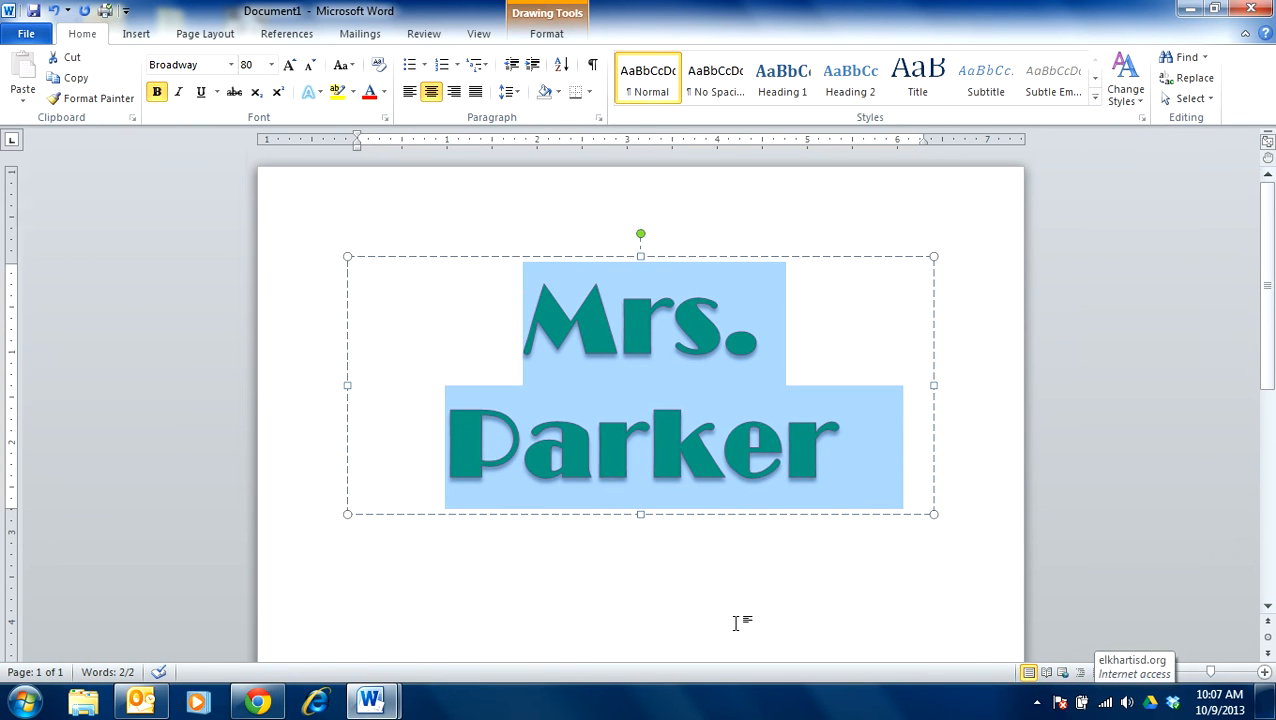
pyautogui.click(651, 598)
pyautogui.click(626, 622)
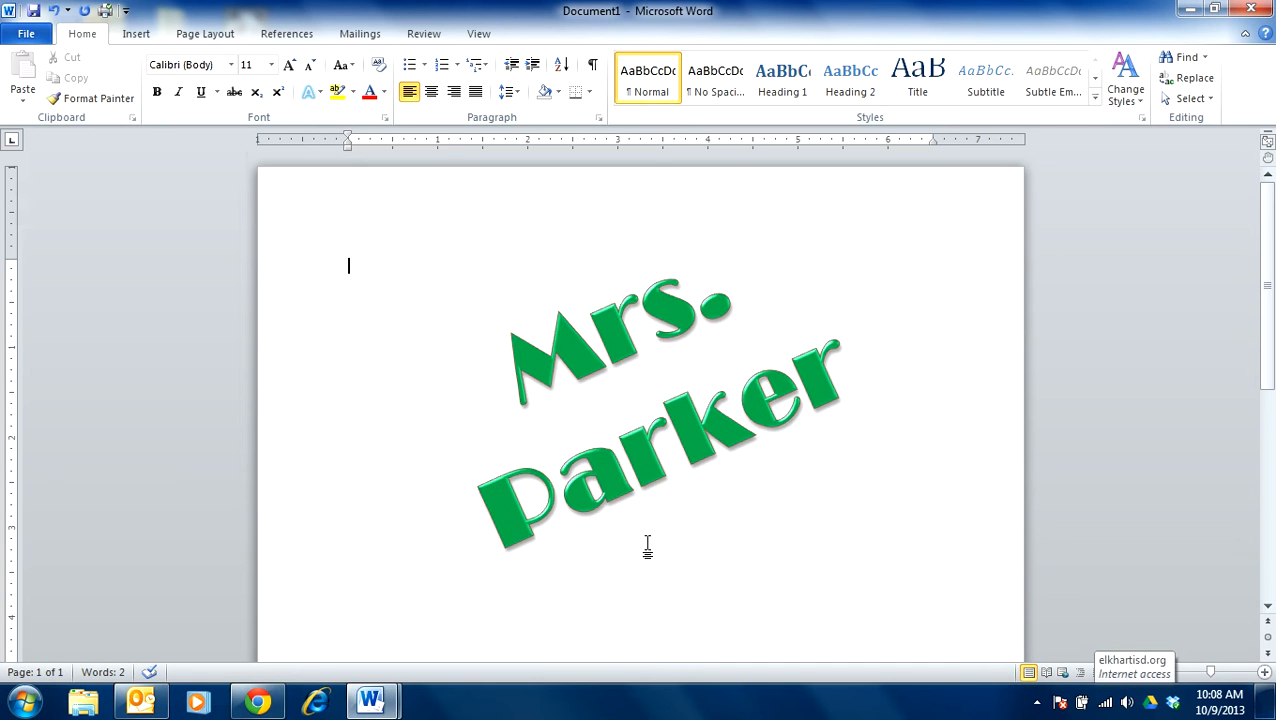
# - Duplicate the slanted WordArt with its source formatting and place the copy below the original
pyautogui.click(602, 340)
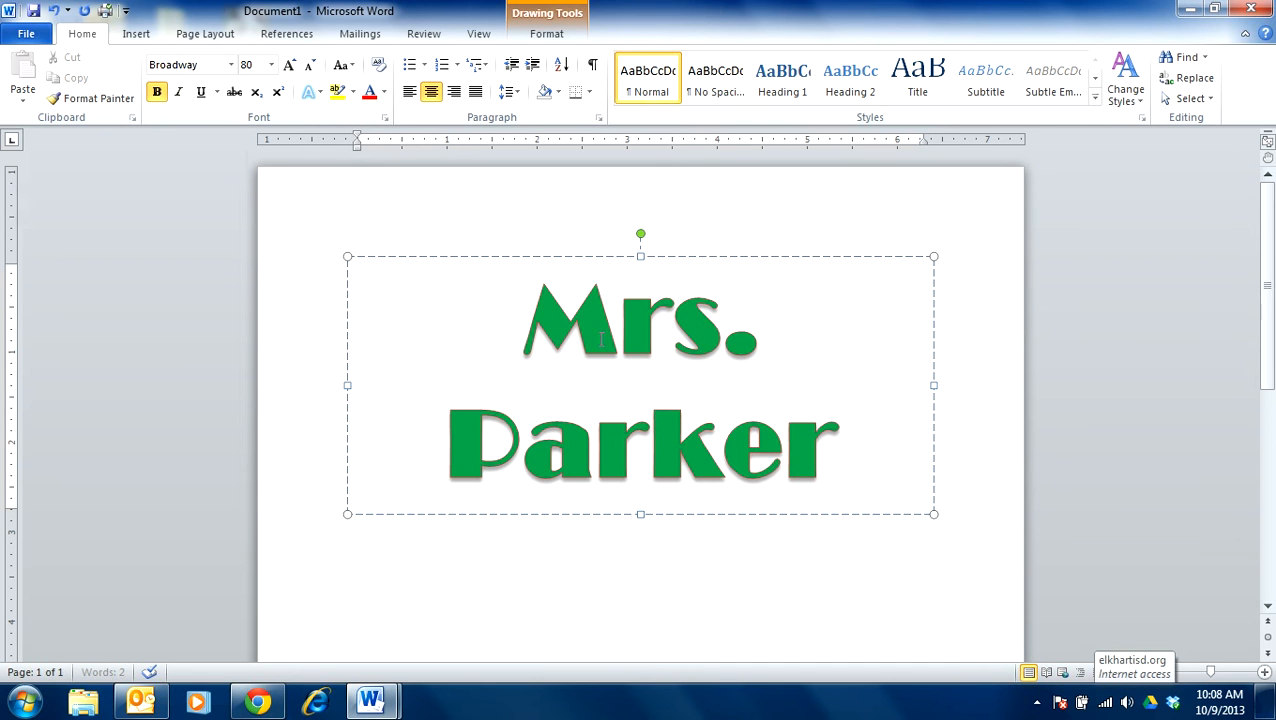
pyautogui.rightClick(553, 265)
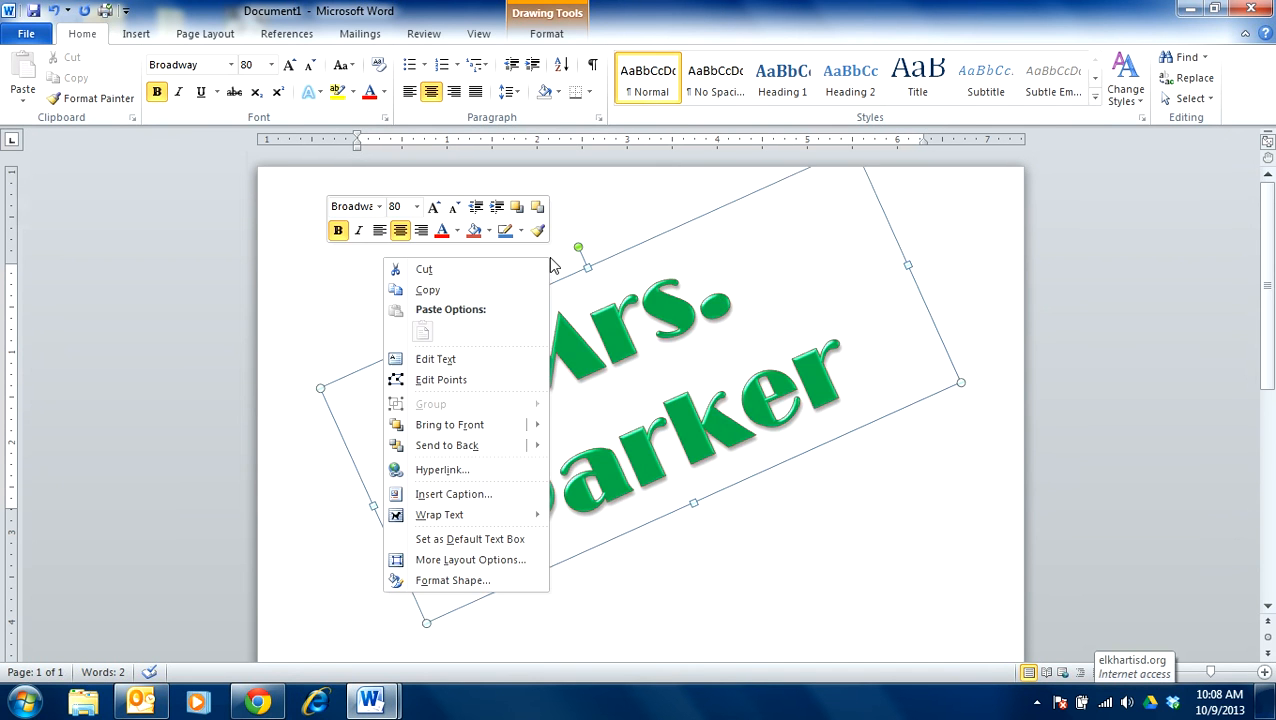
pyautogui.click(424, 289)
pyautogui.rightClick(626, 587)
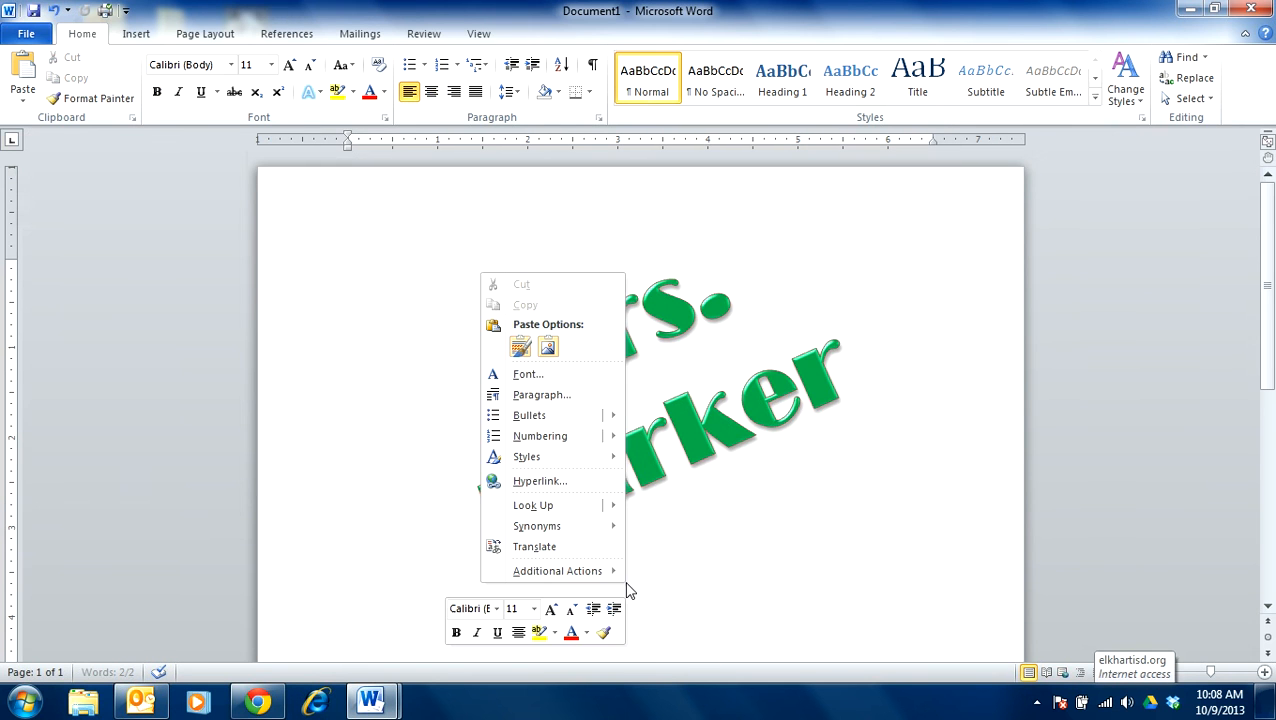
pyautogui.click(522, 347)
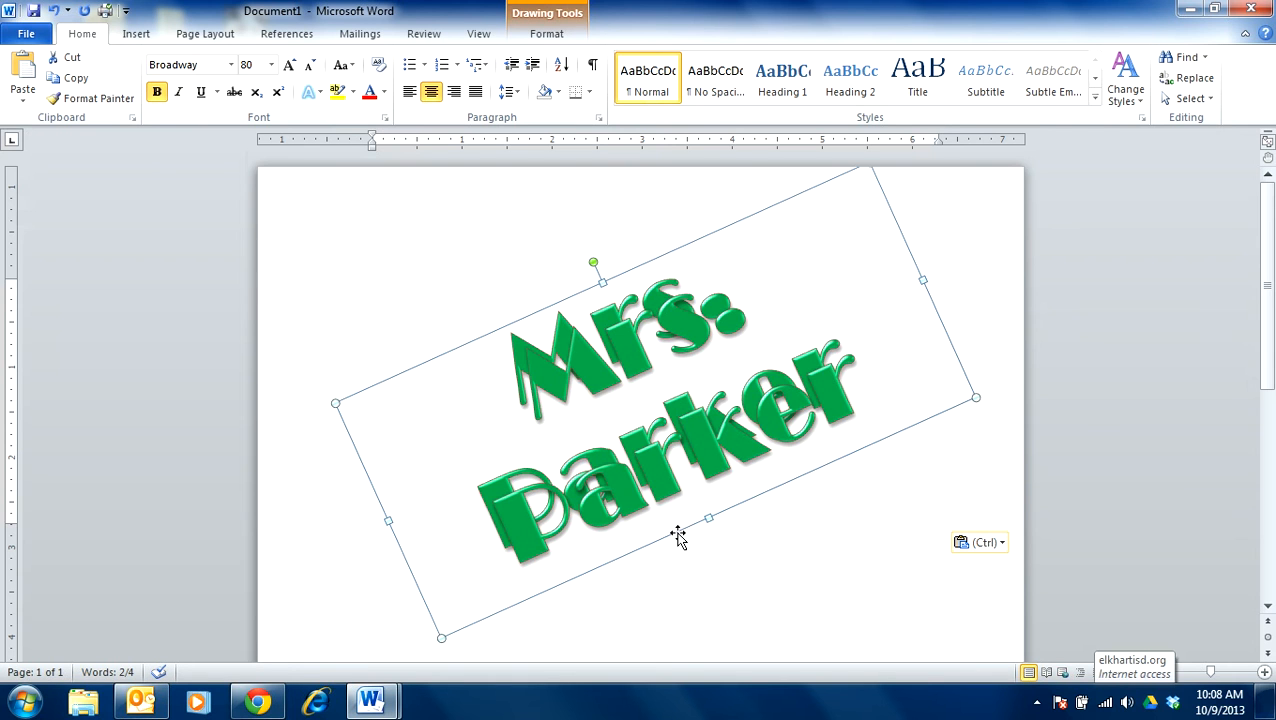
pyautogui.moveTo(541, 311); pyautogui.dragTo(593, 628)
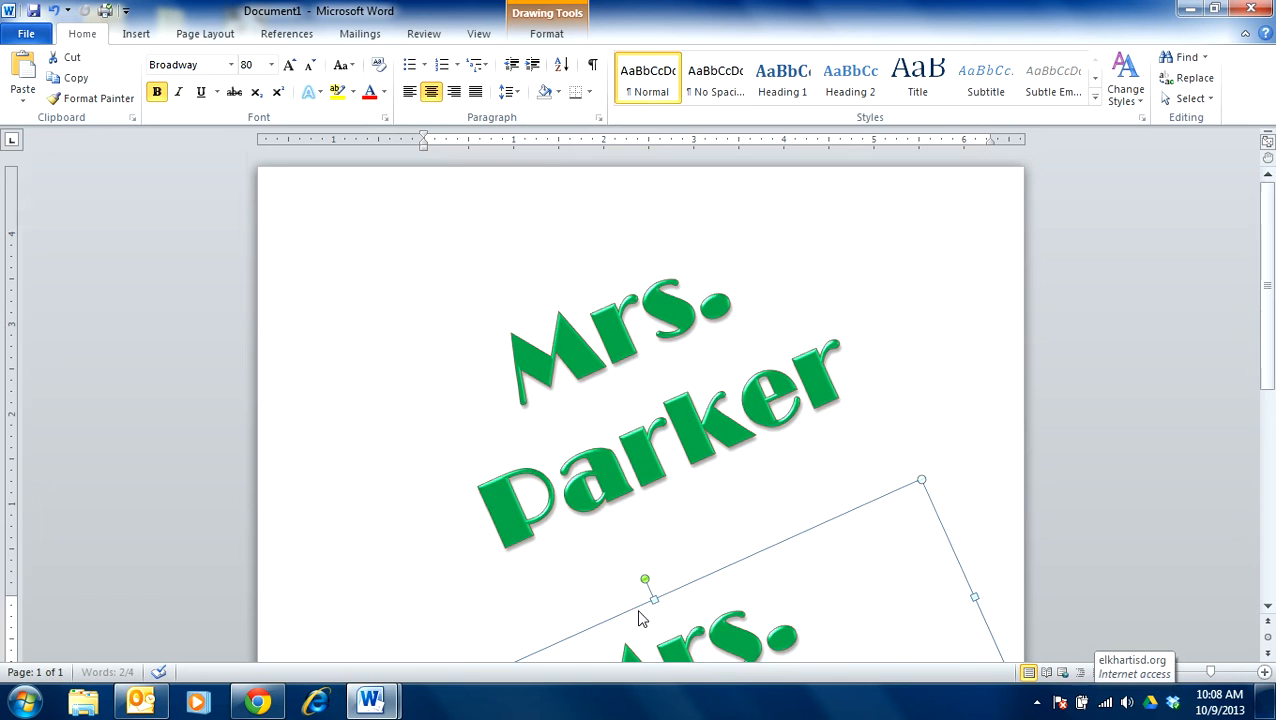
# - Replace the text of the duplicated WordArt with "Notes"
pyautogui.scroll(-3, 632, 616)
pyautogui.moveTo(819, 477); pyautogui.dragTo(627, 478)
pyautogui.click(601, 453)
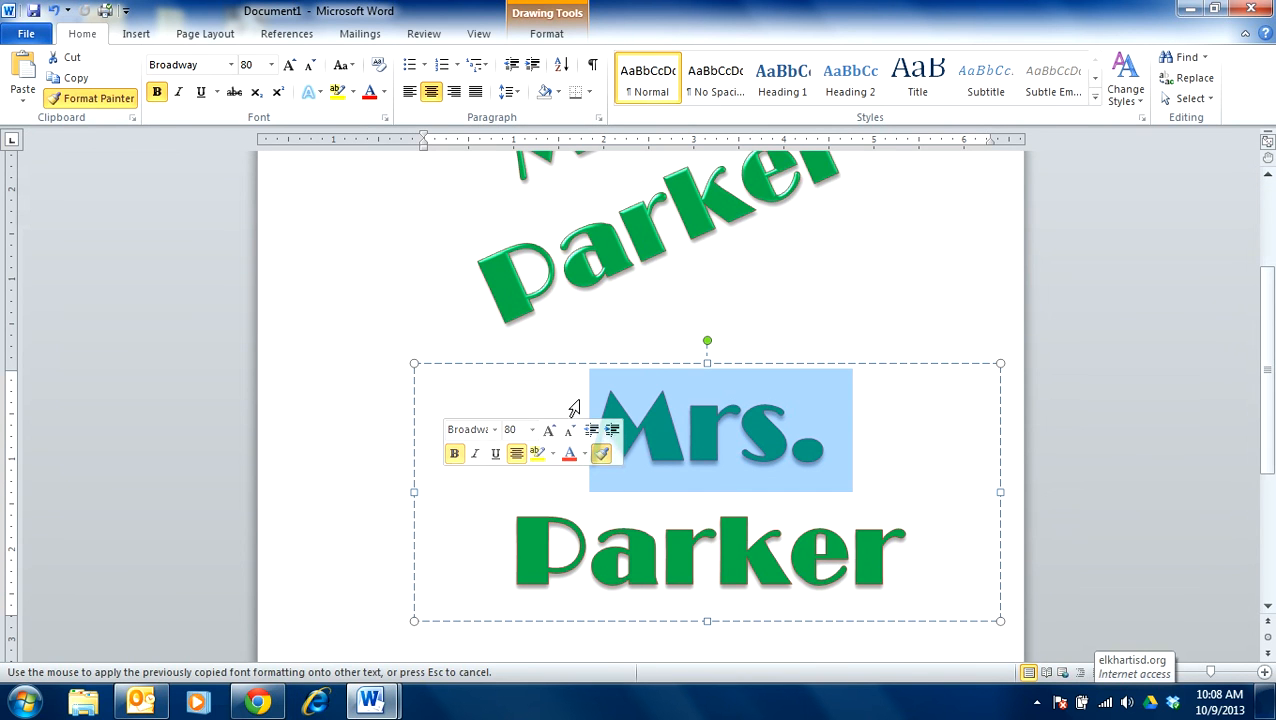
pyautogui.moveTo(592, 427); pyautogui.dragTo(985, 597)
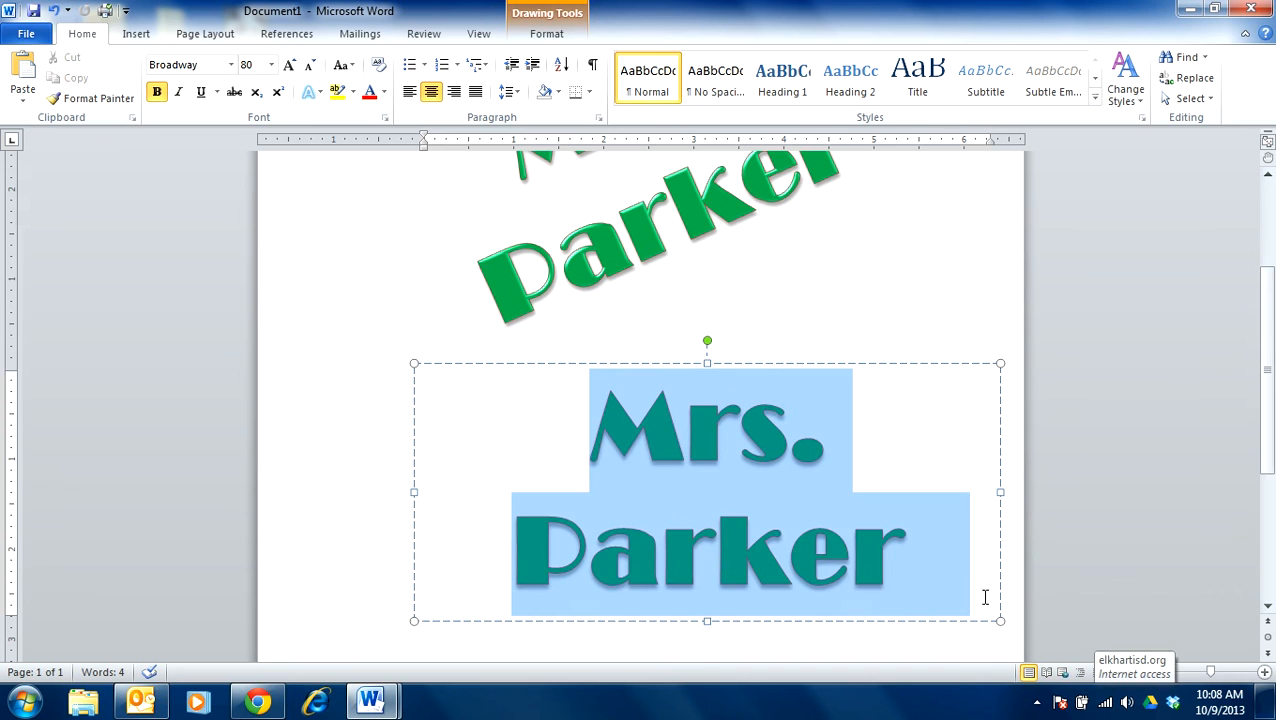
pyautogui.write('Notes')
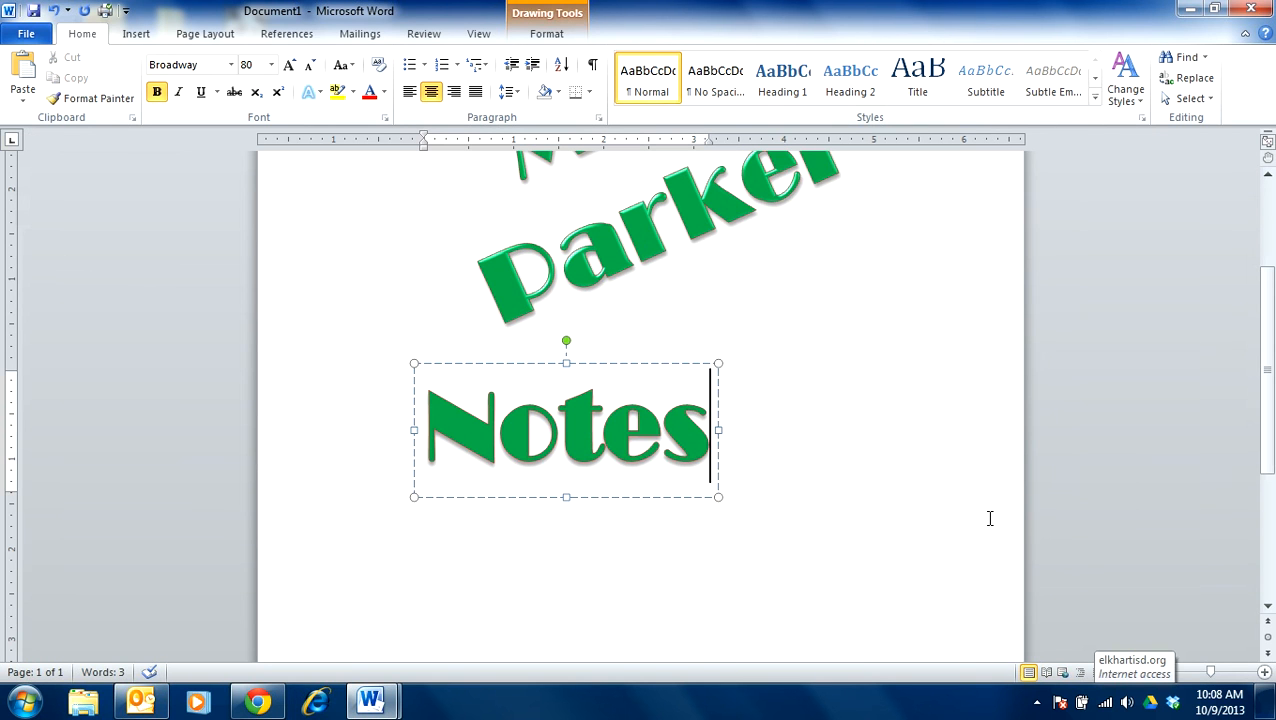
pyautogui.click(930, 496)
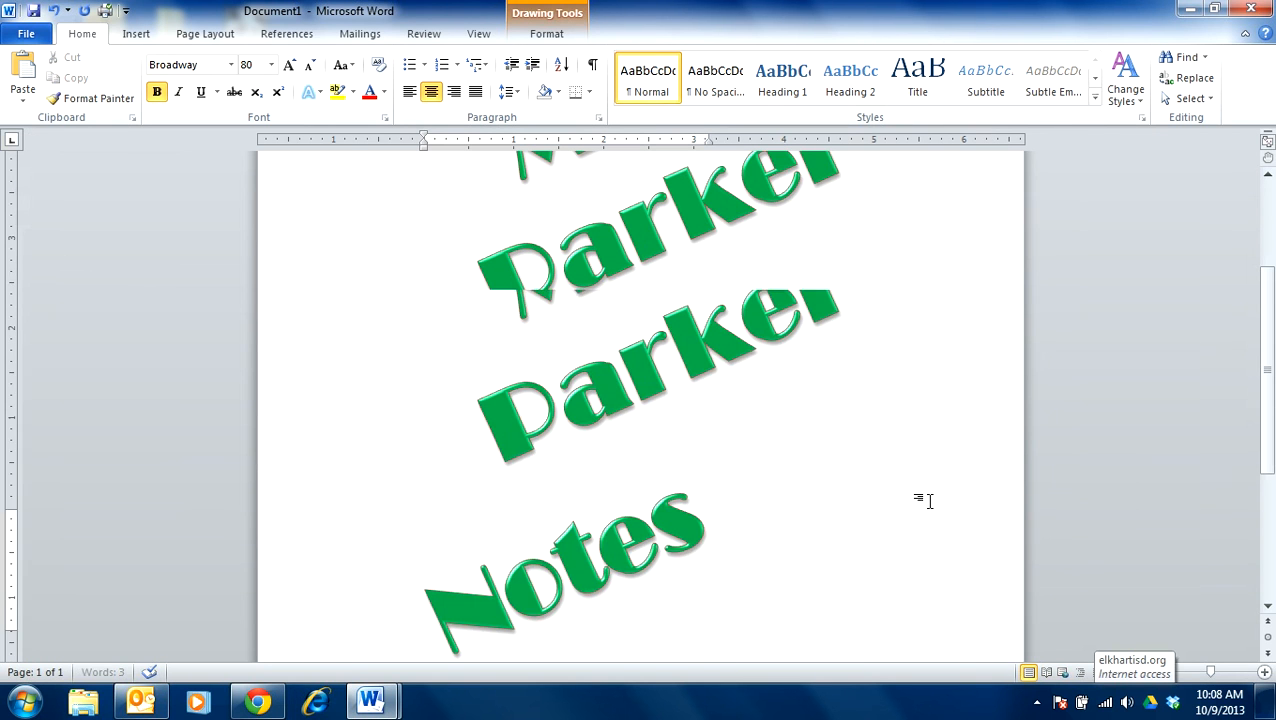
# - Straighten the Notes WordArt to horizontal and position it lower on the page, below the name
pyautogui.click(636, 524)
pyautogui.moveTo(595, 507); pyautogui.dragTo(497, 620)
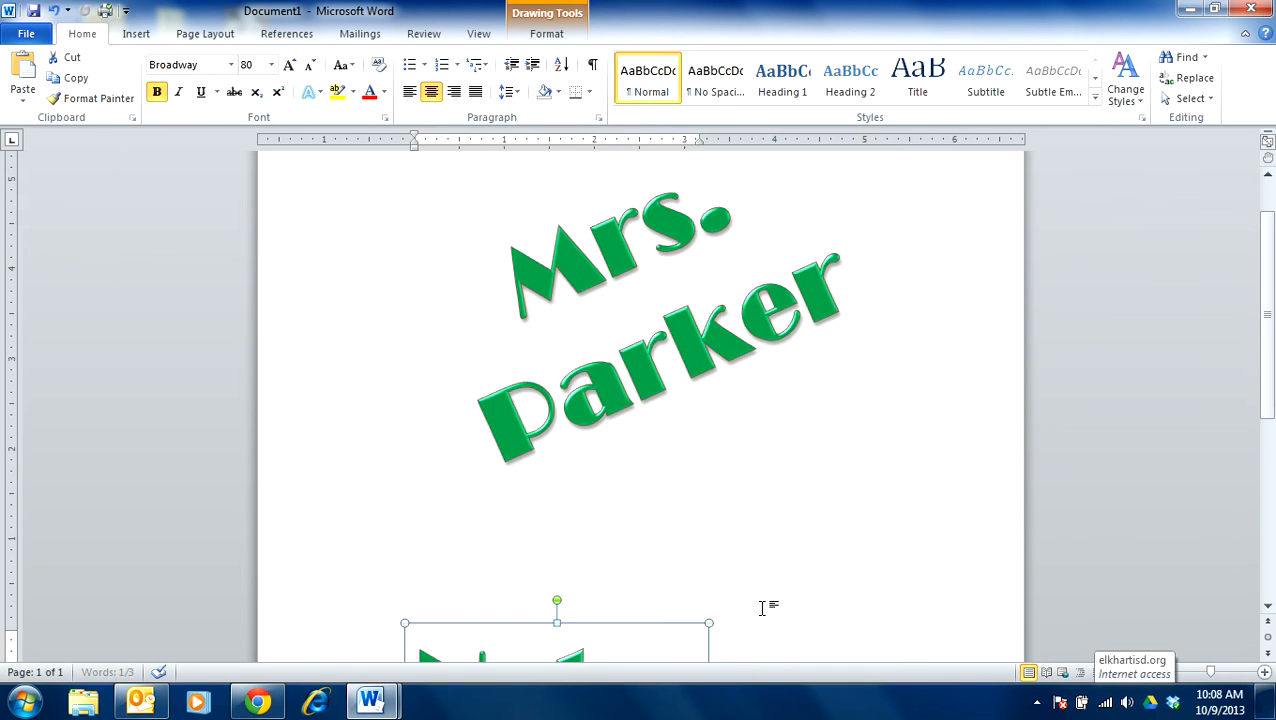
pyautogui.scroll(-4, 736, 504)
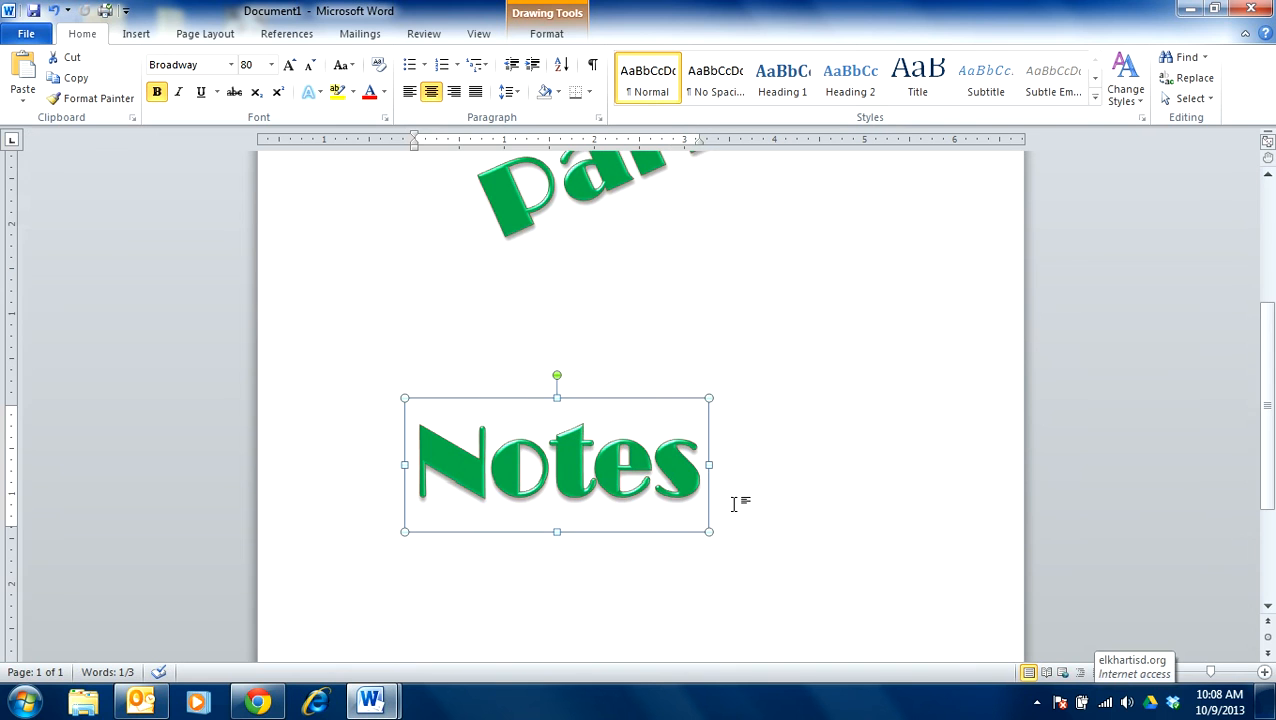
pyautogui.scroll(2, 782, 456)
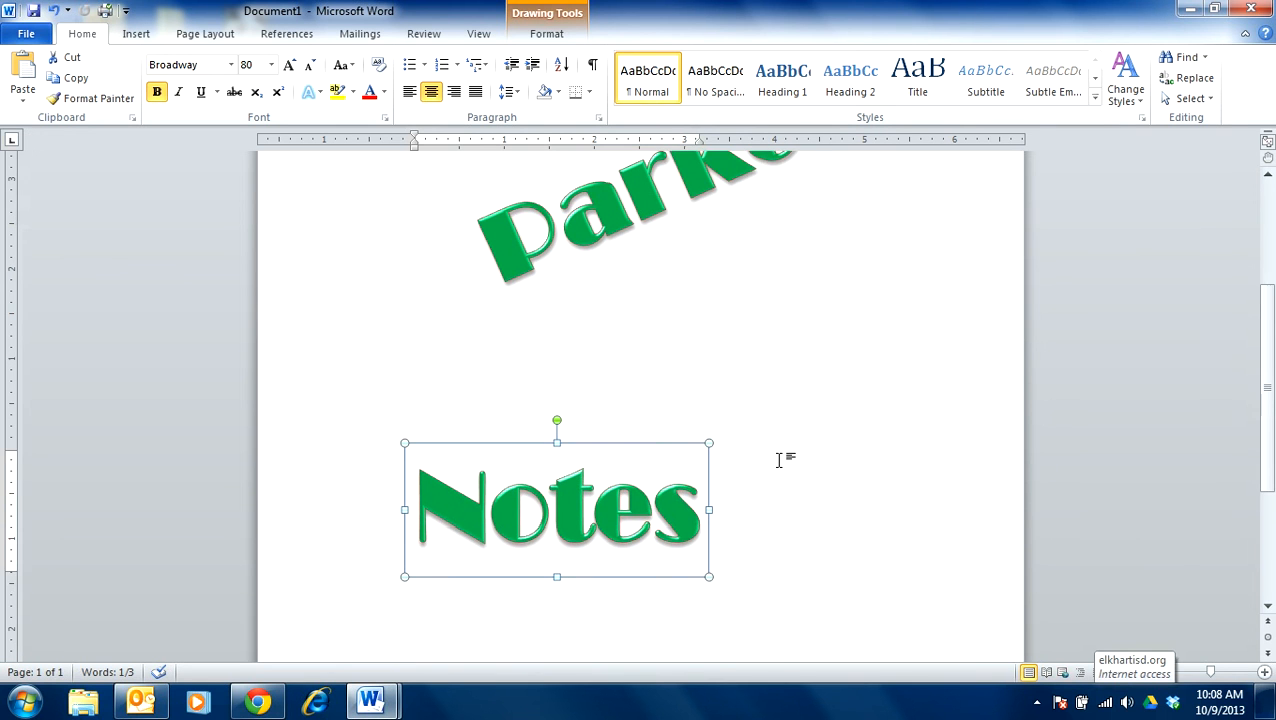
# - Place the insertion point in the blank area below the slanted name and search the clip art for "deer"
pyautogui.scroll(2, 621, 365)
pyautogui.click(621, 365)
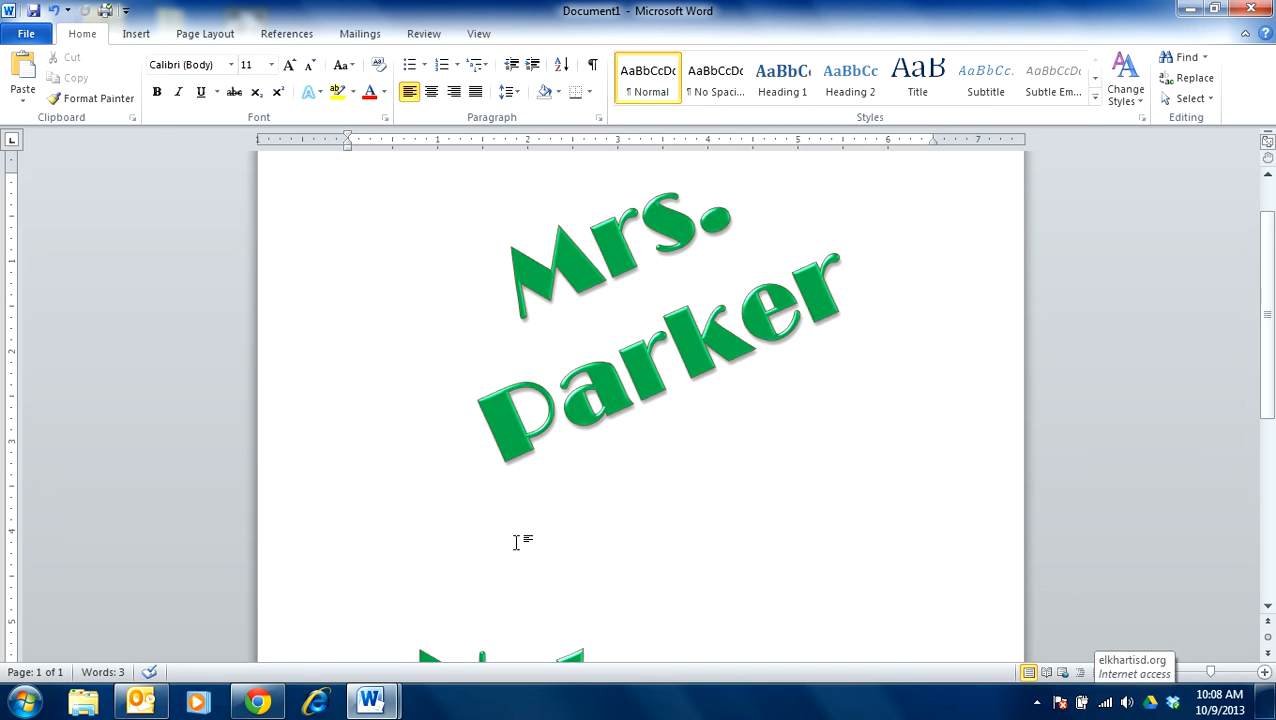
pyautogui.doubleClick(606, 497)
pyautogui.click(136, 36)
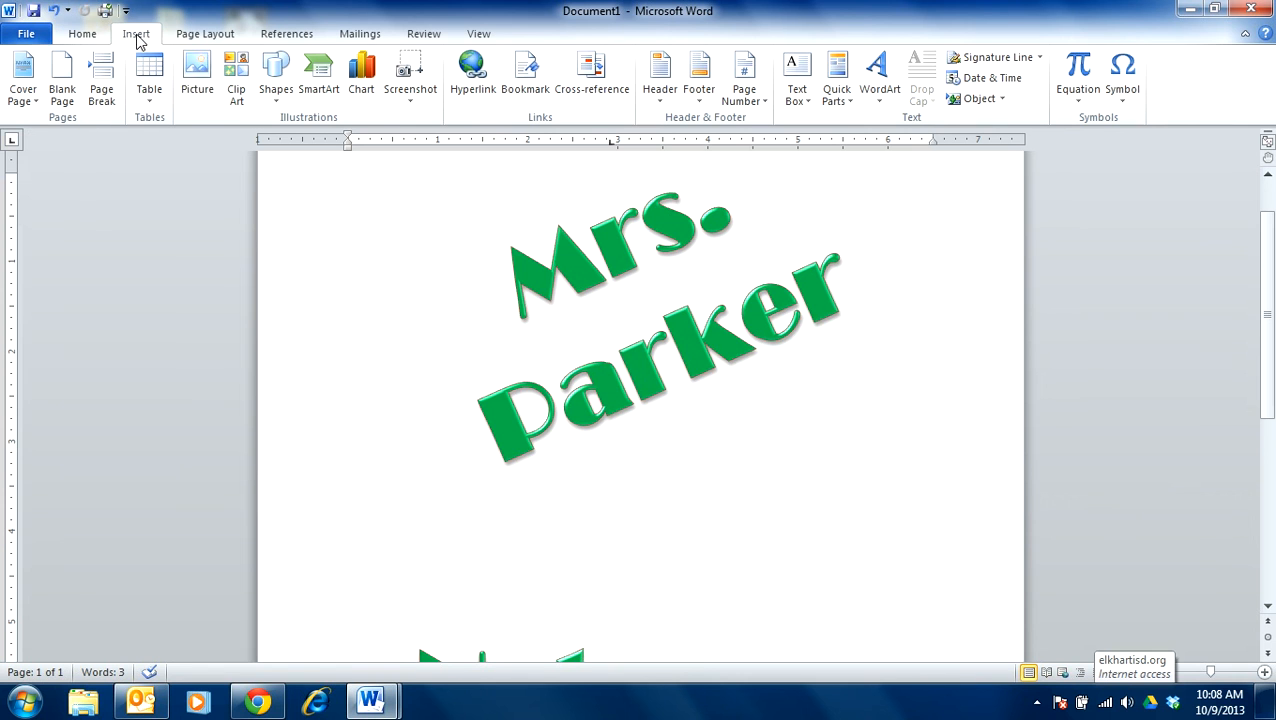
pyautogui.click(236, 92)
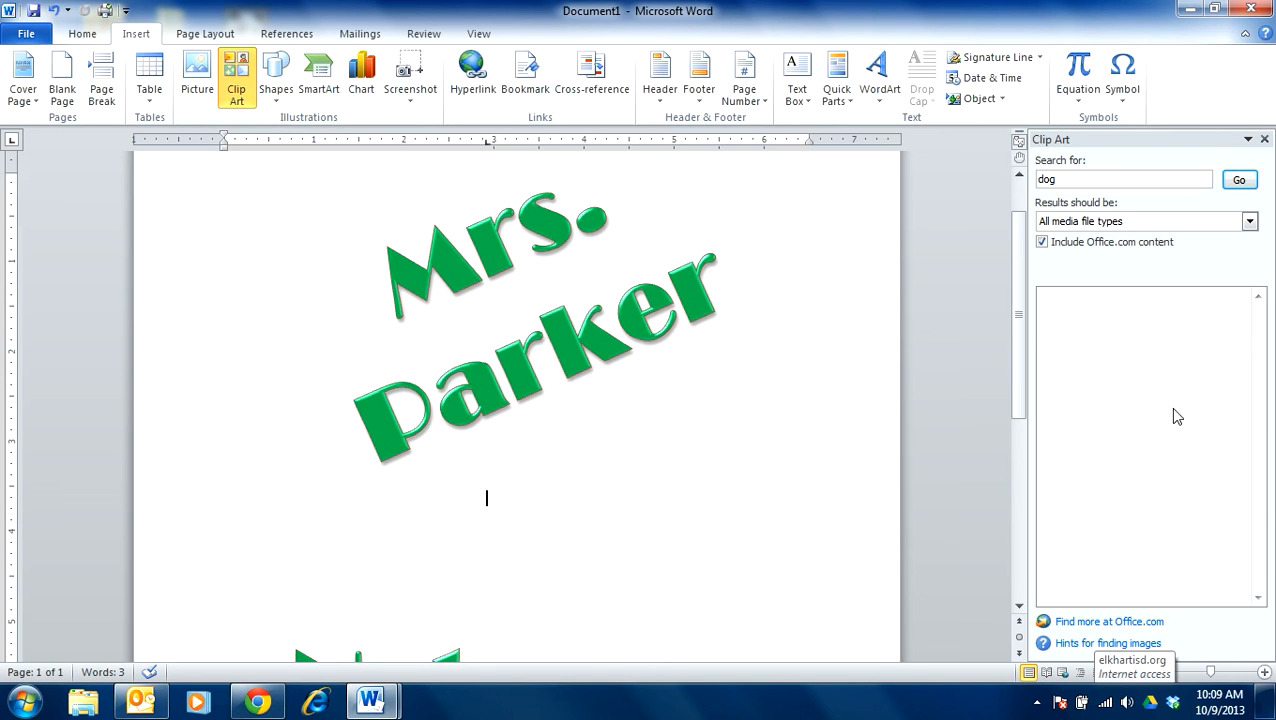
pyautogui.moveTo(1067, 182); pyautogui.dragTo(1017, 192)
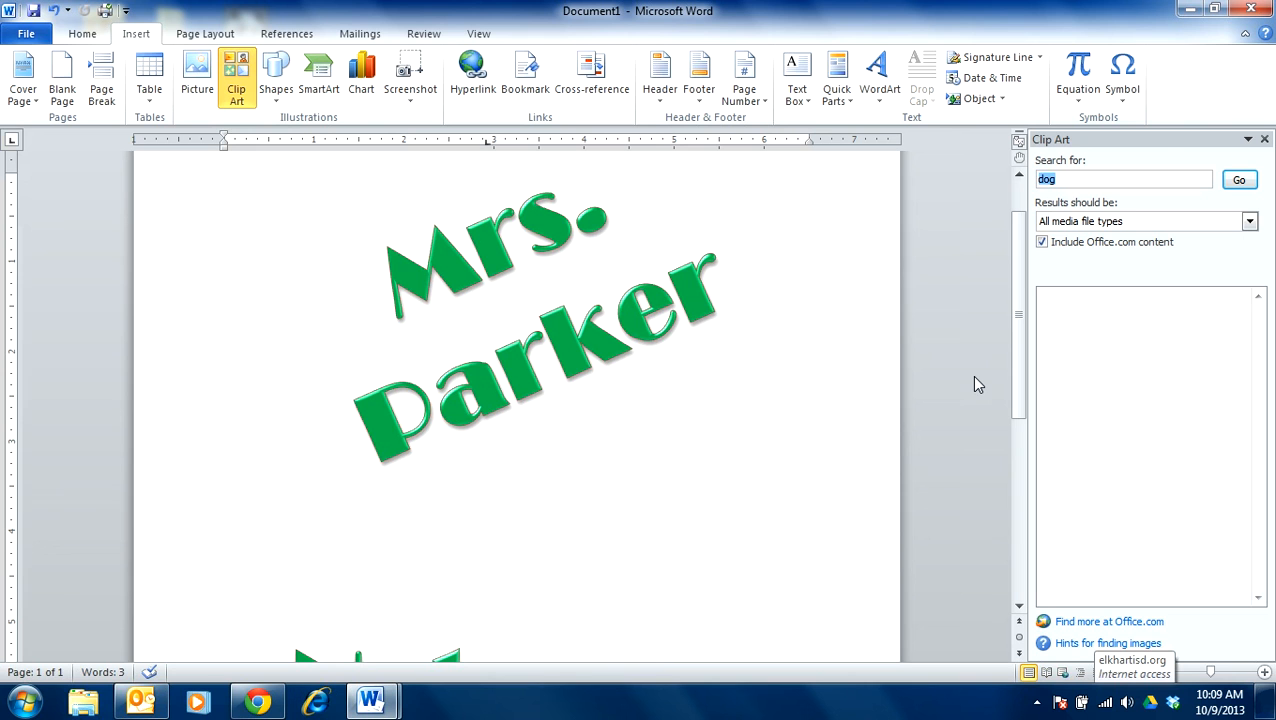
pyautogui.write('deer')
pyautogui.press('Return')
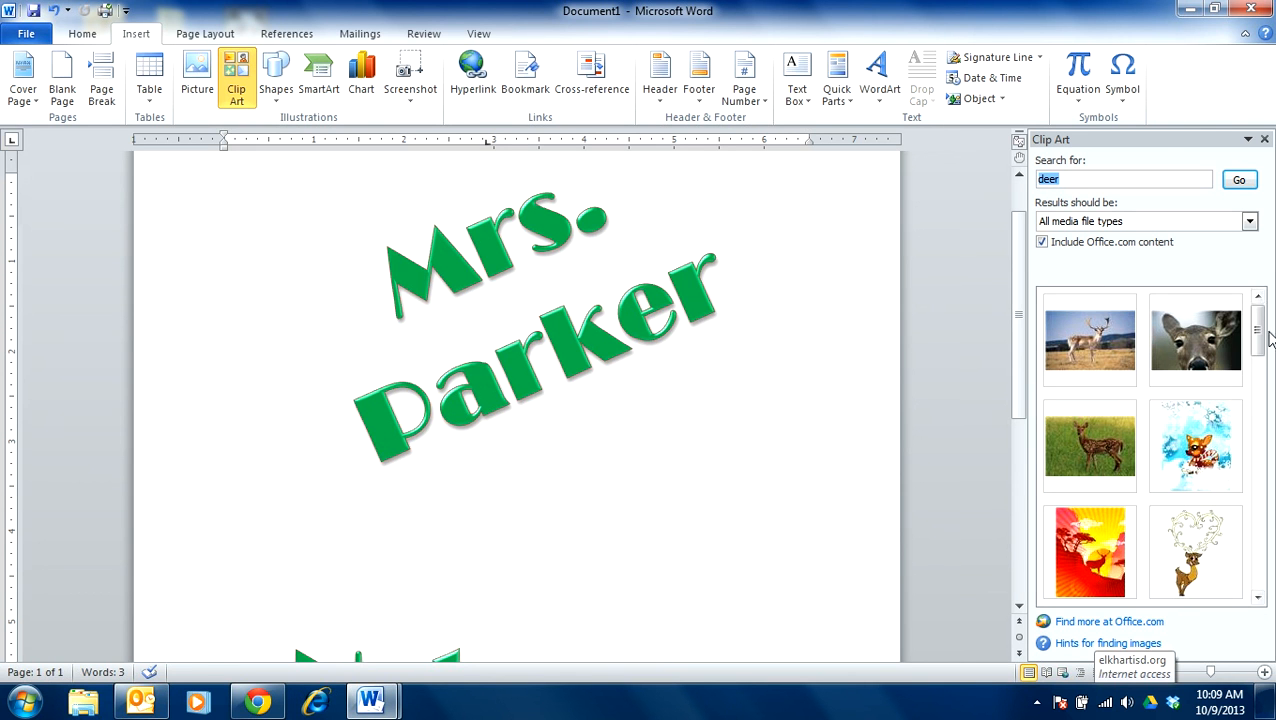
# - Insert the clip art photo of the antlered buck standing in brown grass
pyautogui.click(1257, 390)
pyautogui.moveTo(1257, 390); pyautogui.dragTo(1257, 478)
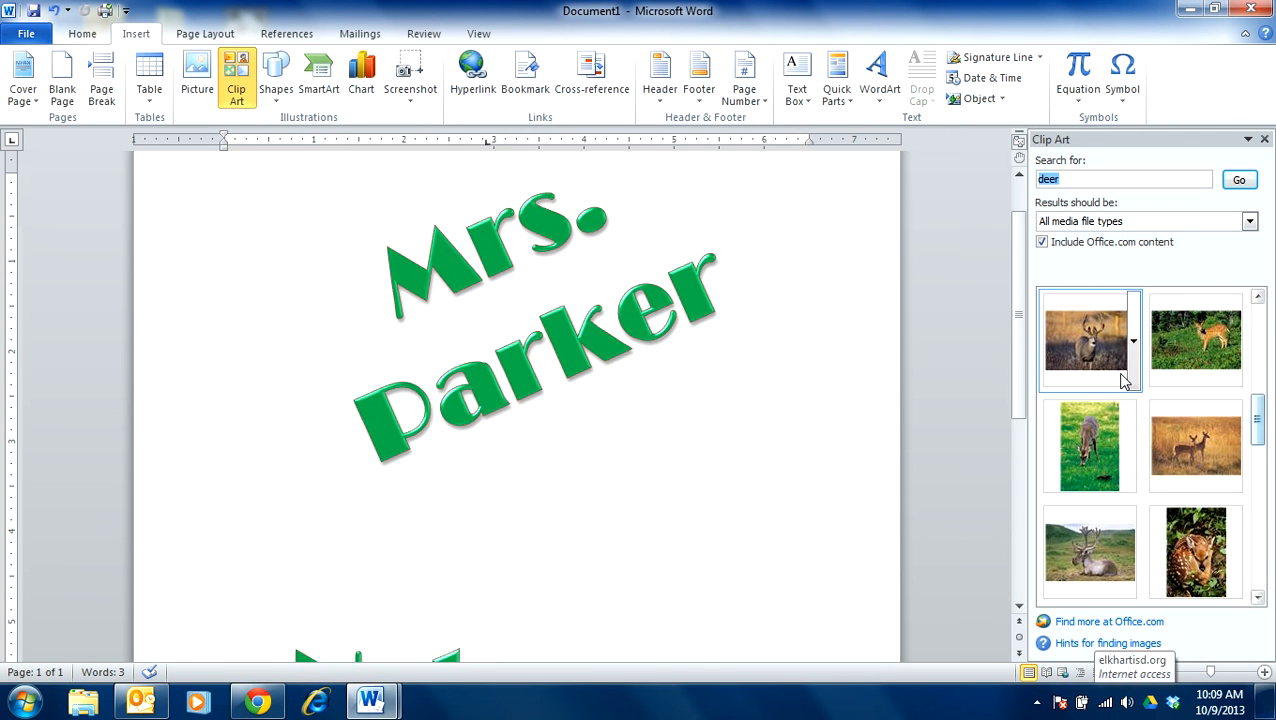
pyautogui.click(1123, 380)
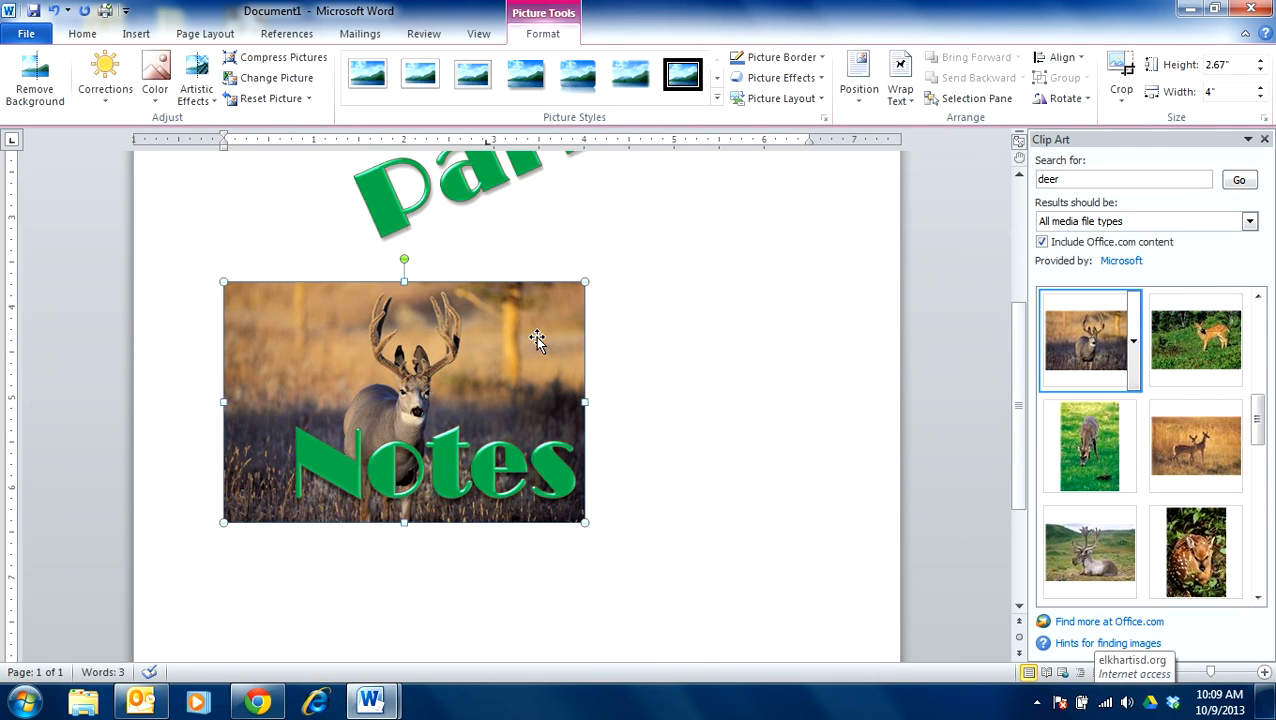
# - Try a larger size for the deer picture, and shrink it proportionally to about 1.78" high by 2.67" wide
pyautogui.moveTo(585, 521); pyautogui.dragTo(760, 638)
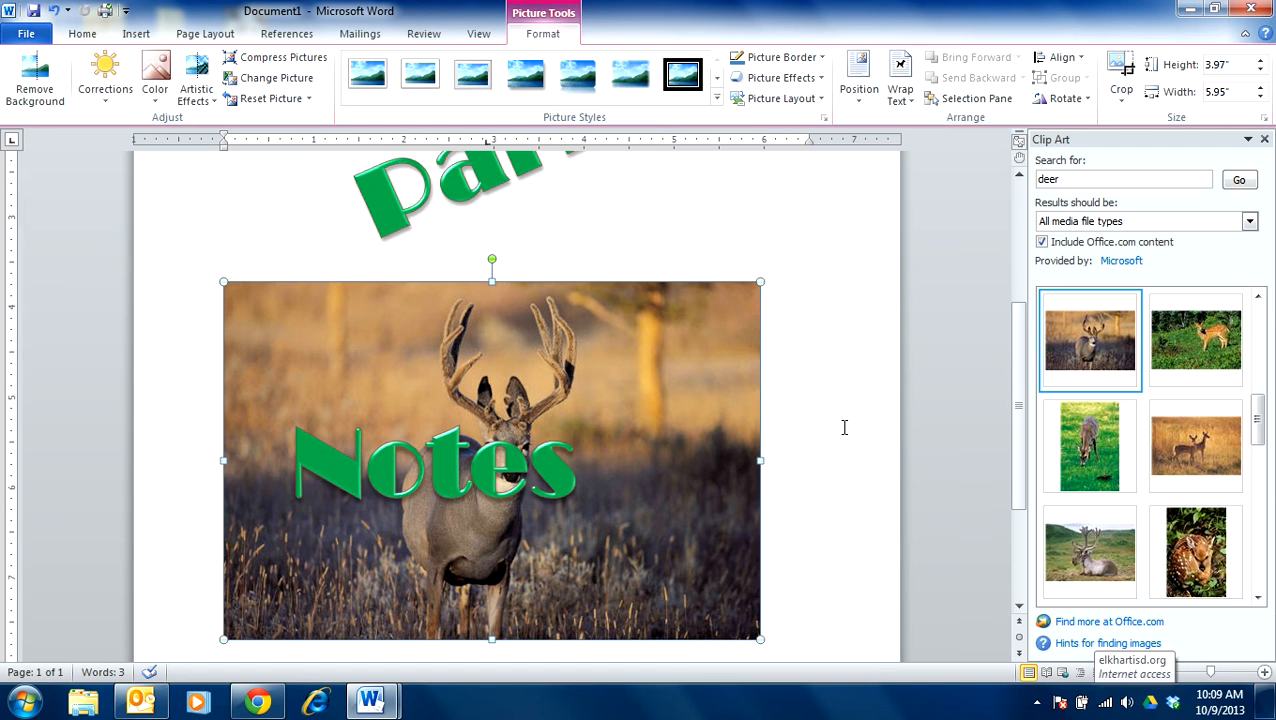
pyautogui.scroll(2, 864, 352)
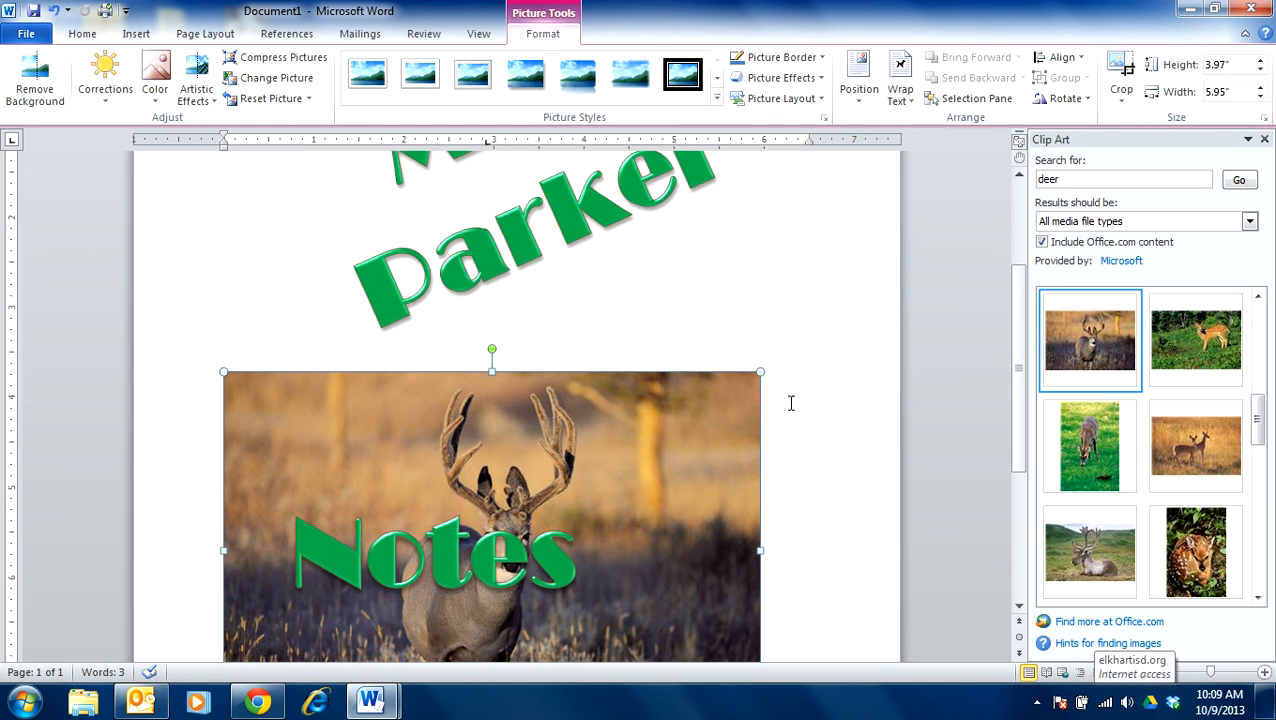
pyautogui.moveTo(589, 440); pyautogui.dragTo(464, 520)
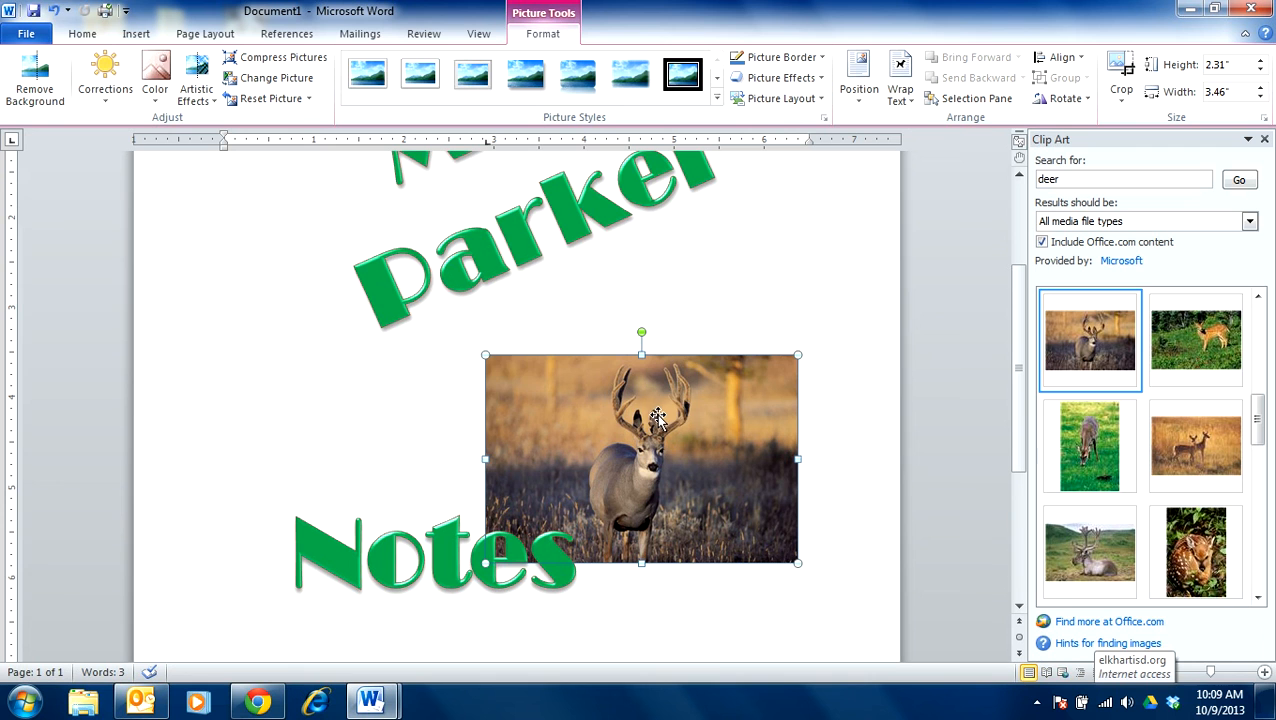
pyautogui.moveTo(483, 352); pyautogui.dragTo(558, 402)
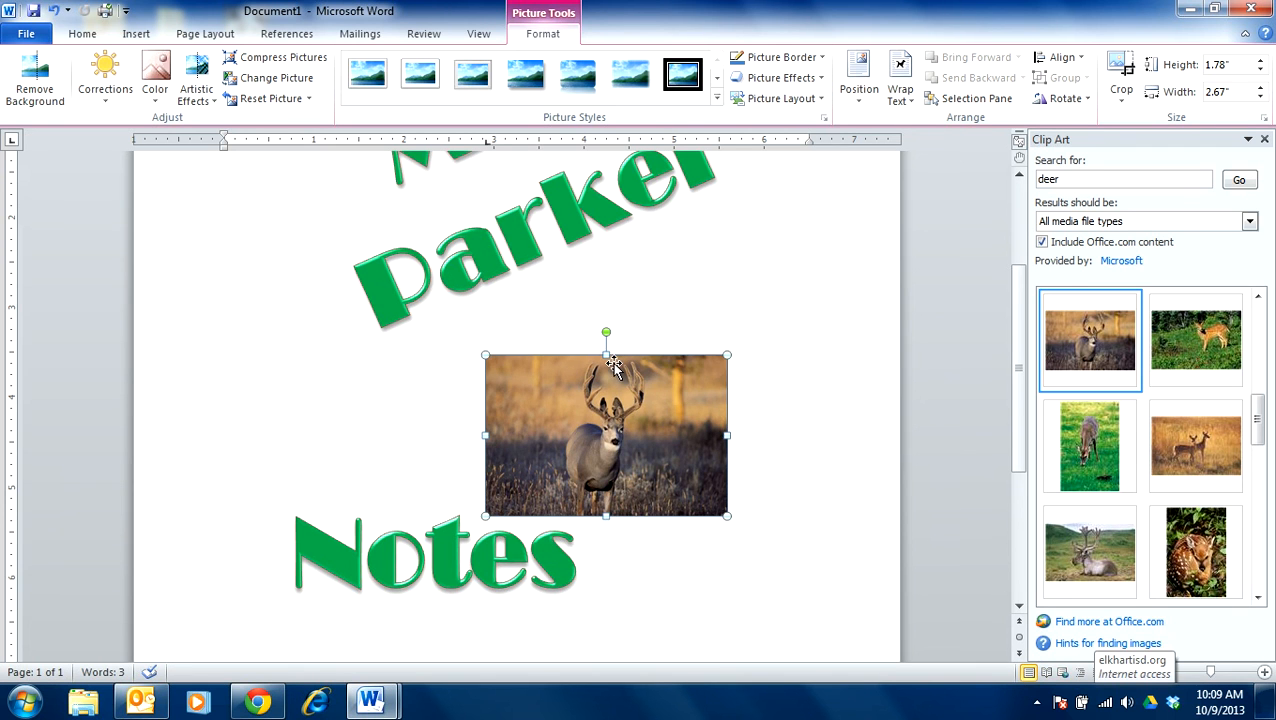
# - Squash only the deer picture's height to about 0.57" and undo that distortion
pyautogui.moveTo(605, 352); pyautogui.dragTo(690, 461)
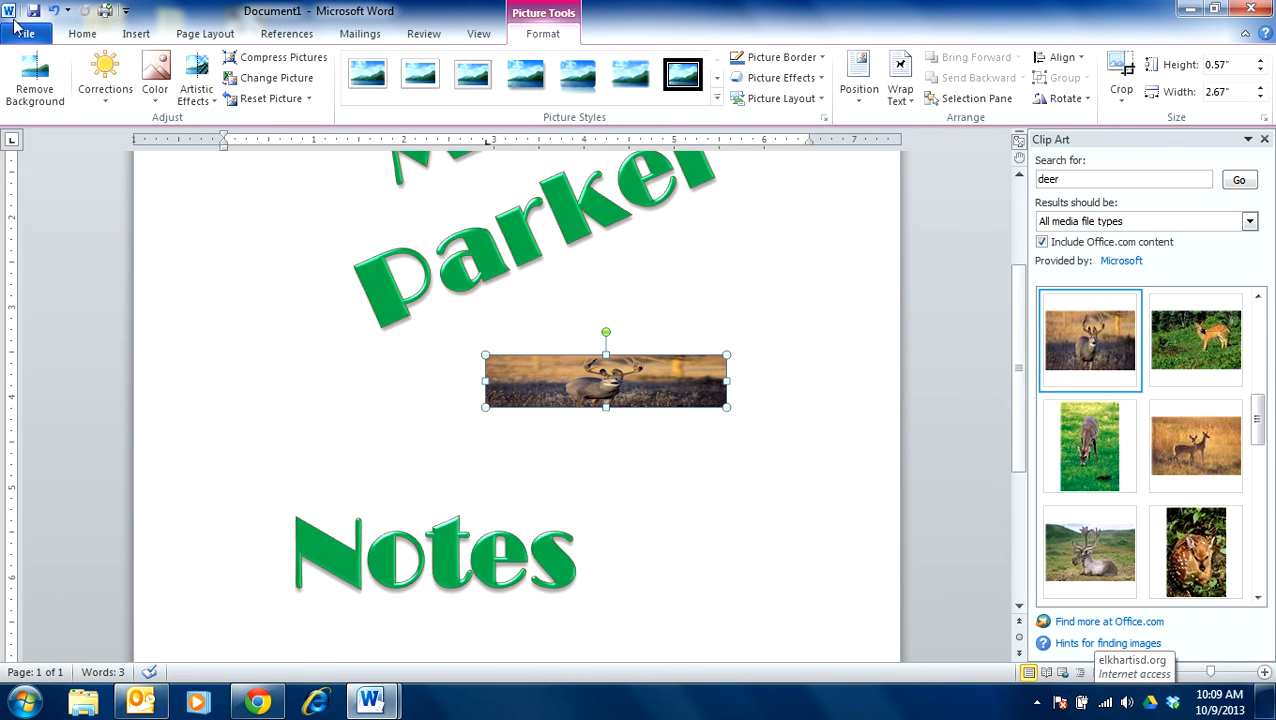
pyautogui.click(53, 10)
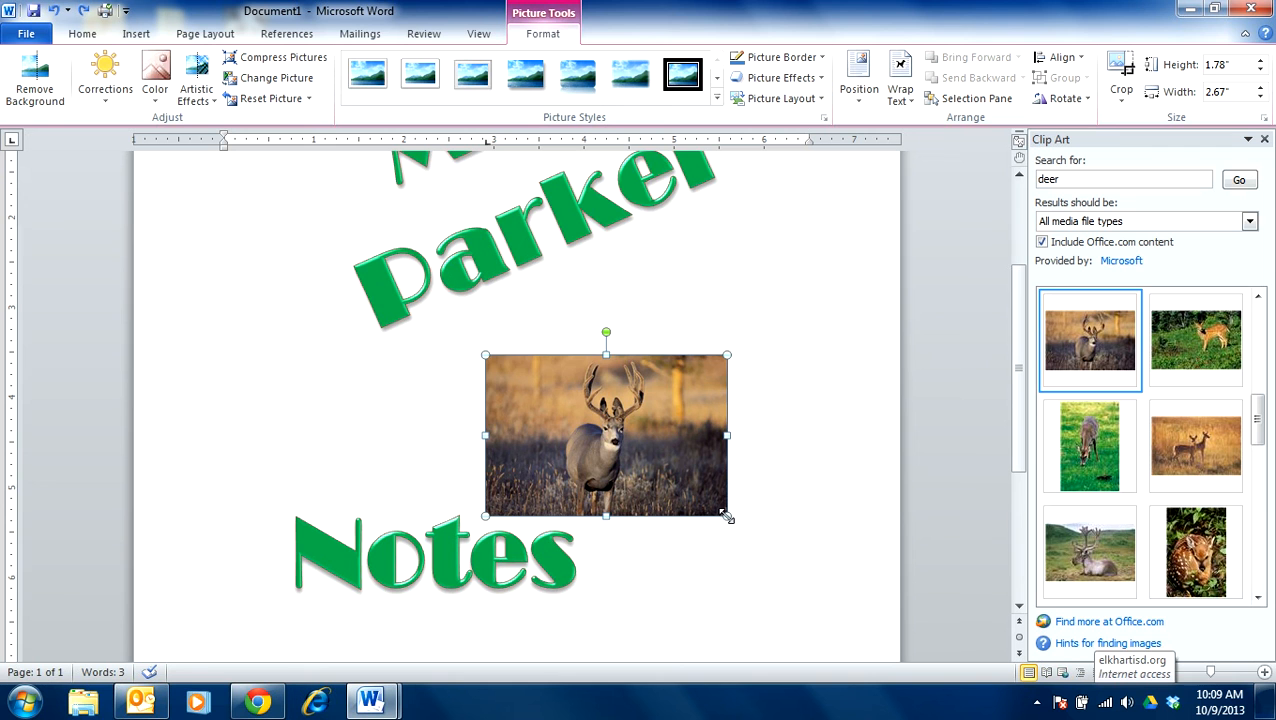
# - Enlarge the deer picture proportionally to about 1.88" high by 2.81" wide and try to move it on the page
pyautogui.moveTo(727, 516); pyautogui.dragTo(739, 523)
pyautogui.click(601, 417)
pyautogui.moveTo(572, 399); pyautogui.dragTo(303, 230)
pyautogui.moveTo(614, 361); pyautogui.dragTo(620, 418)
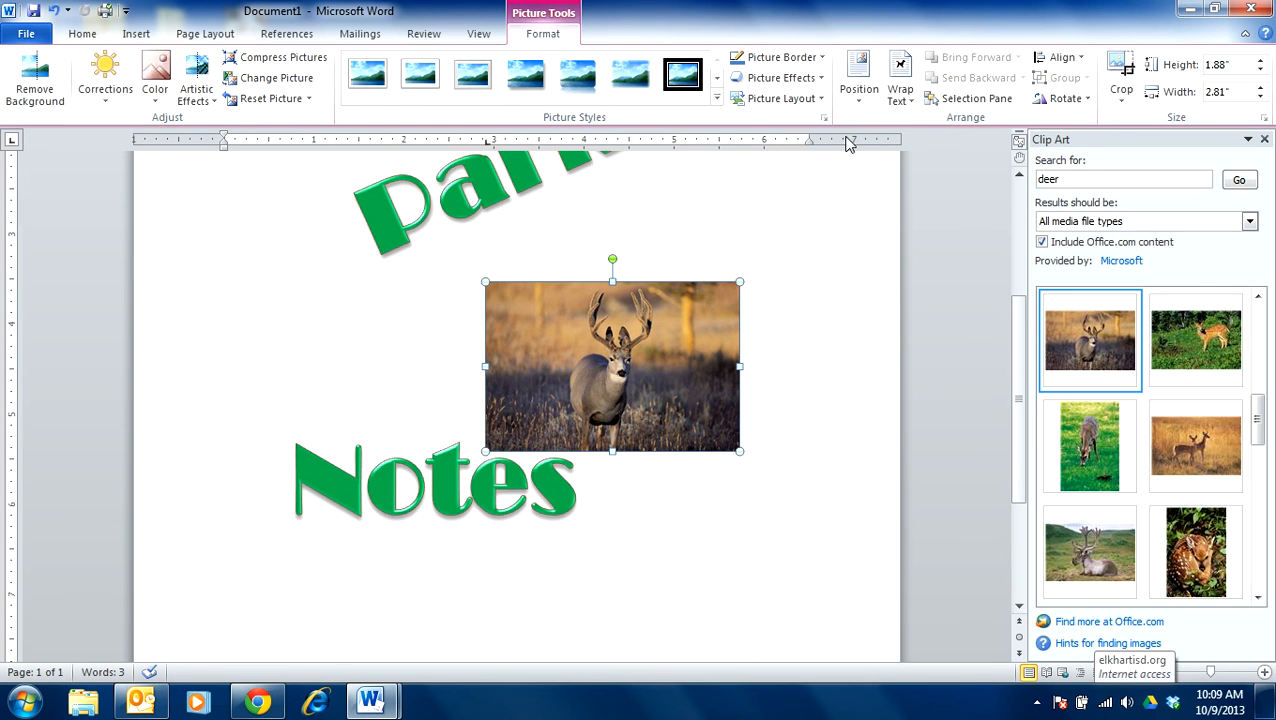
# - Set the deer picture's text wrapping to Through and move it between the slanted name and the Notes WordArt
pyautogui.click(910, 110)
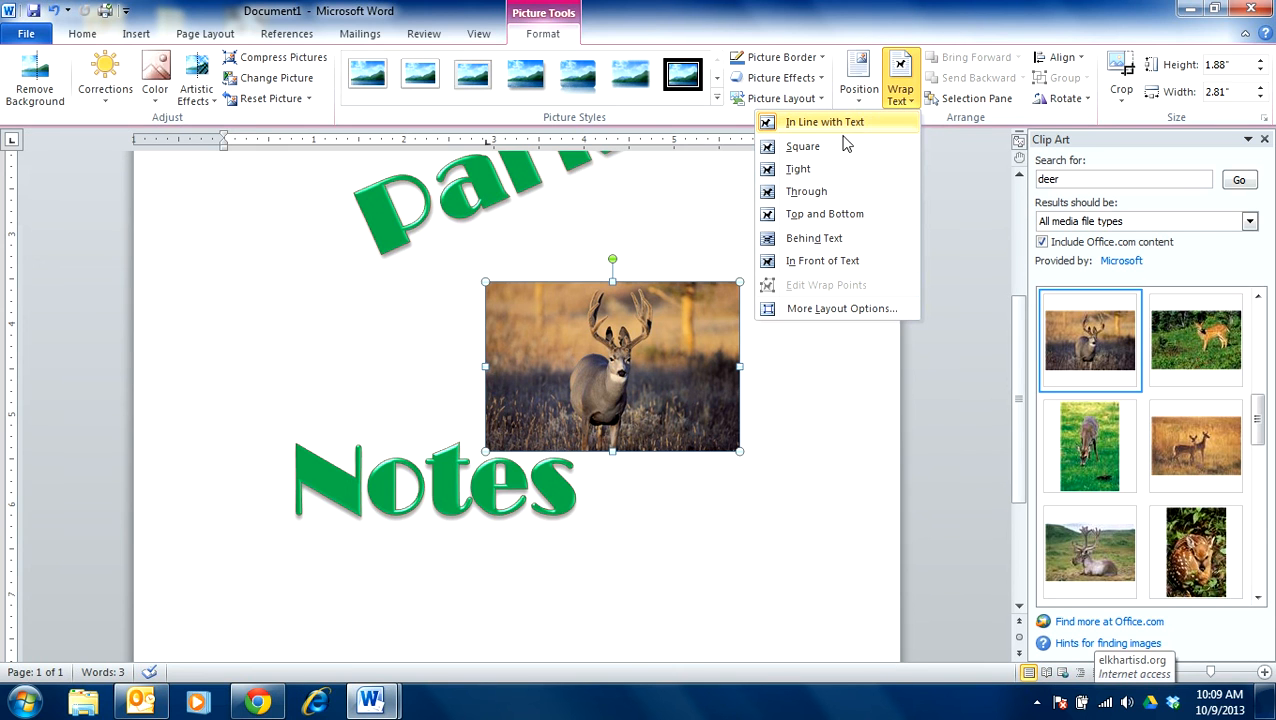
pyautogui.click(808, 192)
pyautogui.moveTo(630, 358); pyautogui.dragTo(614, 615)
pyautogui.scroll(-1, 728, 472)
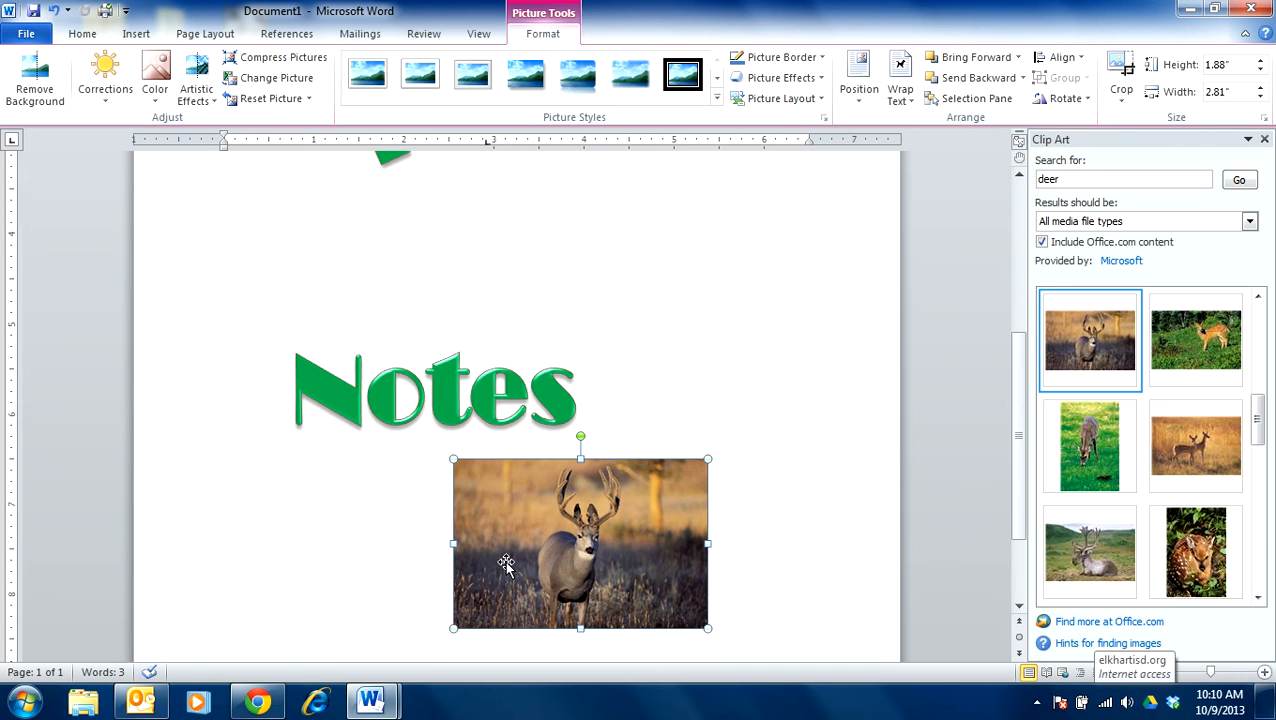
pyautogui.moveTo(569, 554); pyautogui.dragTo(604, 310)
pyautogui.click(544, 569)
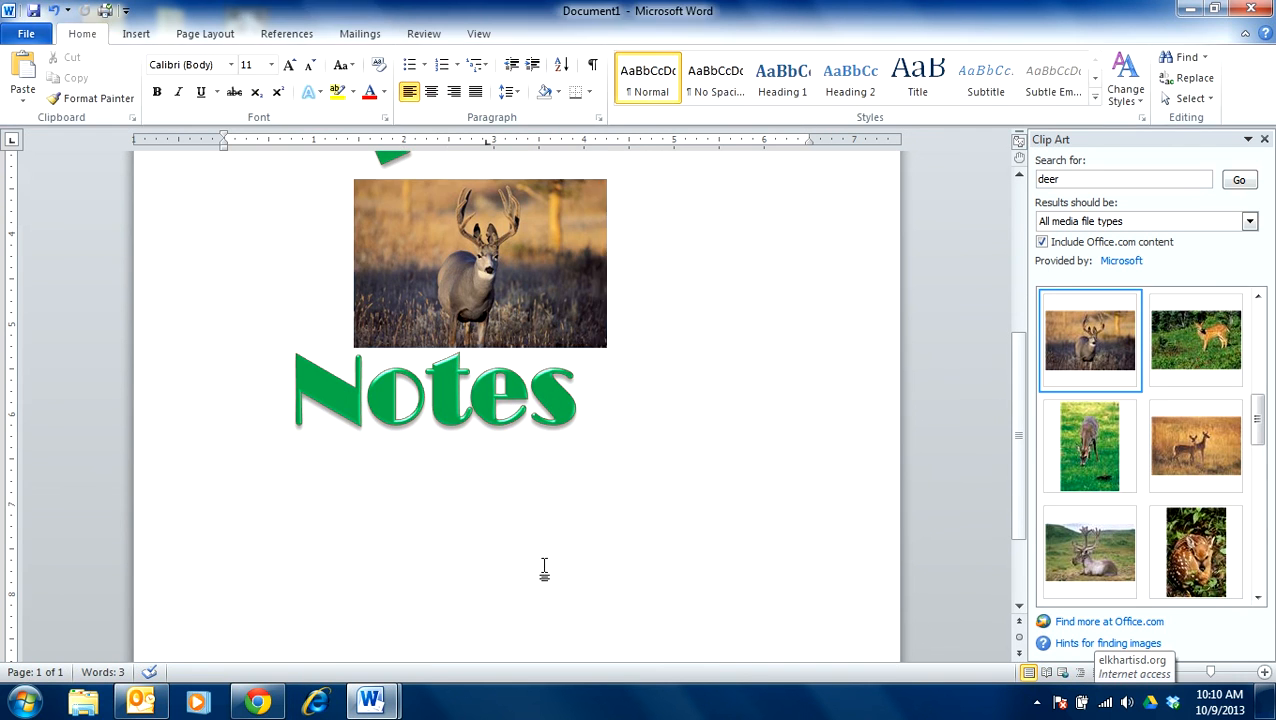
pyautogui.scroll(5, 570, 598)
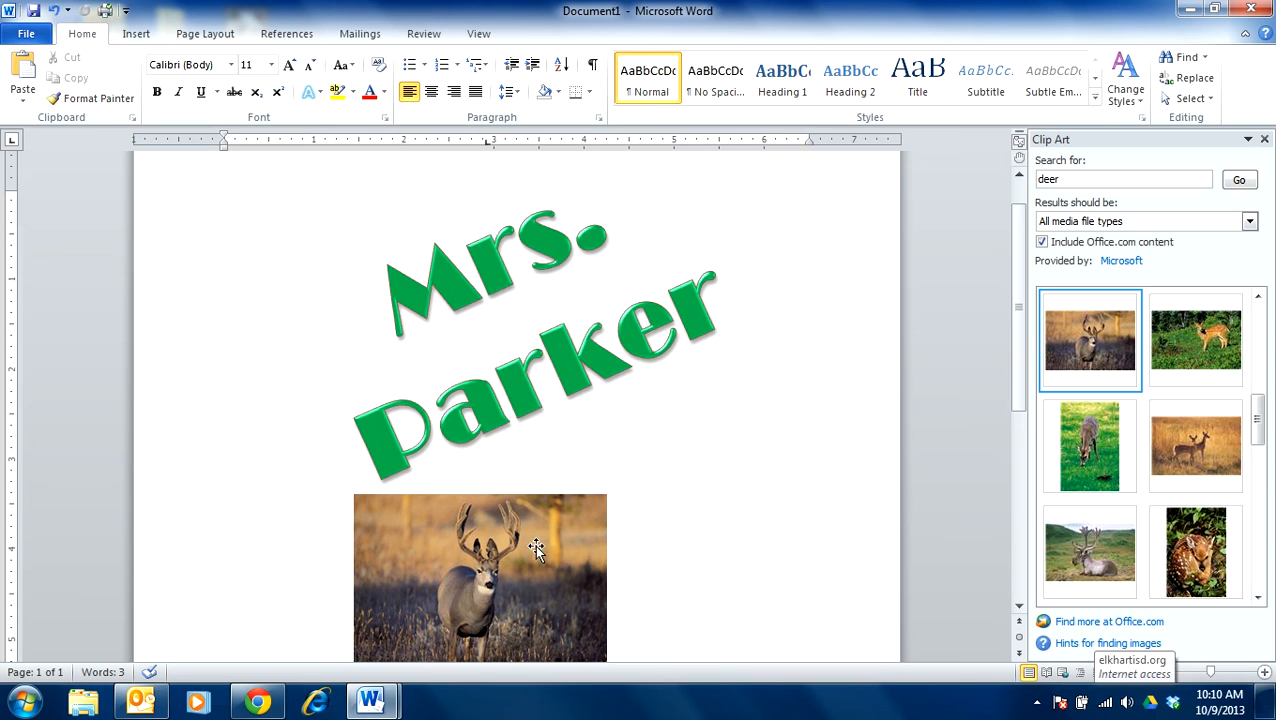
# - Open the page border settings, look through the line styles and choose the red apples border art
pyautogui.click(205, 34)
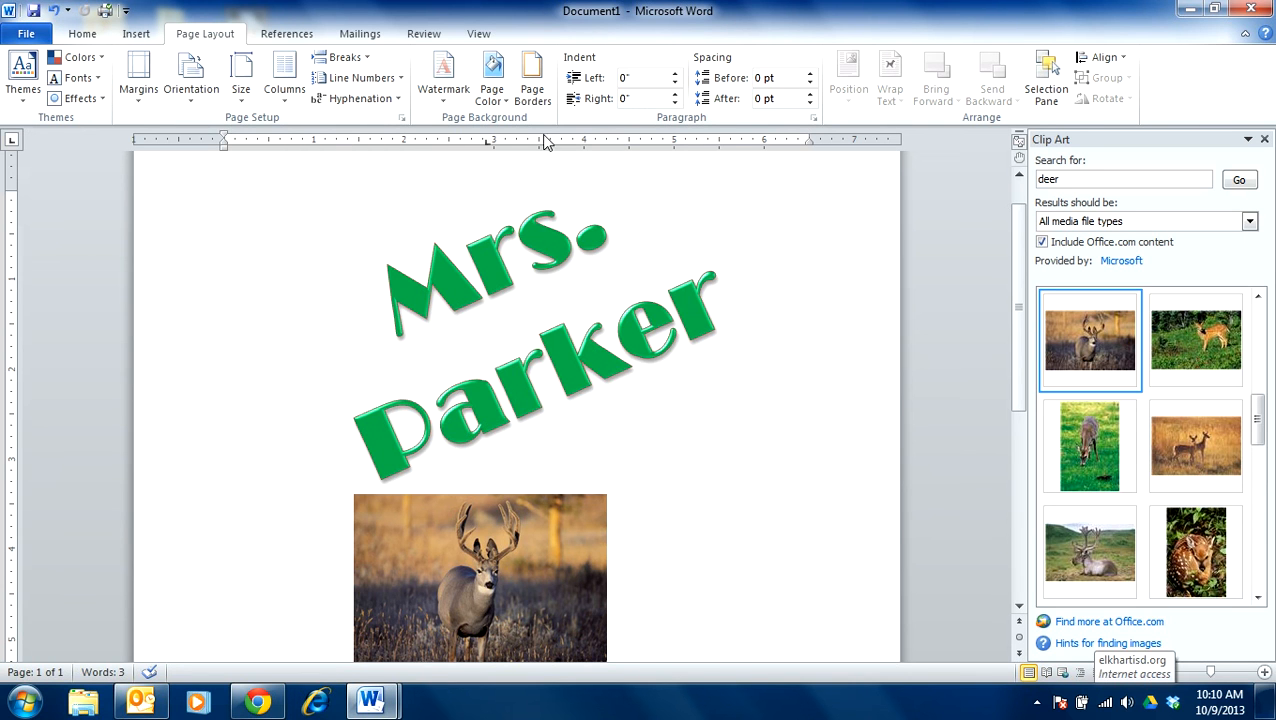
pyautogui.click(536, 89)
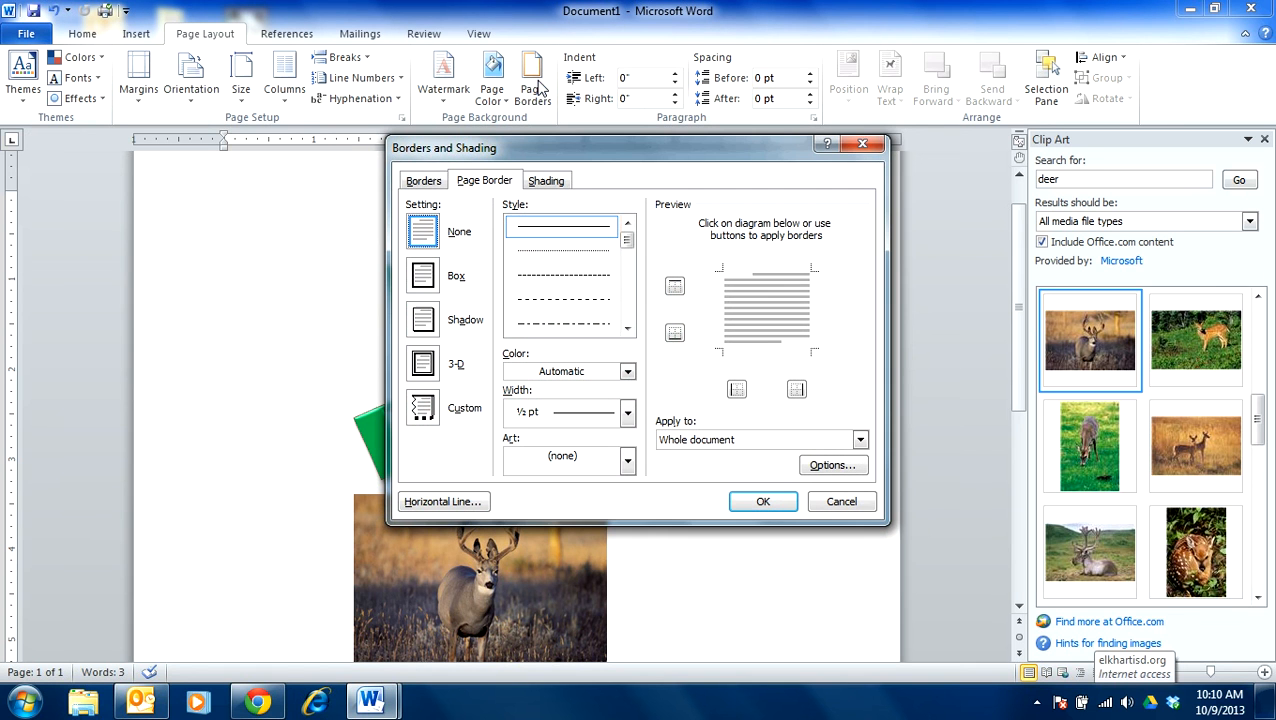
pyautogui.moveTo(628, 247); pyautogui.dragTo(644, 292)
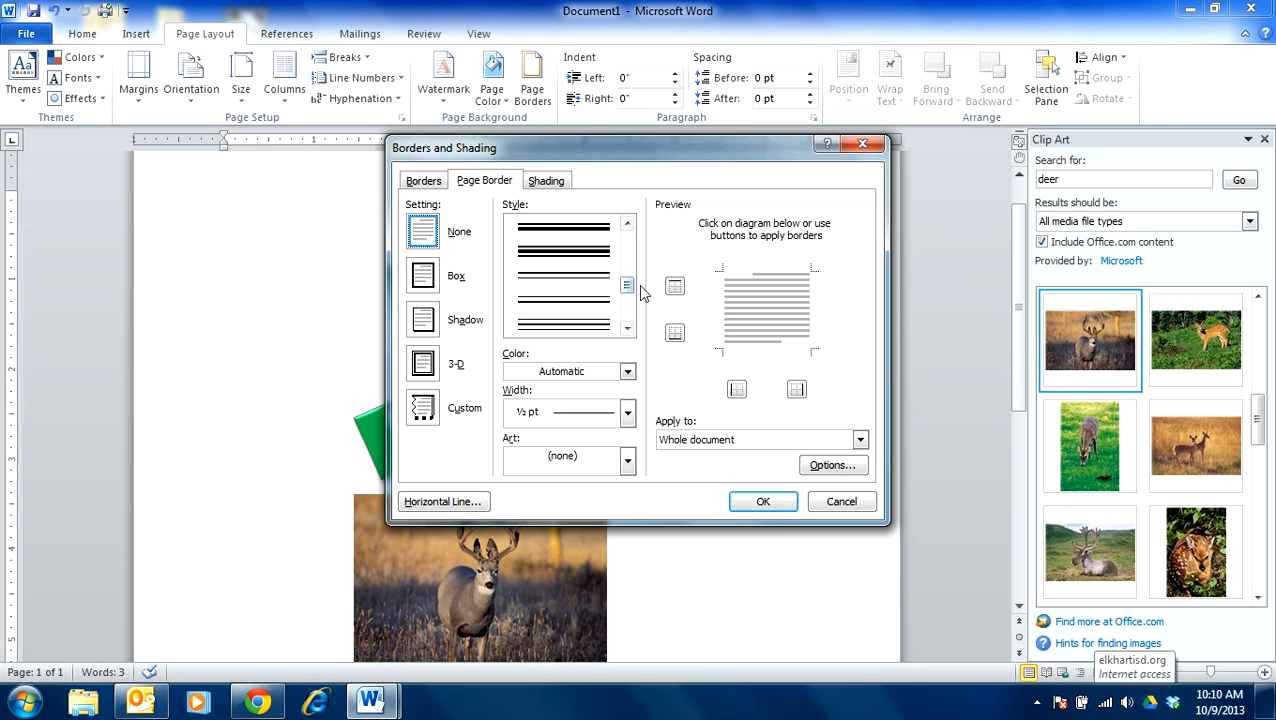
pyautogui.click(627, 462)
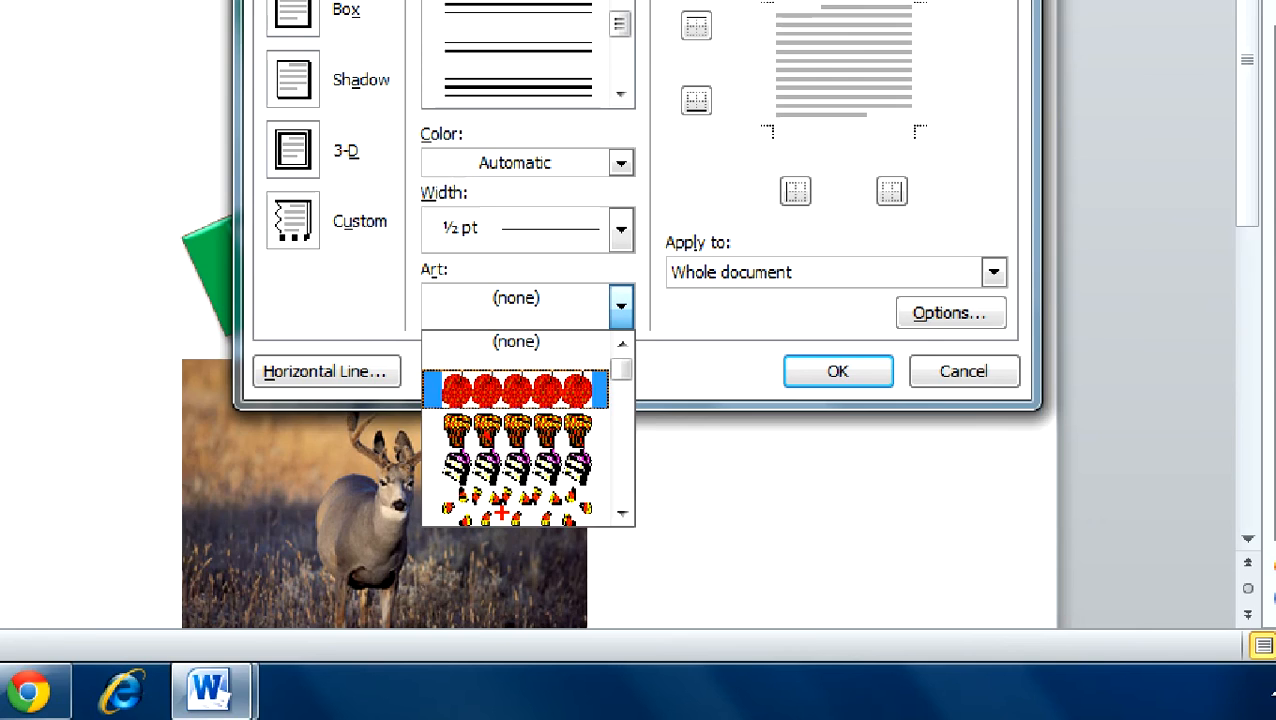
pyautogui.click(485, 305)
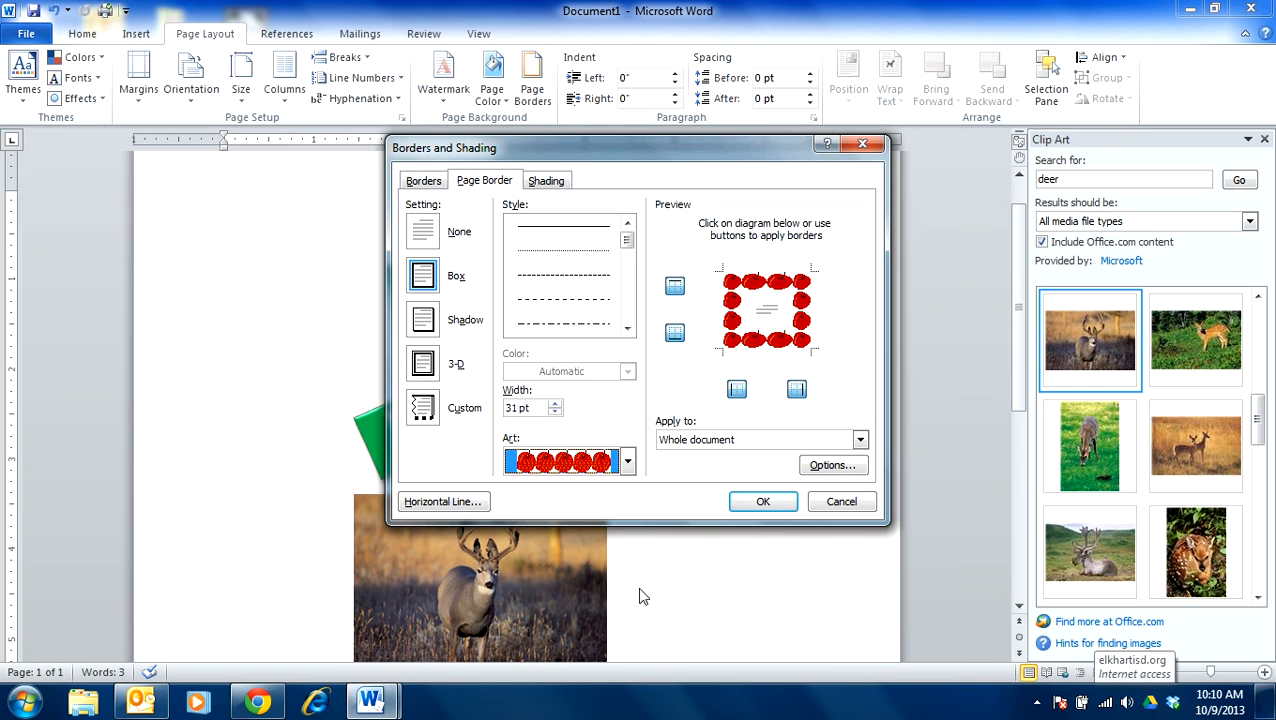
# - Replace the apples border art, trying a black ornamental band and settling on the repeating black flower pattern
pyautogui.click(626, 462)
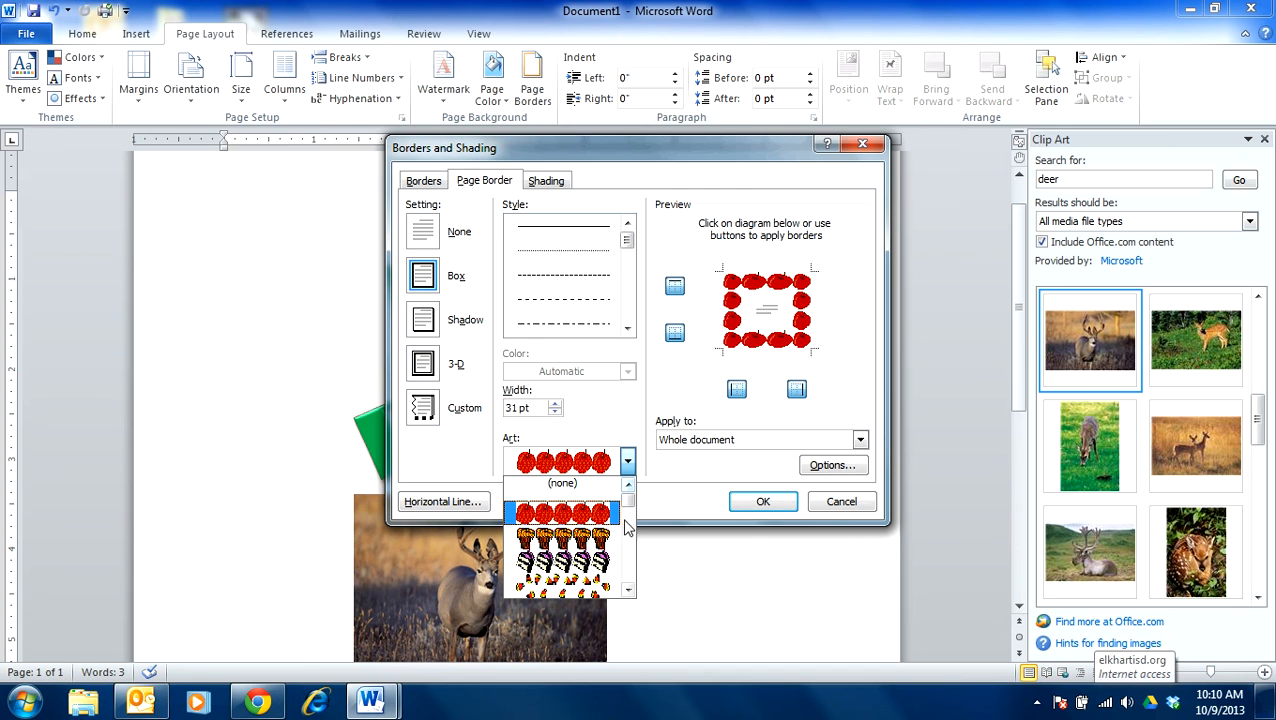
pyautogui.moveTo(630, 510); pyautogui.dragTo(595, 523)
pyautogui.click(590, 516)
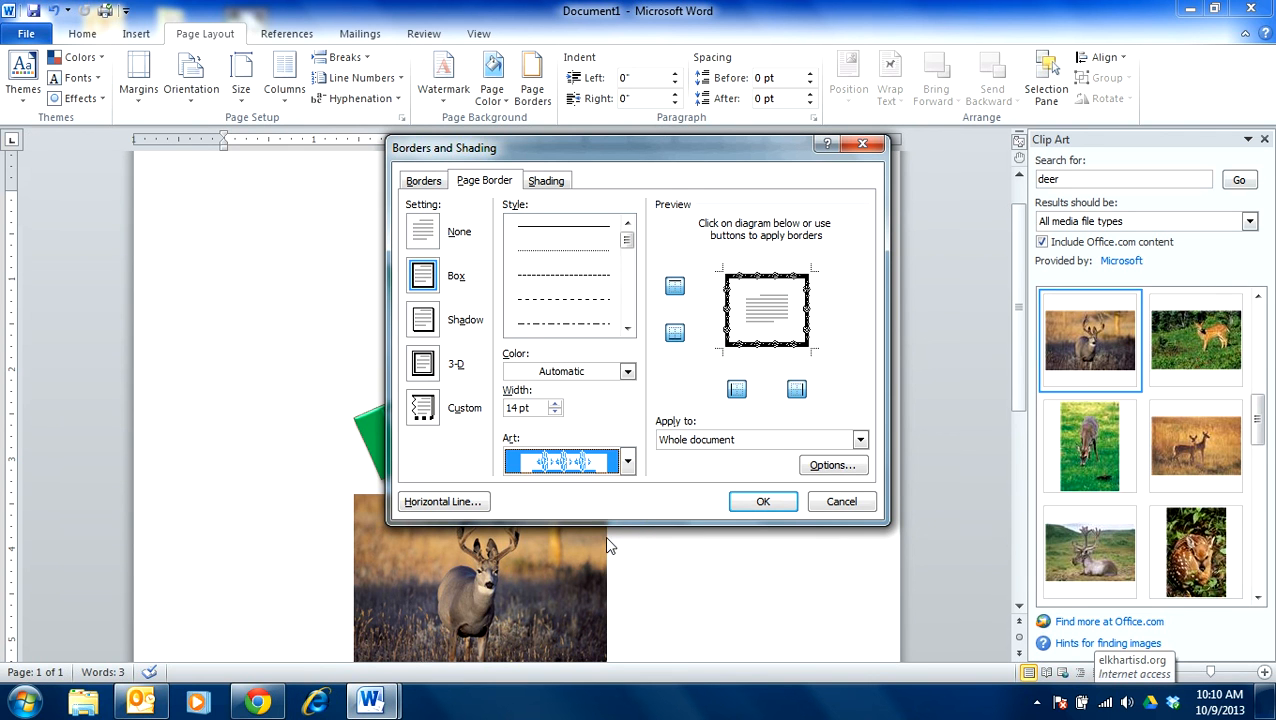
pyautogui.click(627, 461)
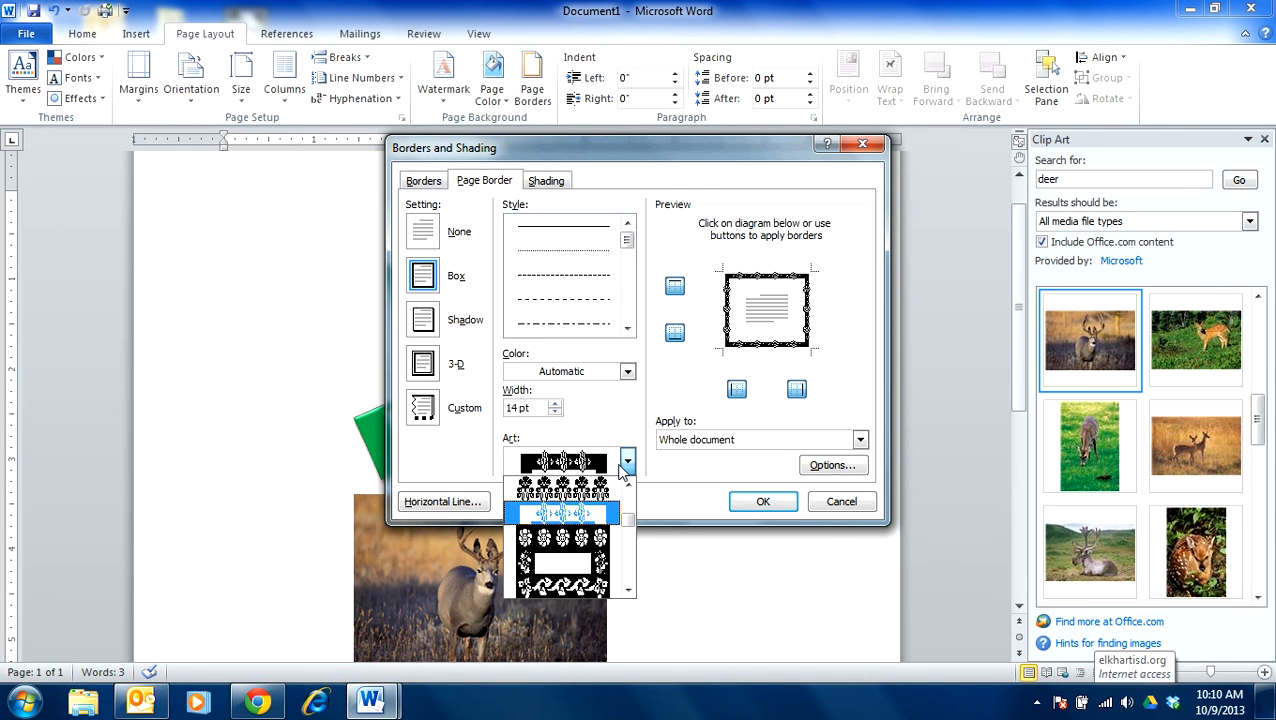
pyautogui.click(583, 490)
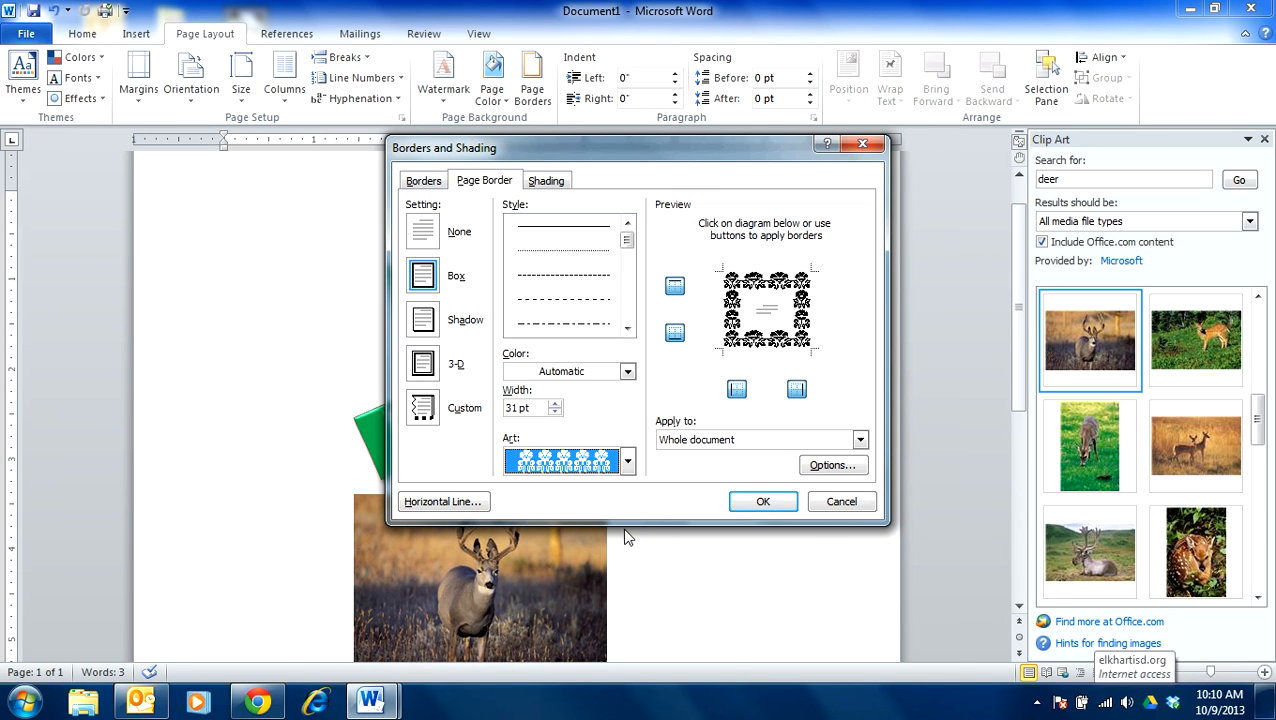
# - Try narrowing the flower page border's width to 14 pt
pyautogui.click(555, 412)
pyautogui.click(555, 412)
pyautogui.click(555, 412)
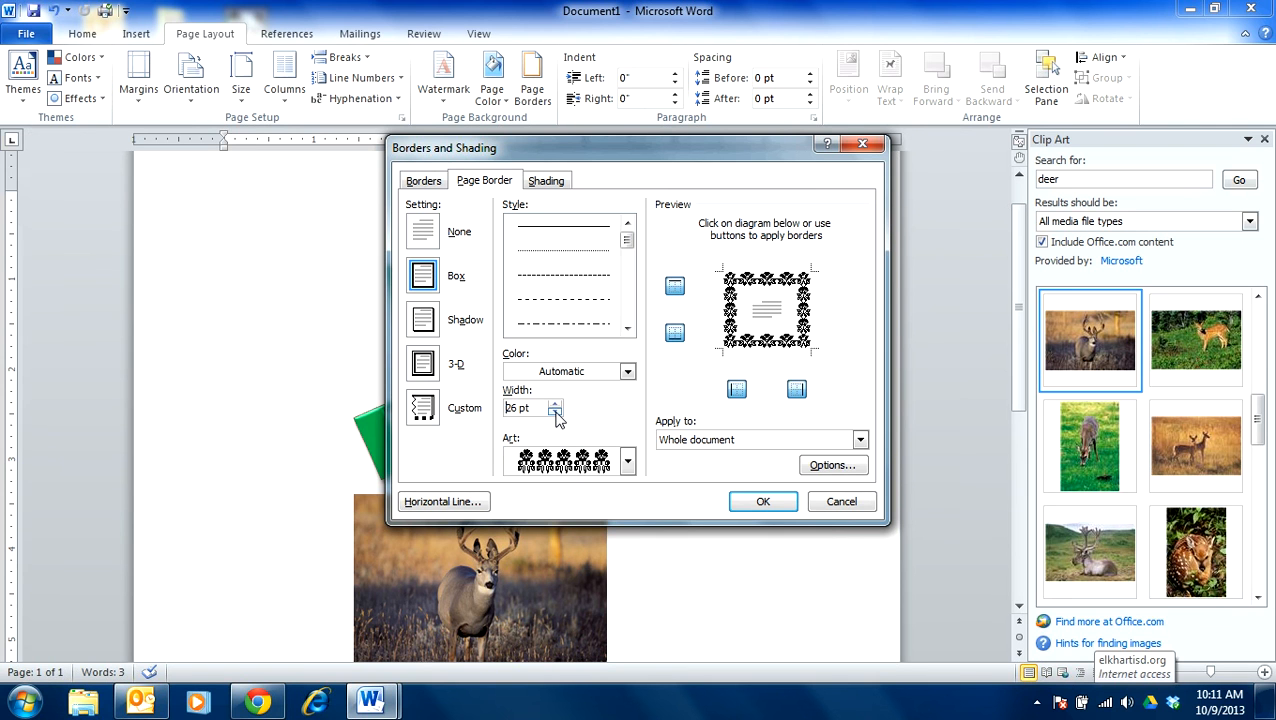
pyautogui.click(555, 412)
pyautogui.click(555, 413)
pyautogui.click(555, 404)
pyautogui.click(556, 404)
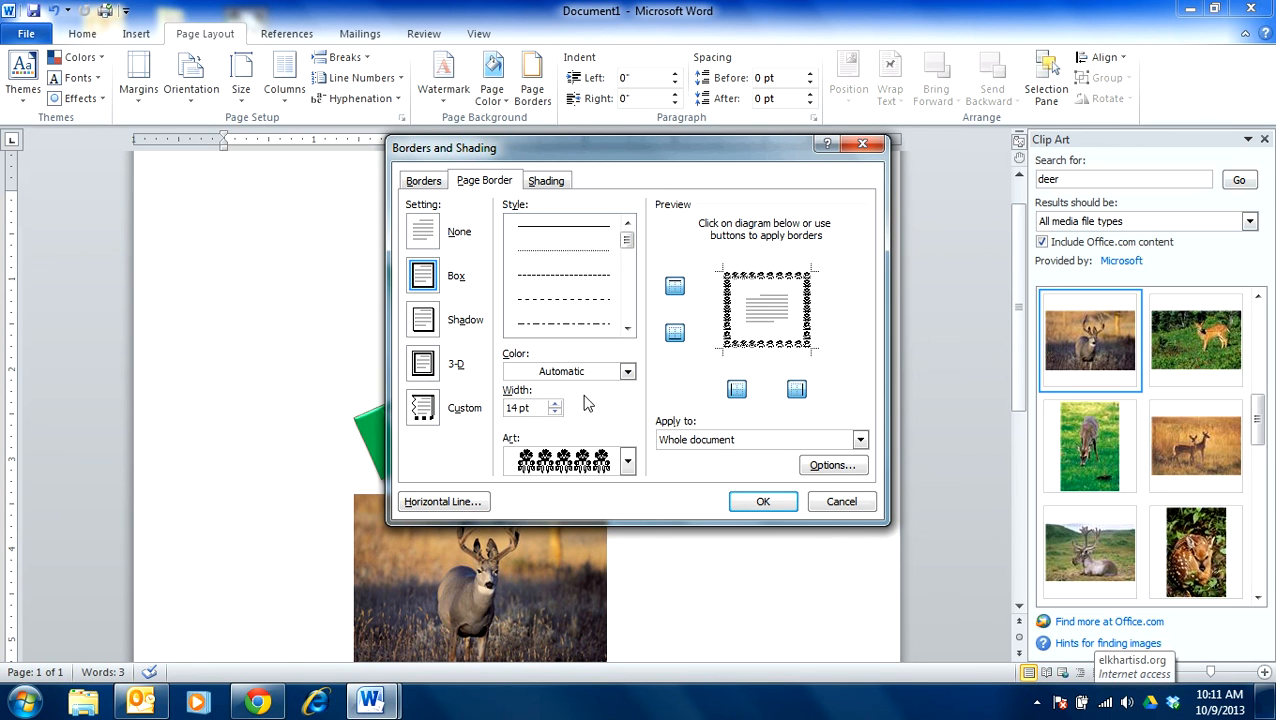
# - Set the flower border's width to 31 pt and apply the page border to the whole document
pyautogui.click(554, 405)
pyautogui.click(554, 405)
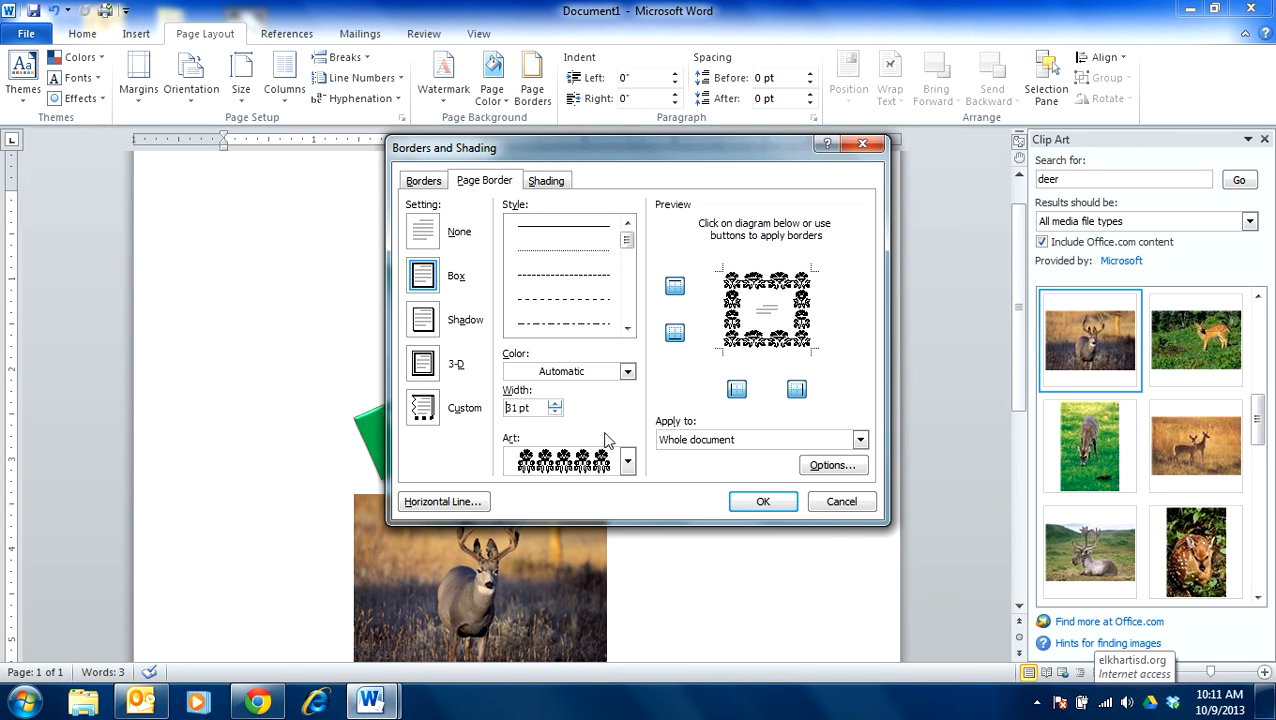
pyautogui.click(762, 505)
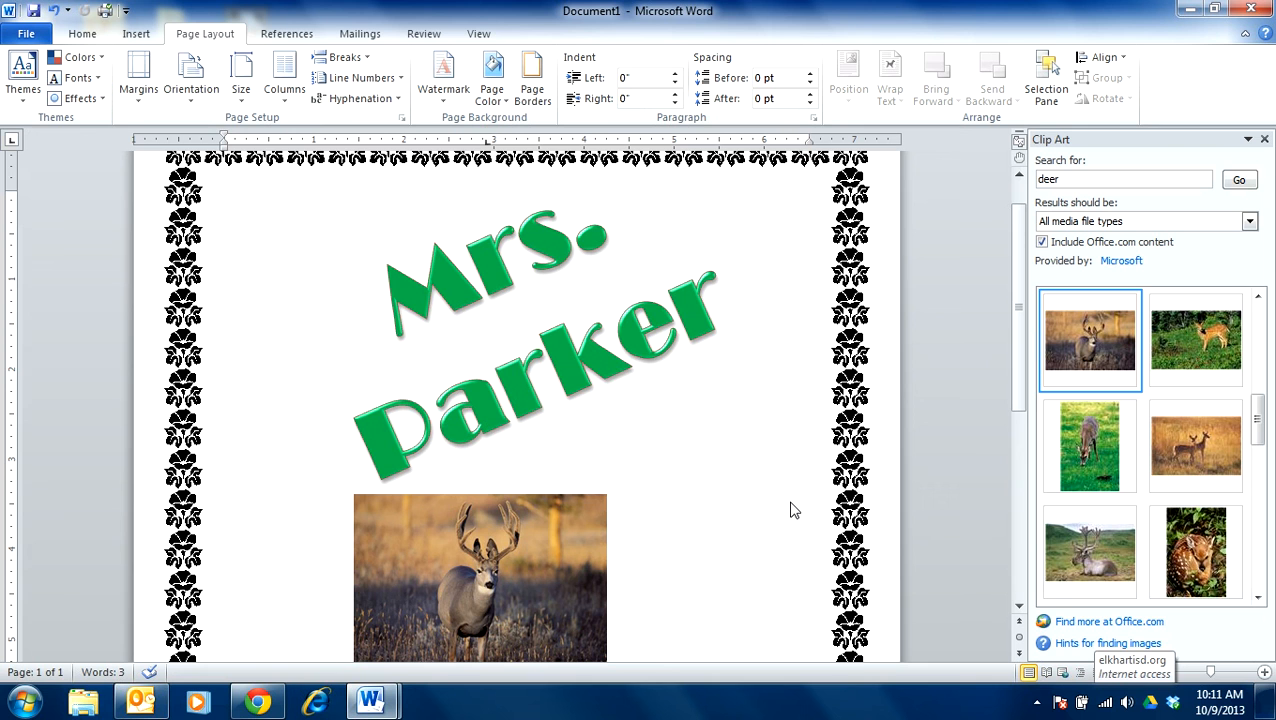
pyautogui.click(568, 298)
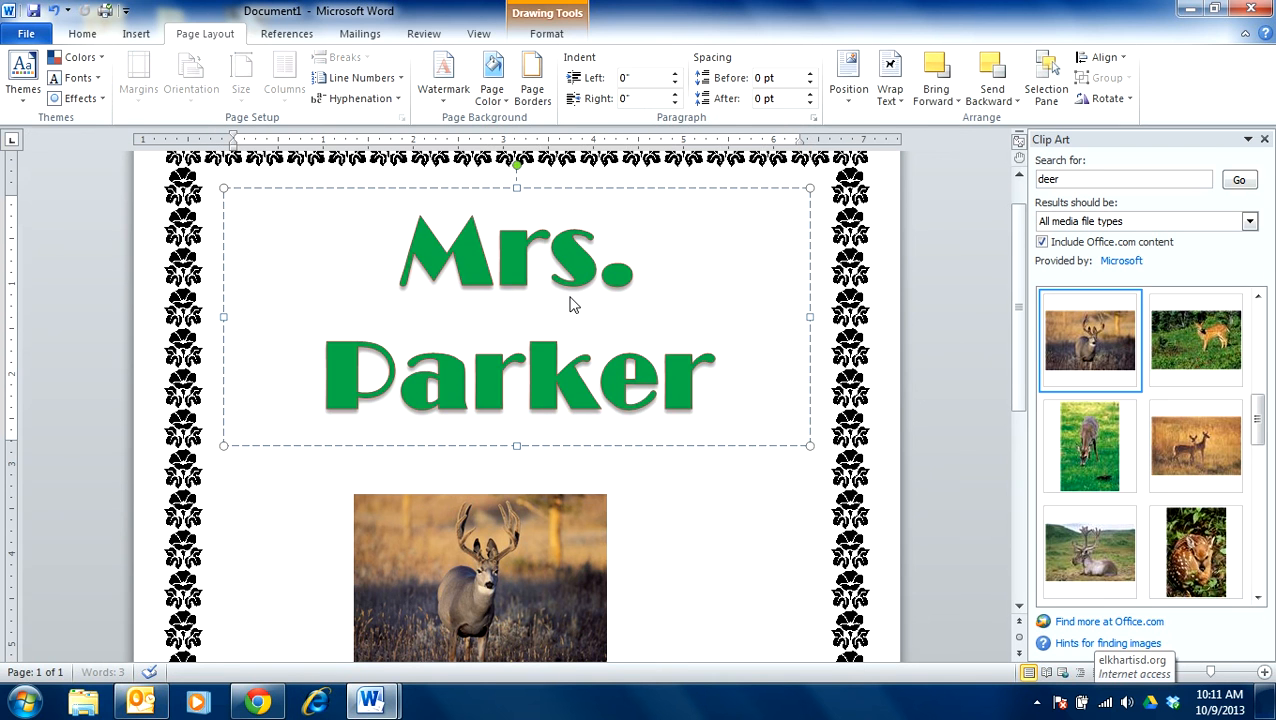
pyautogui.scroll(-3, 640, 520)
pyautogui.click(543, 481)
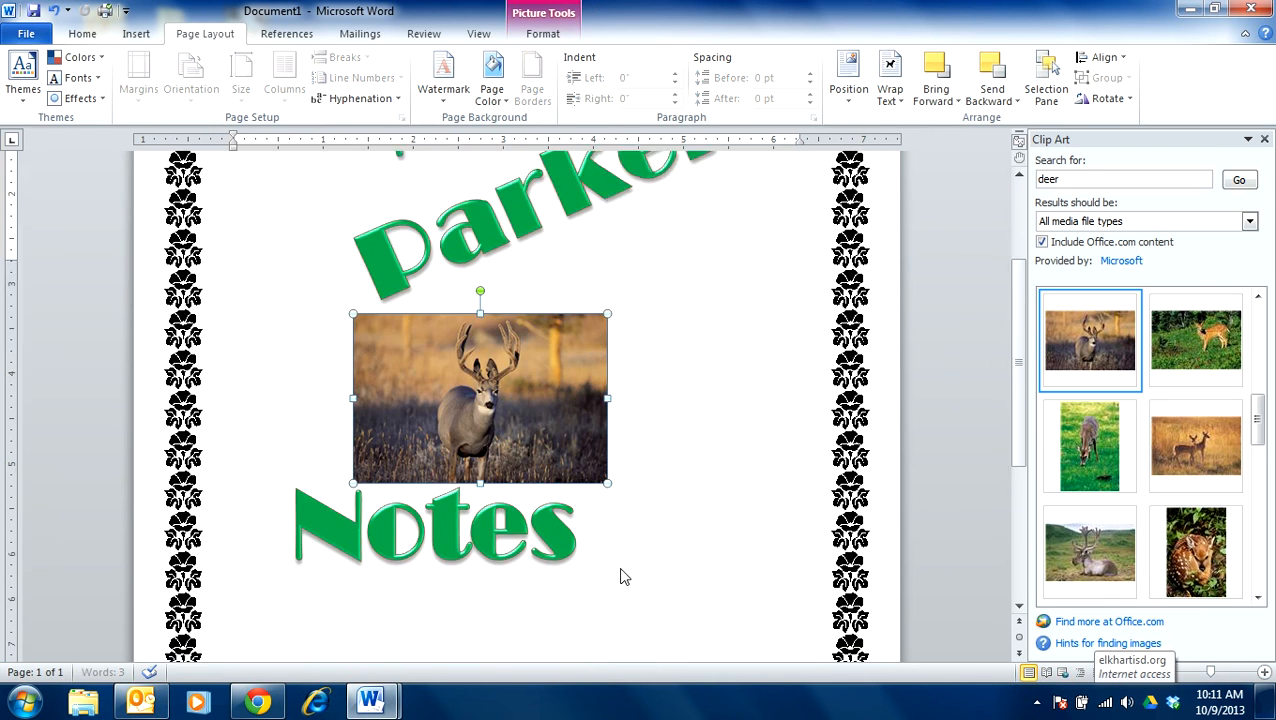
# - Move the "Notes" WordArt about 1 inch down and 1 inch to the right, so it sits clear below the deer picture
pyautogui.scroll(-2, 527, 490)
pyautogui.click(519, 480)
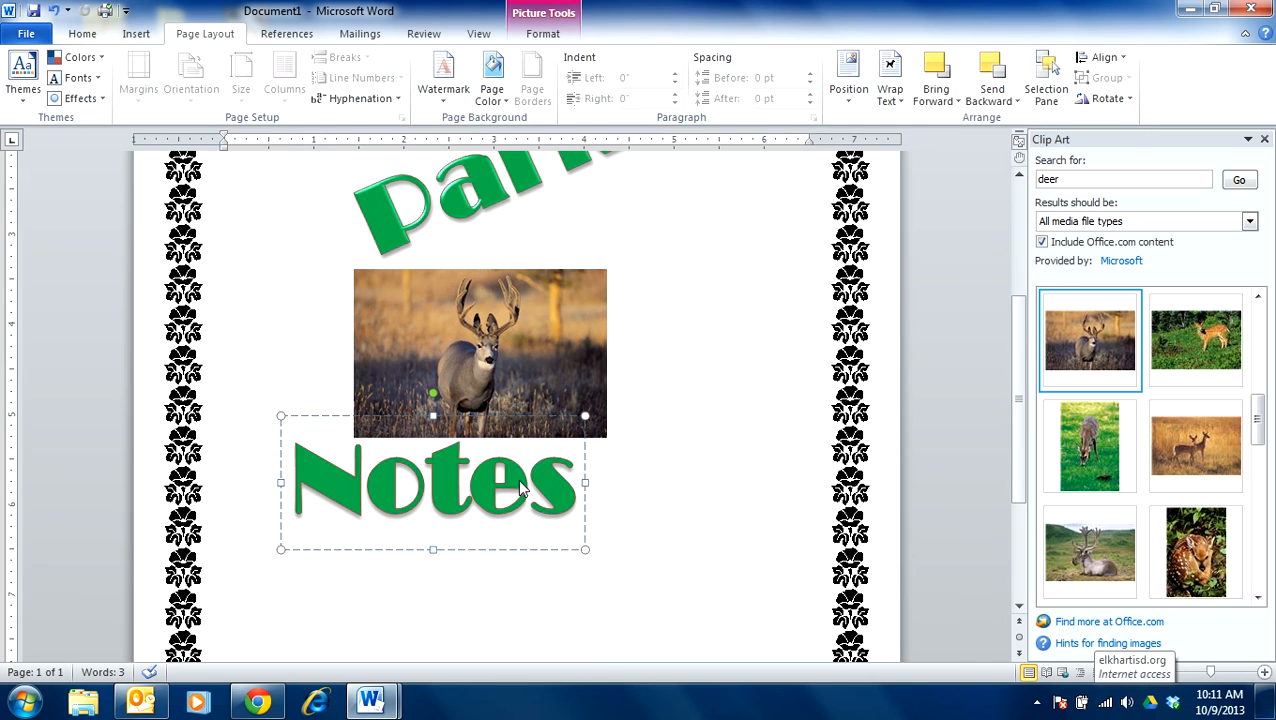
pyautogui.click(489, 415)
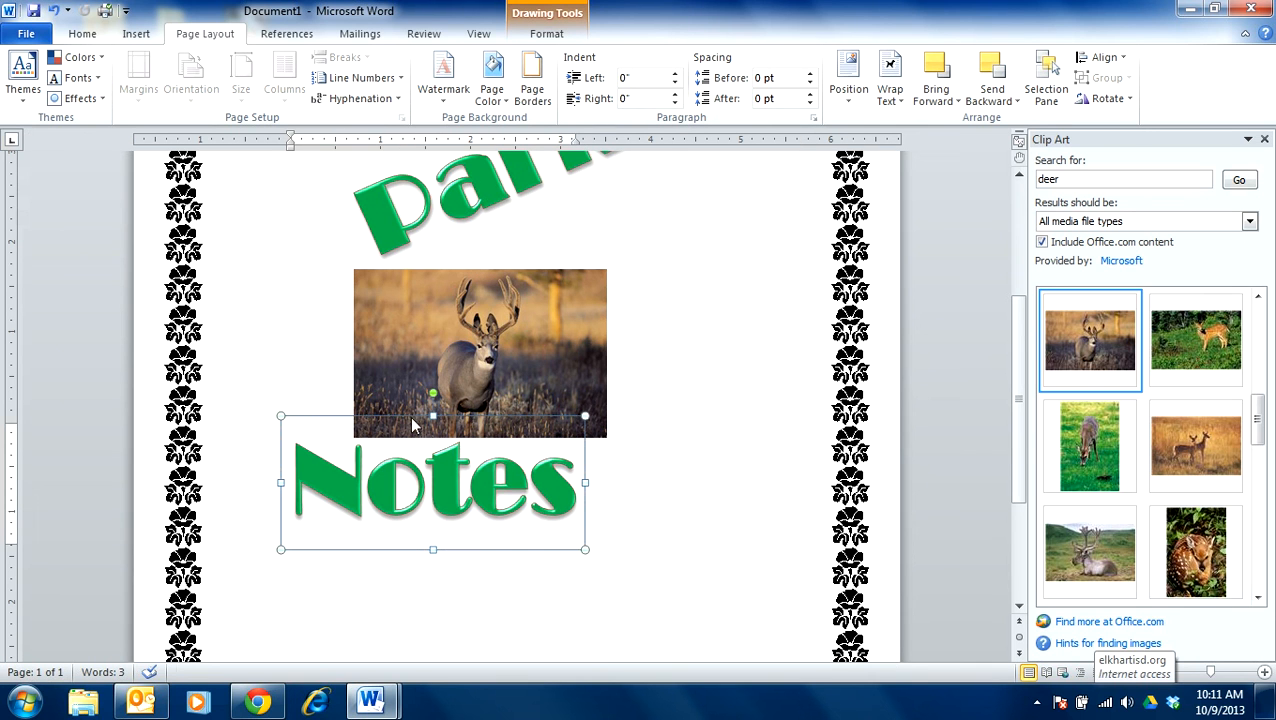
pyautogui.click(309, 419)
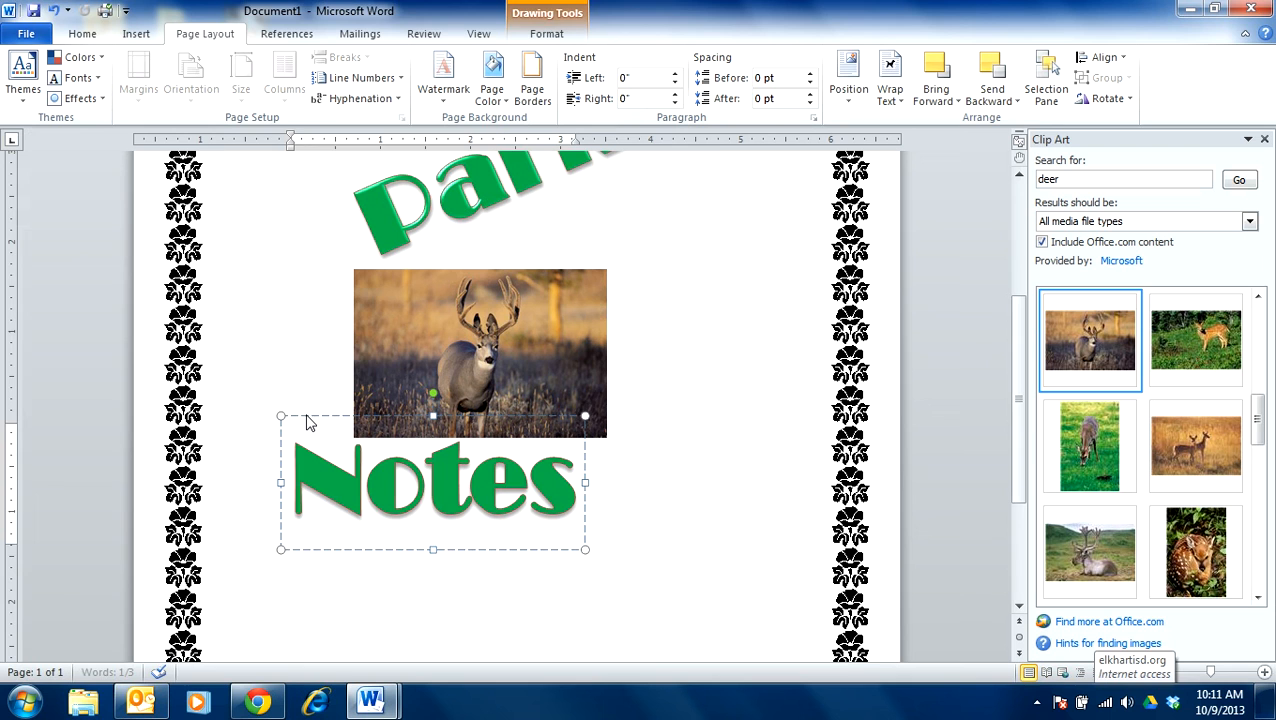
pyautogui.click(307, 412)
pyautogui.click(373, 490)
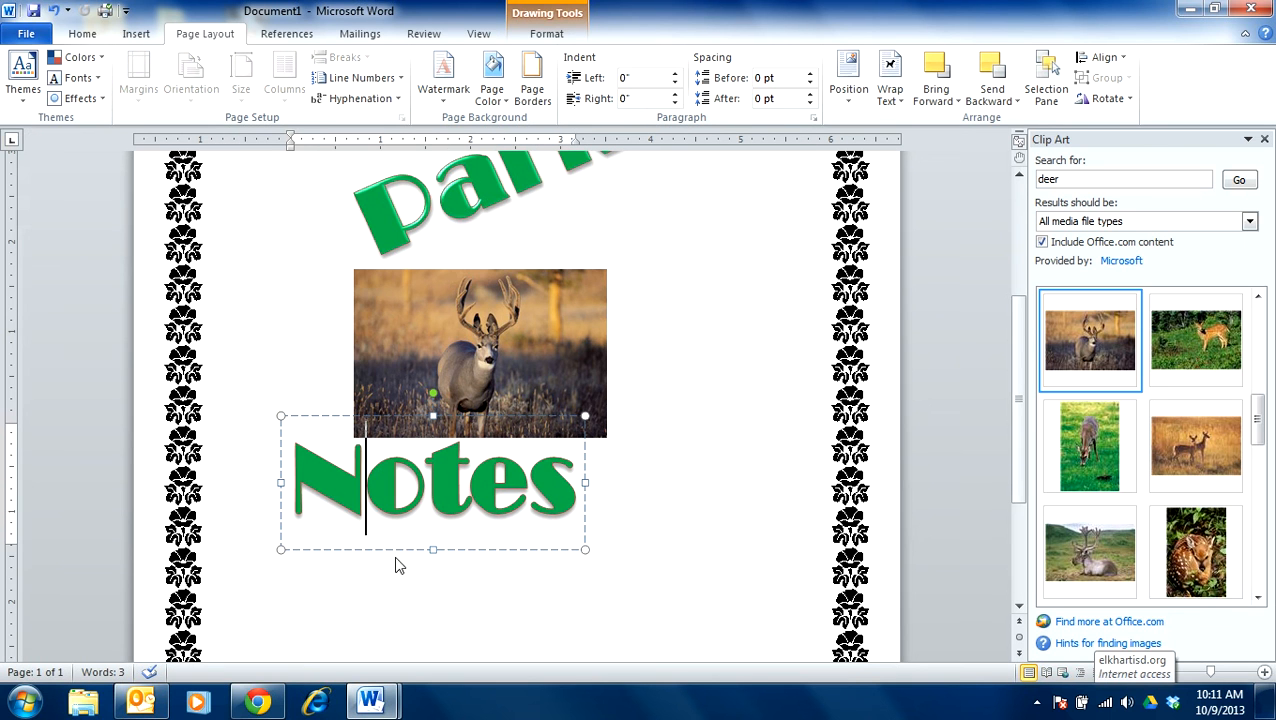
pyautogui.click(425, 490)
pyautogui.click(551, 549)
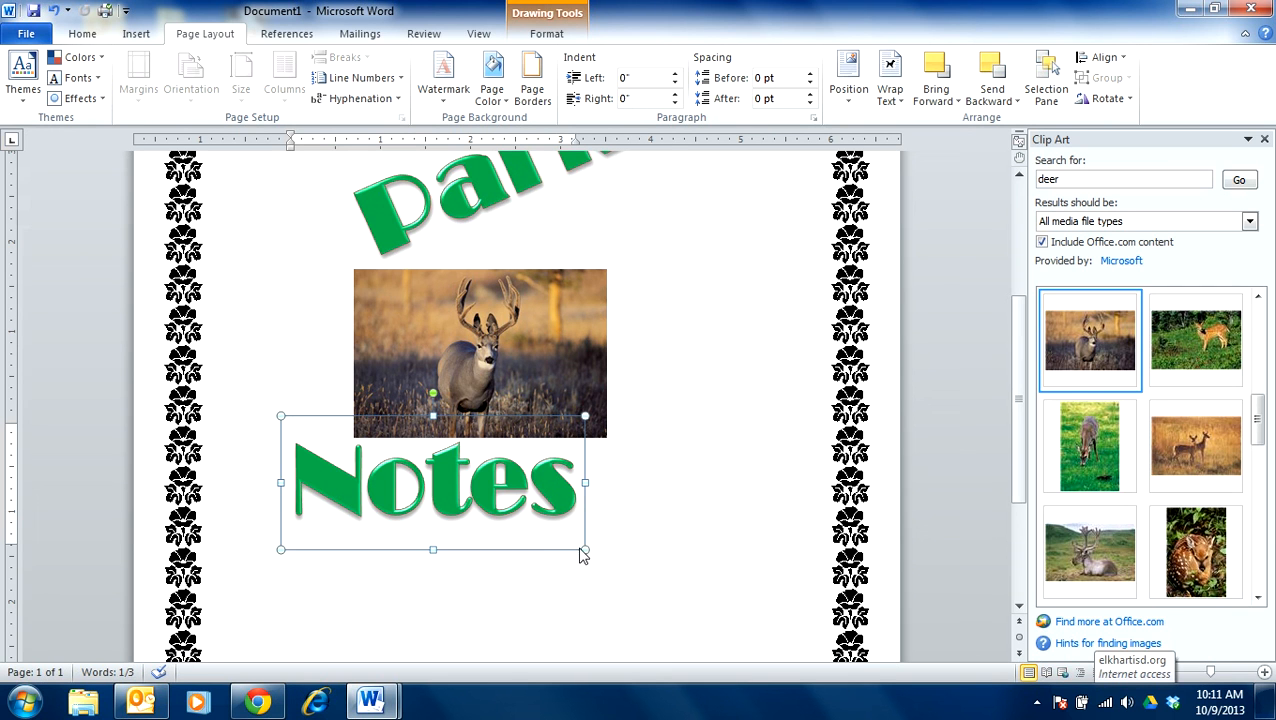
pyautogui.moveTo(561, 547); pyautogui.dragTo(652, 637)
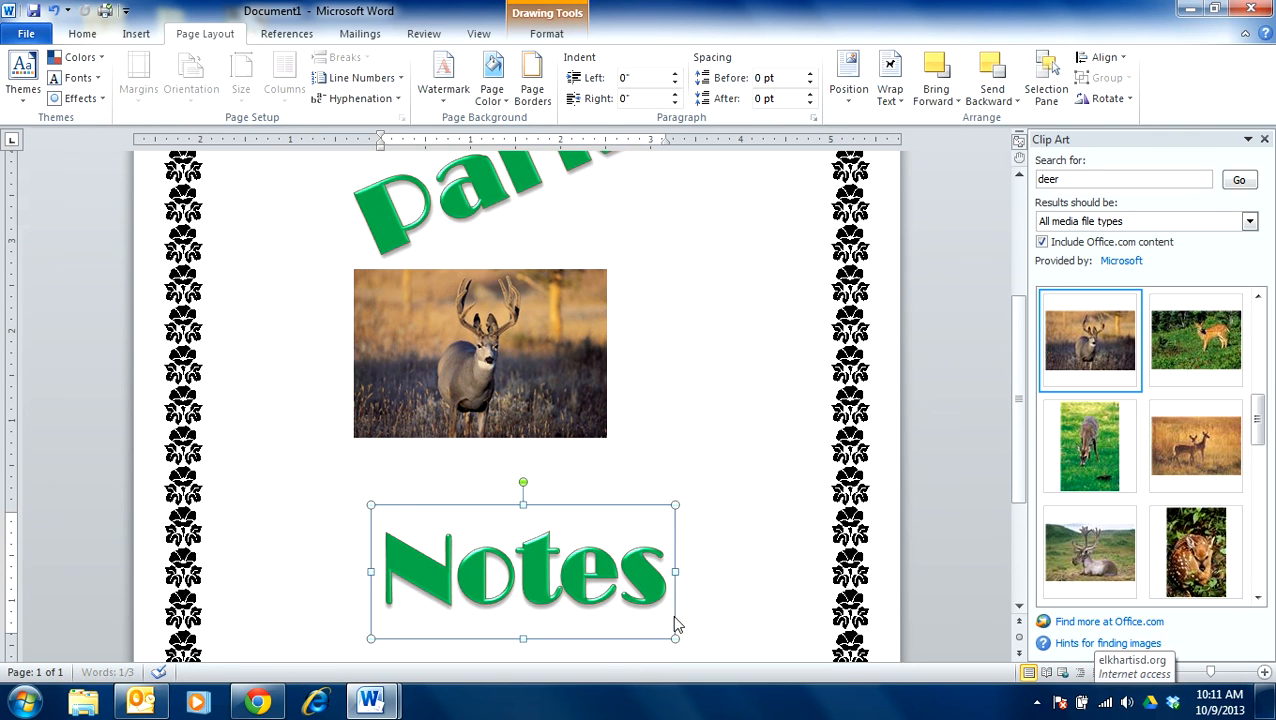
pyautogui.scroll(1, 680, 393)
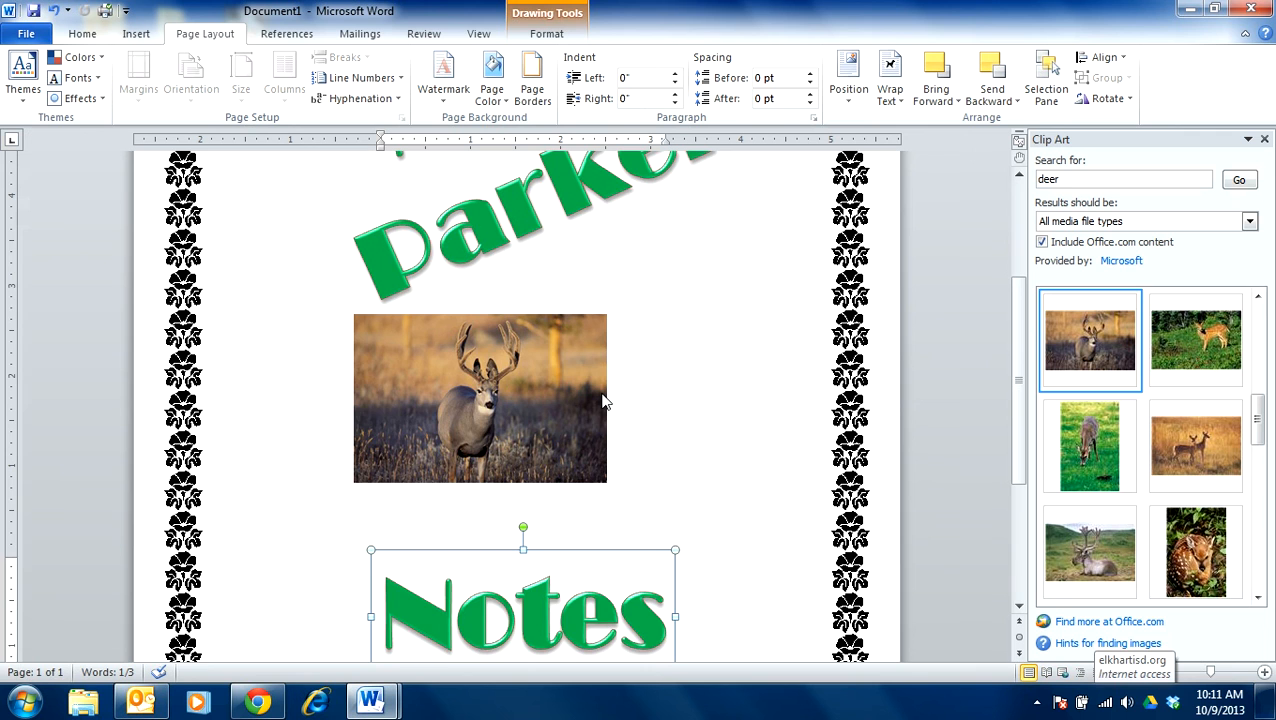
pyautogui.scroll(3, 592, 380)
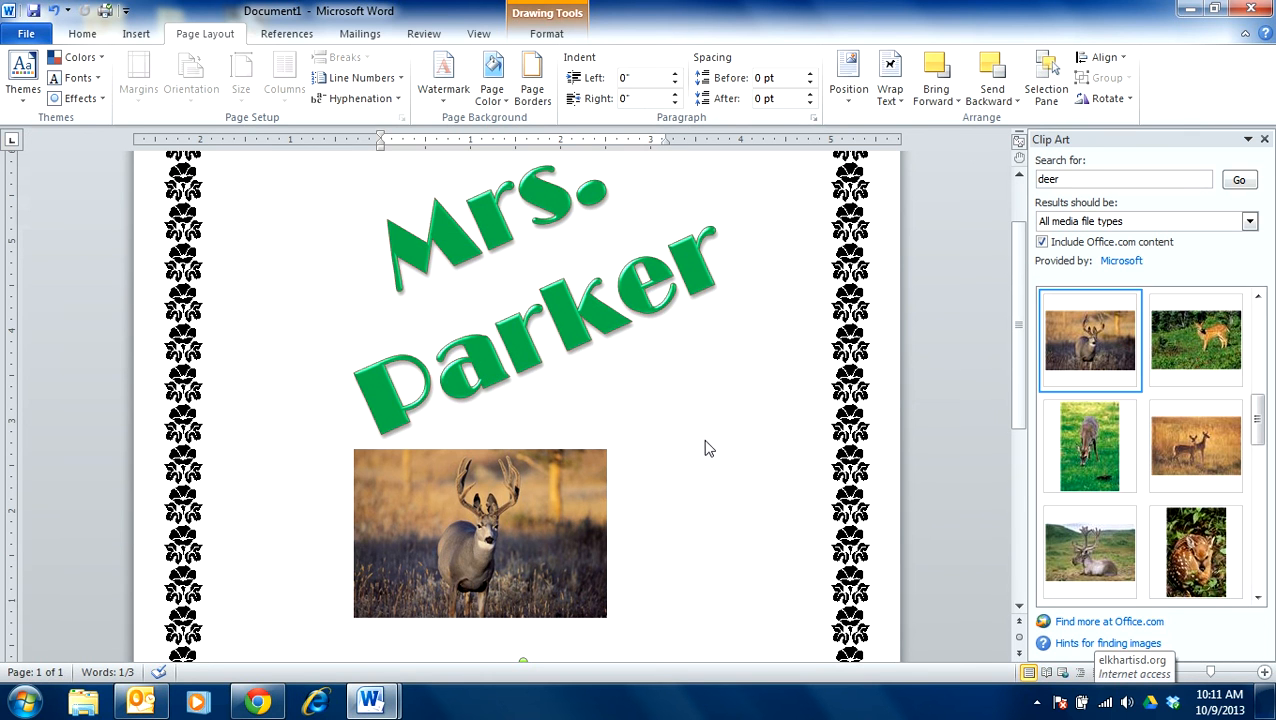
pyautogui.scroll(3, 704, 445)
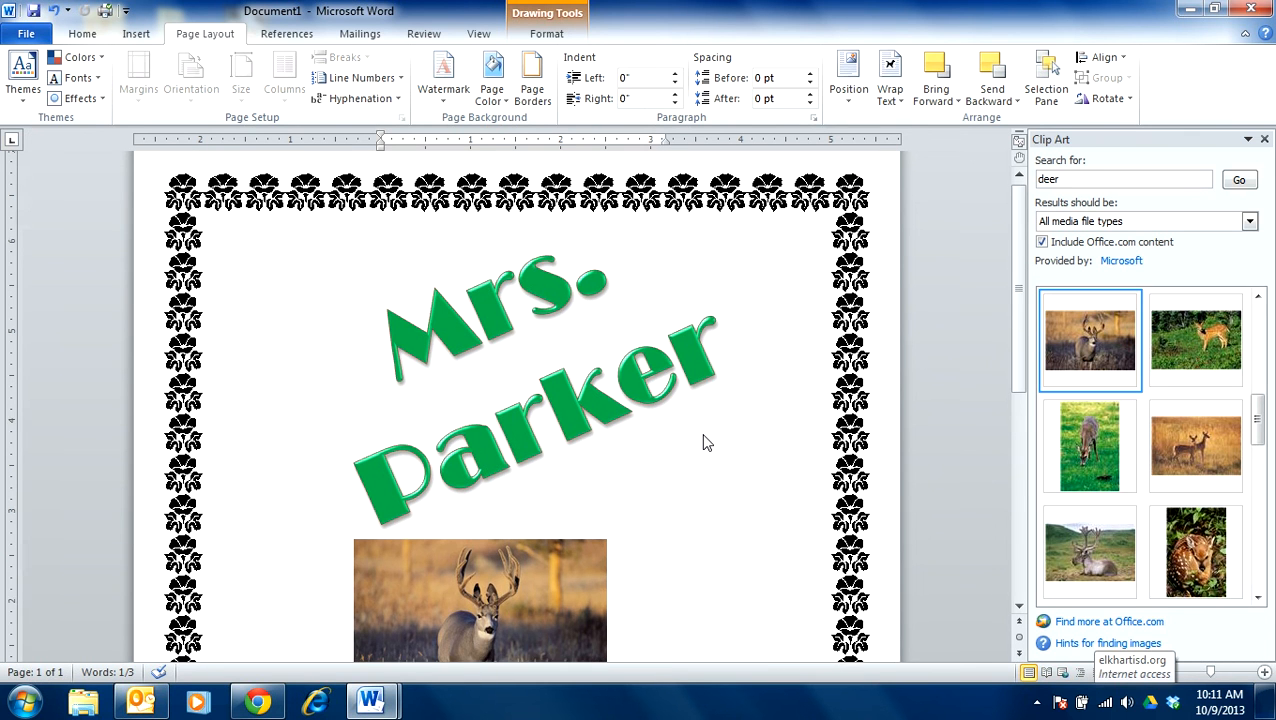